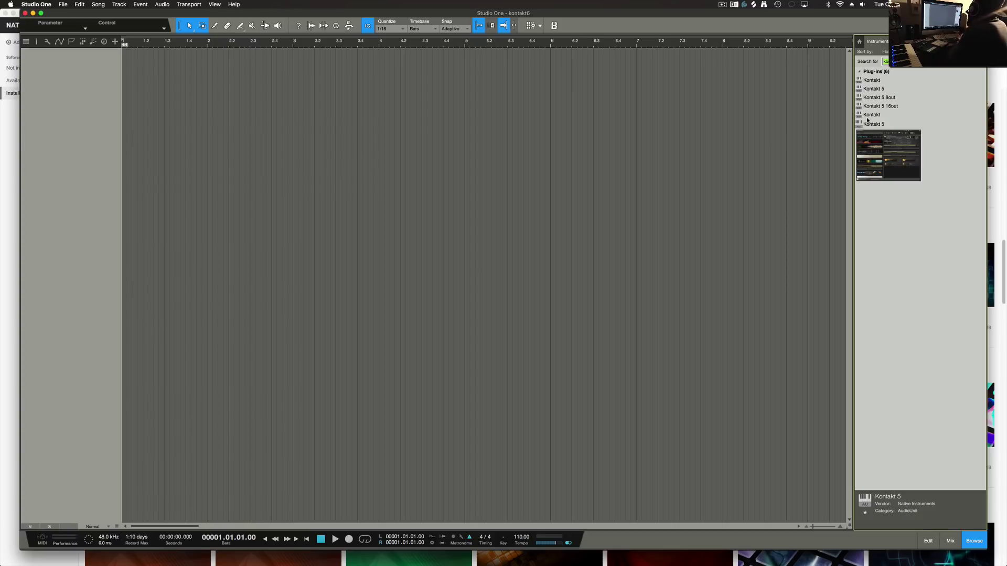
- Add a Kontakt 5 track and a second track running the newer Kontakt, pinning its window
drag(871, 124, 665, 103)
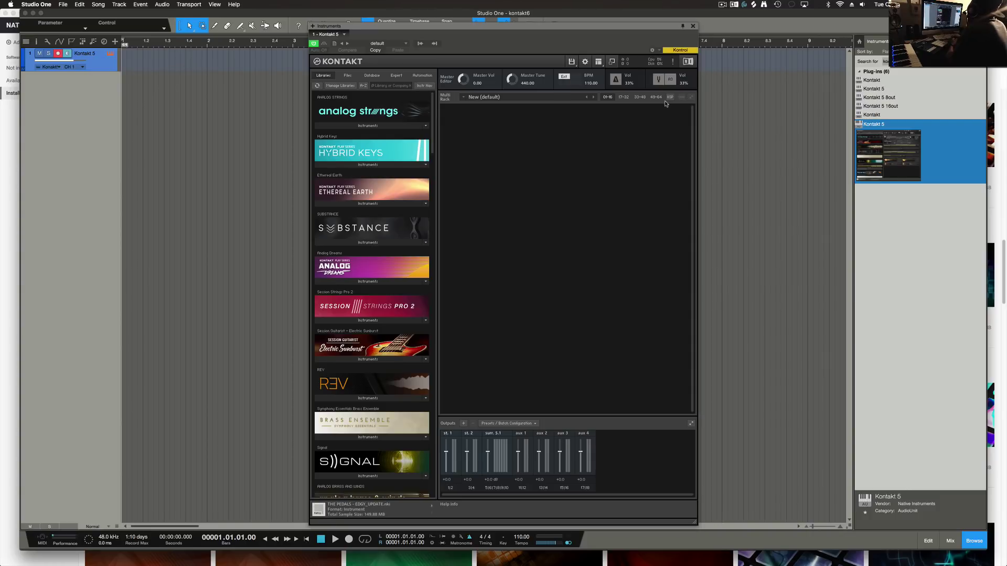
drag(620, 27, 706, 81)
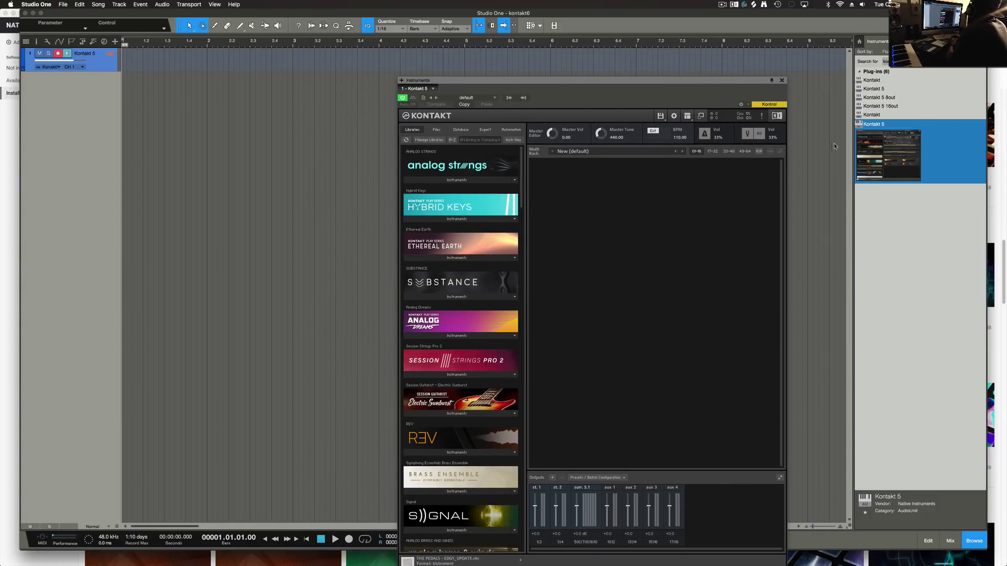
click(880, 80)
drag(880, 80, 191, 86)
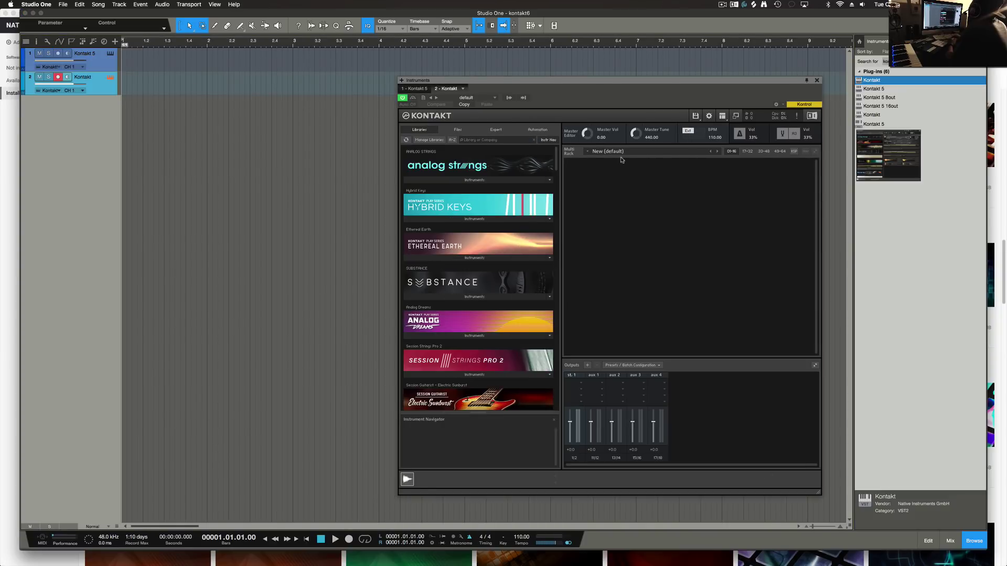
drag(574, 81, 364, 73)
click(597, 73)
- Reopen track 1's Kontakt 5 window, pin it, and arrange both Kontakt windows side by side
click(93, 62)
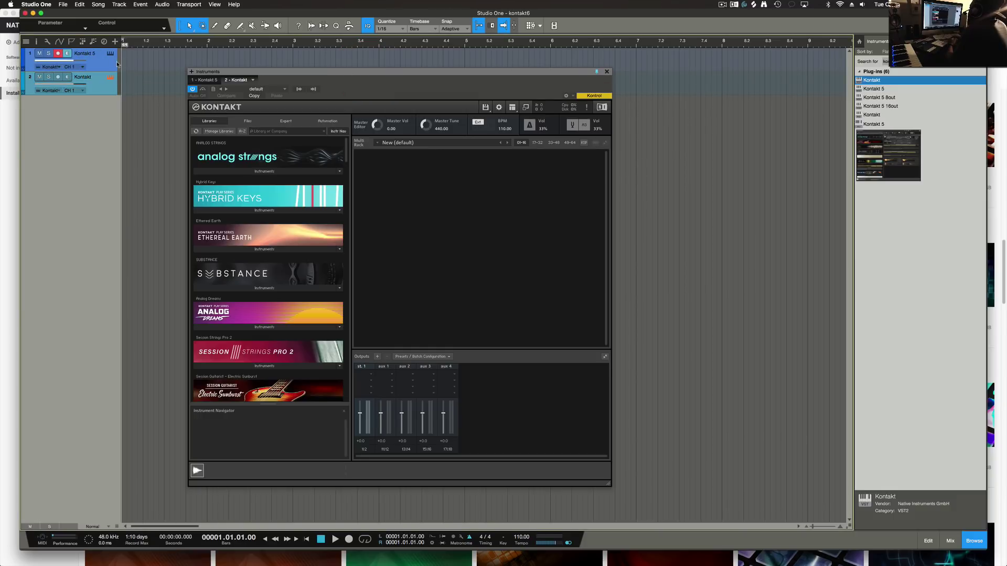
click(110, 56)
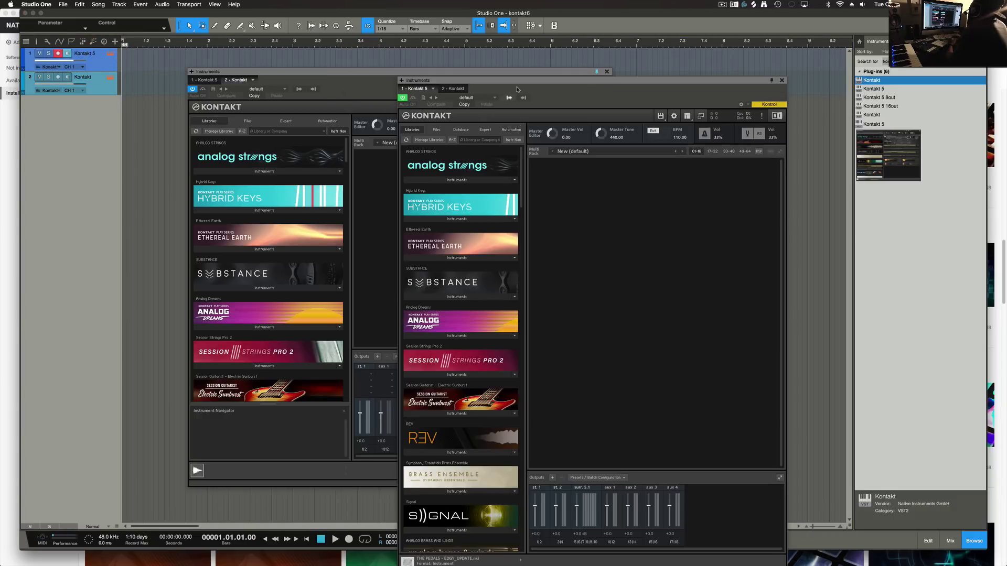
drag(516, 63, 620, 60)
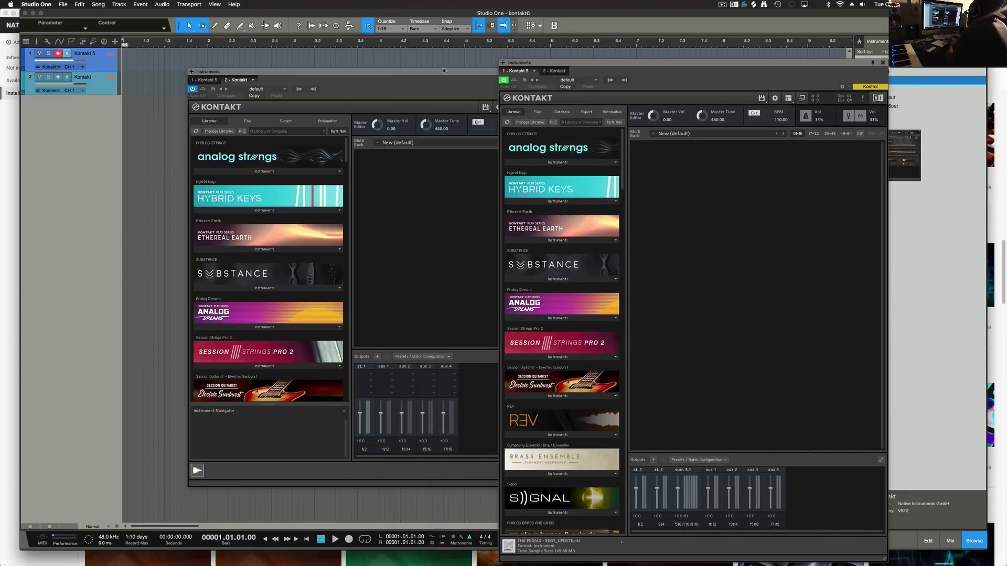
drag(442, 72, 306, 66)
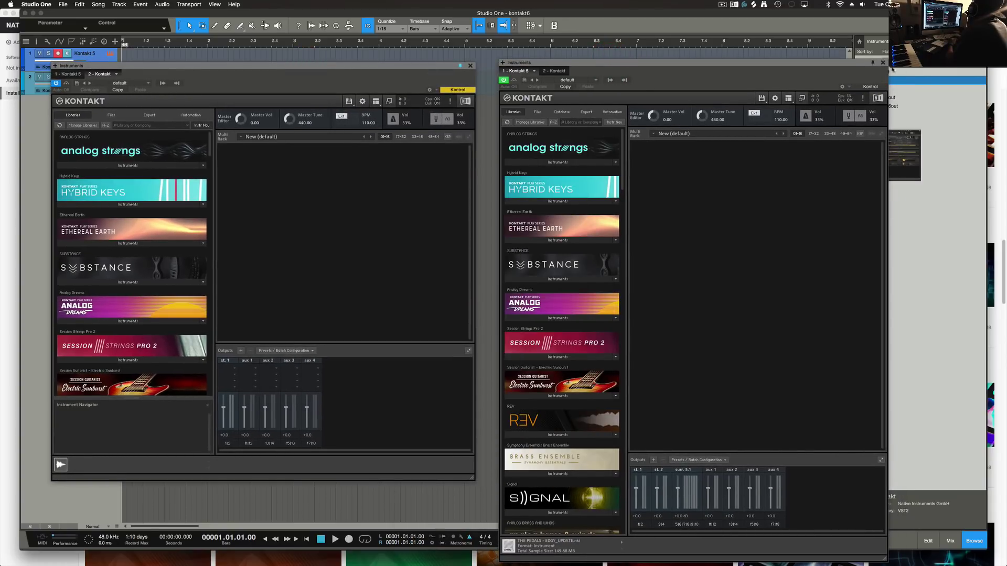
click(873, 63)
drag(822, 61, 820, 50)
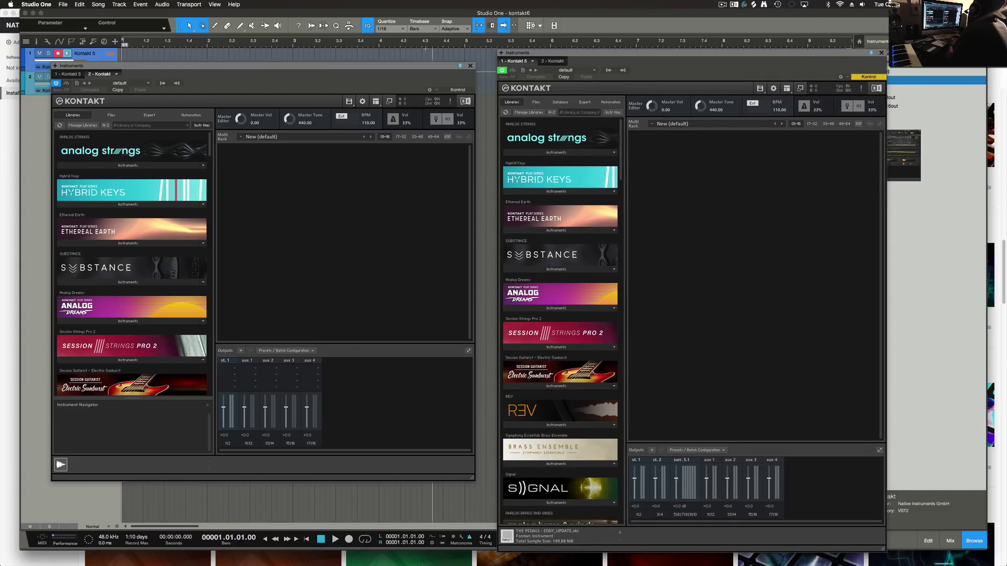
drag(410, 67, 417, 54)
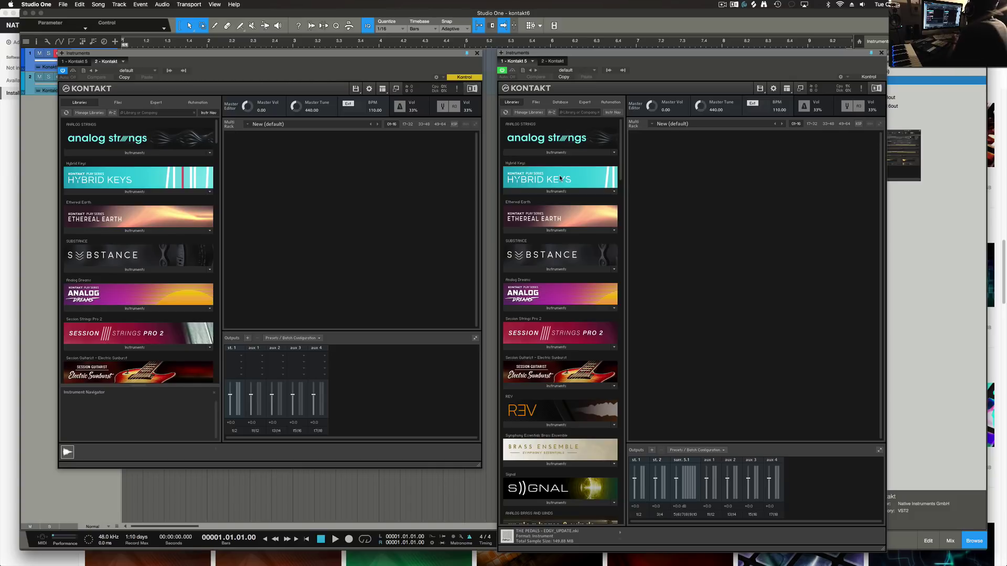
- Move the left Kontakt window up-left and shorten it, then nudge the right window up-left
drag(388, 58, 363, 41)
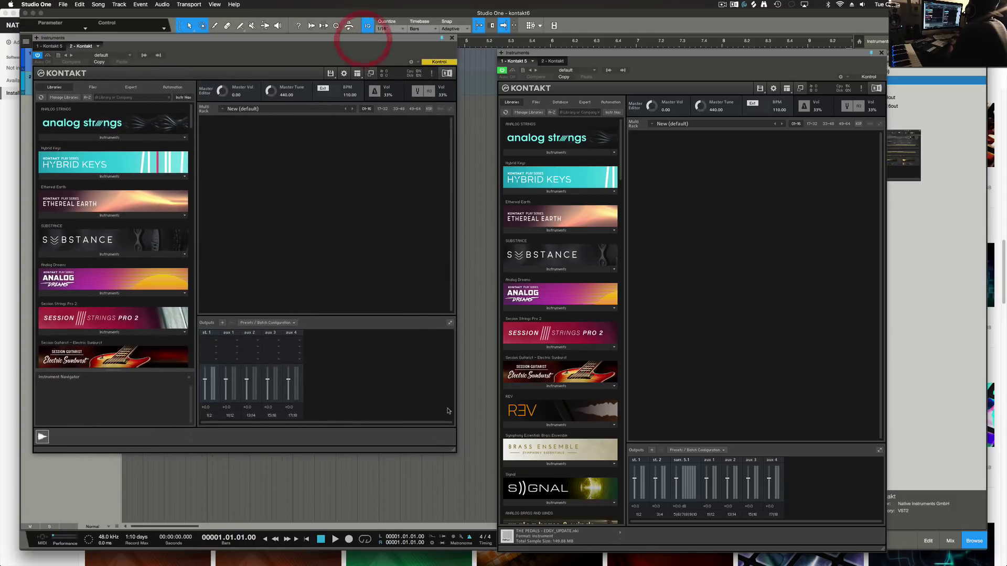
drag(455, 454, 449, 424)
drag(778, 52, 771, 41)
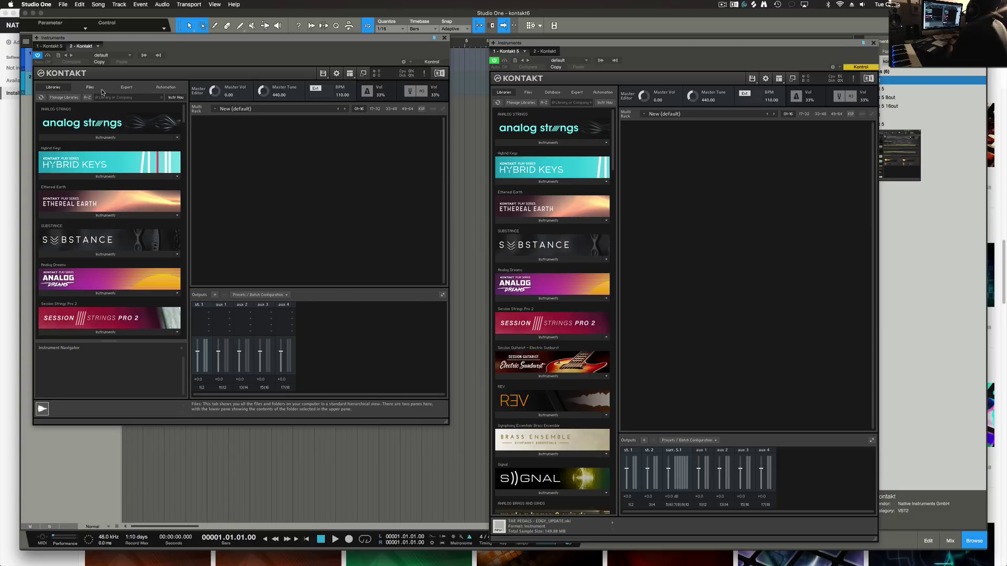
click(131, 87)
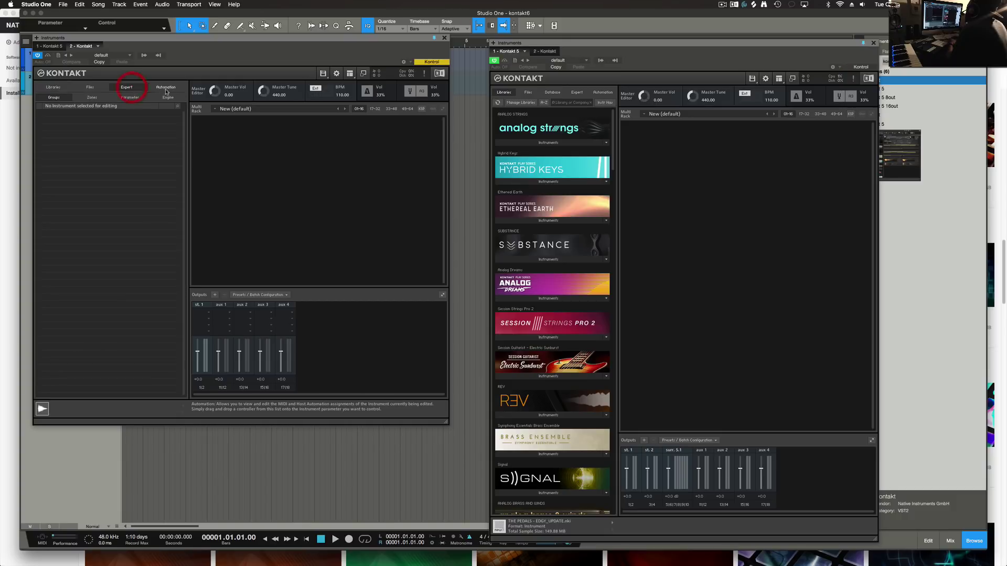
click(90, 87)
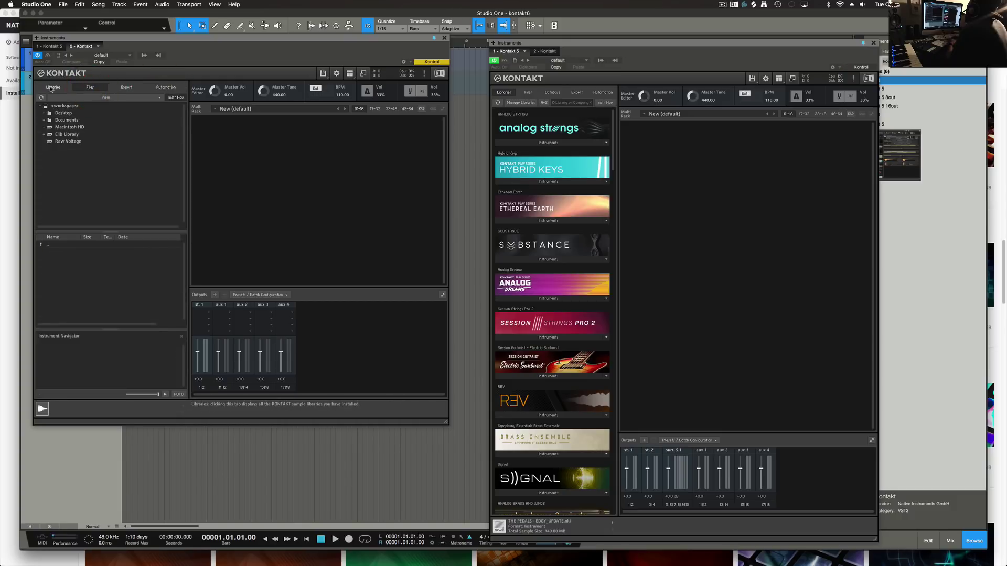
click(58, 87)
click(529, 94)
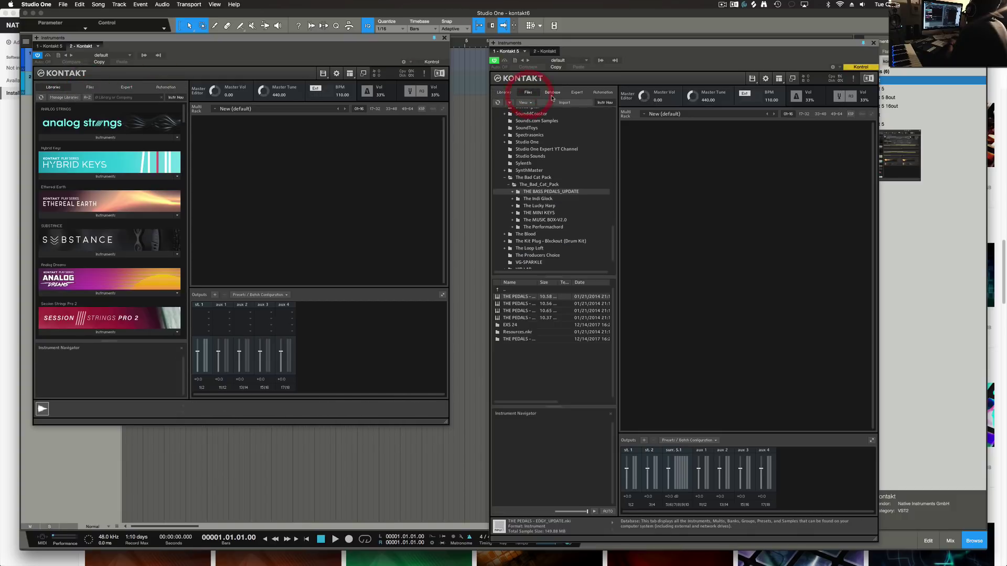
click(552, 93)
click(576, 92)
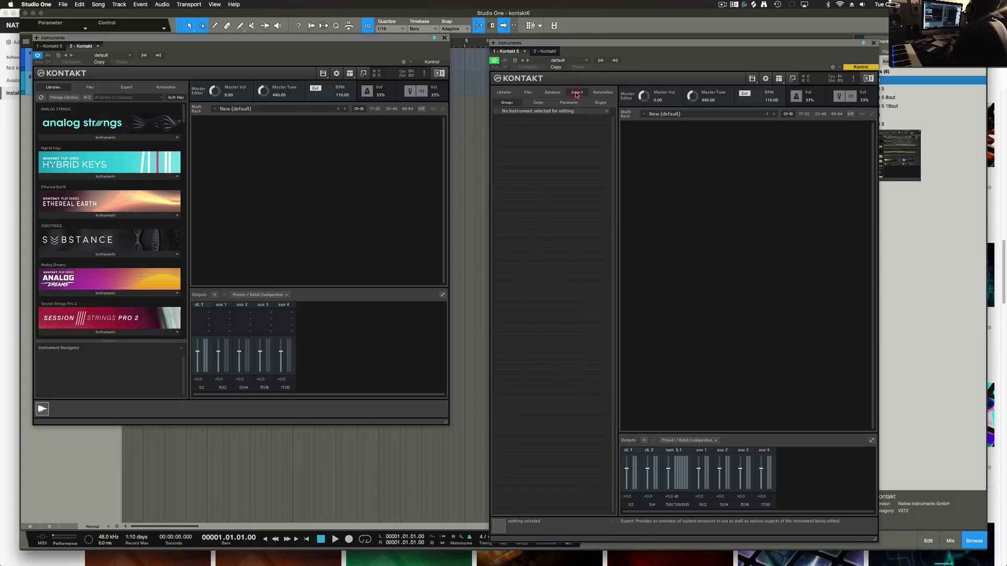
click(603, 93)
click(552, 93)
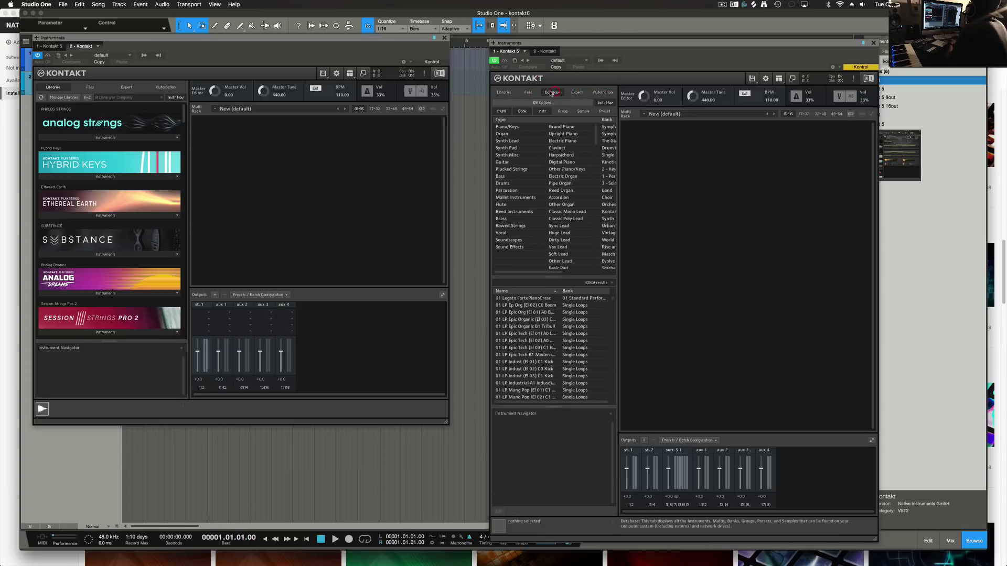
click(528, 93)
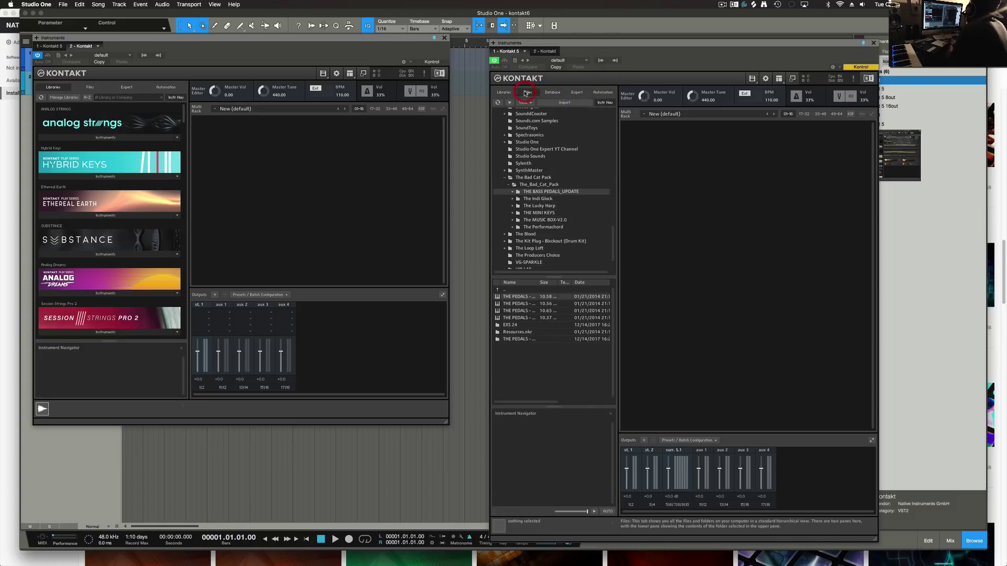
click(90, 87)
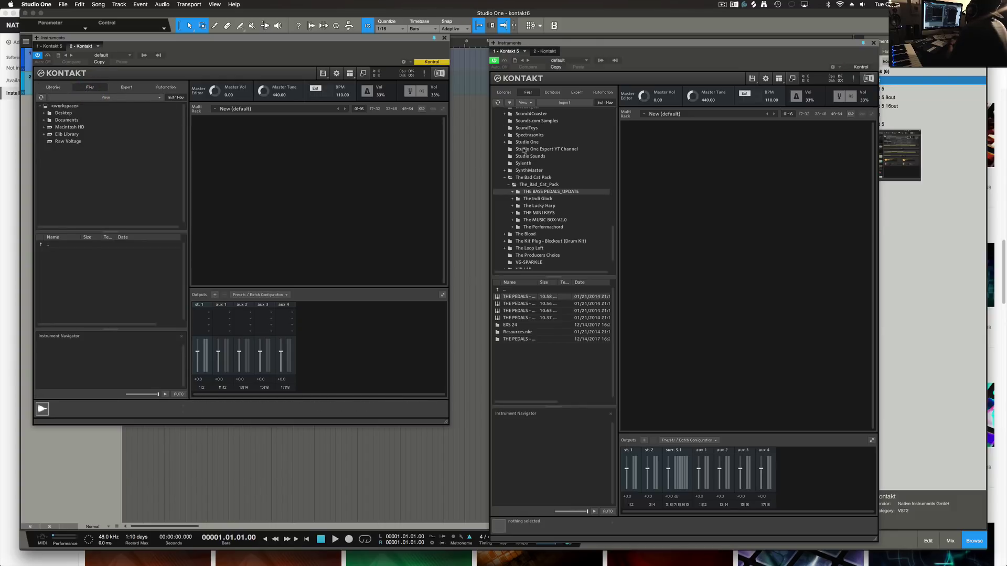
click(53, 87)
click(504, 93)
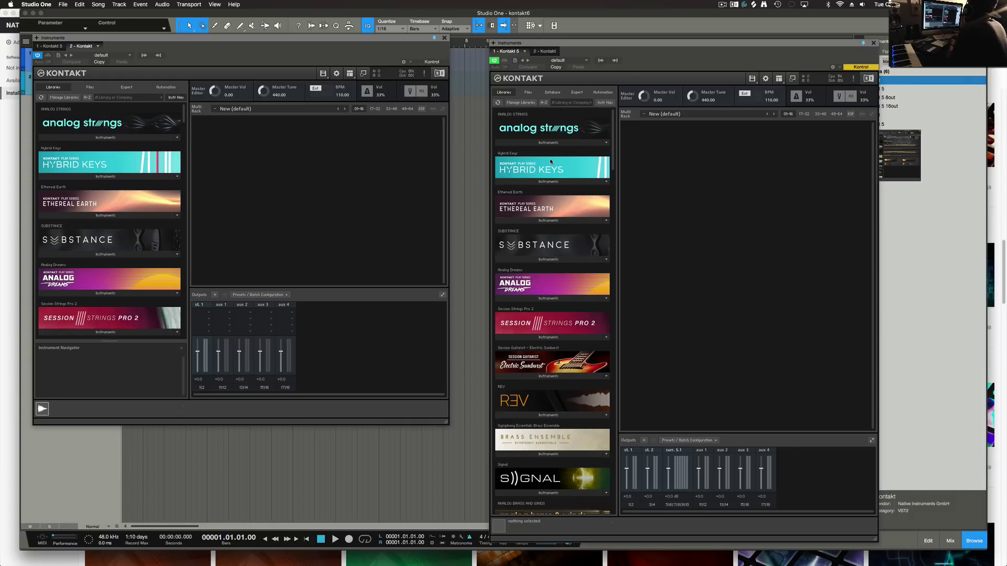
- Load Hybrid Keys.nki into the newer Kontakt's rack after Kontakt 5 rejects it as too new
click(547, 182)
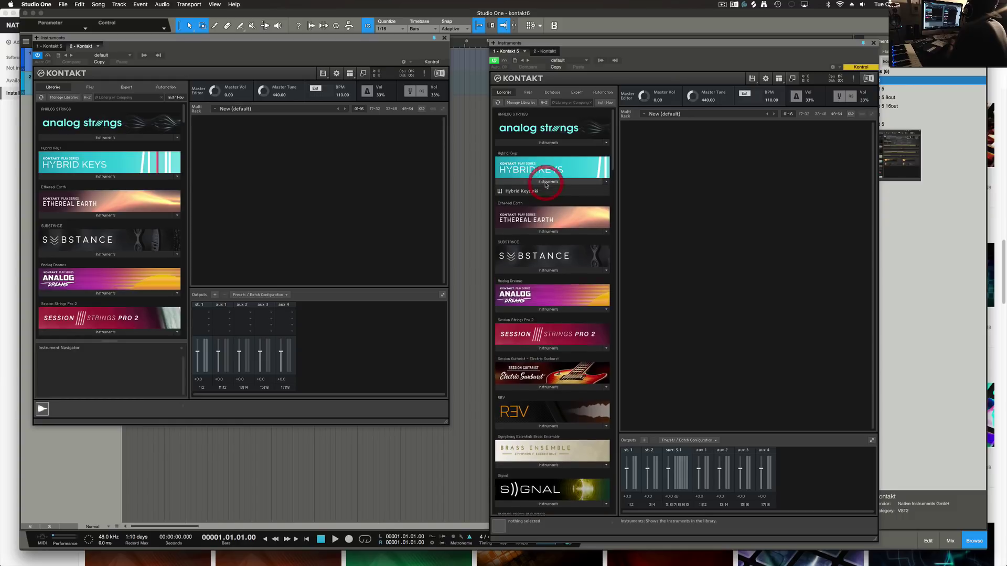
drag(528, 192, 678, 179)
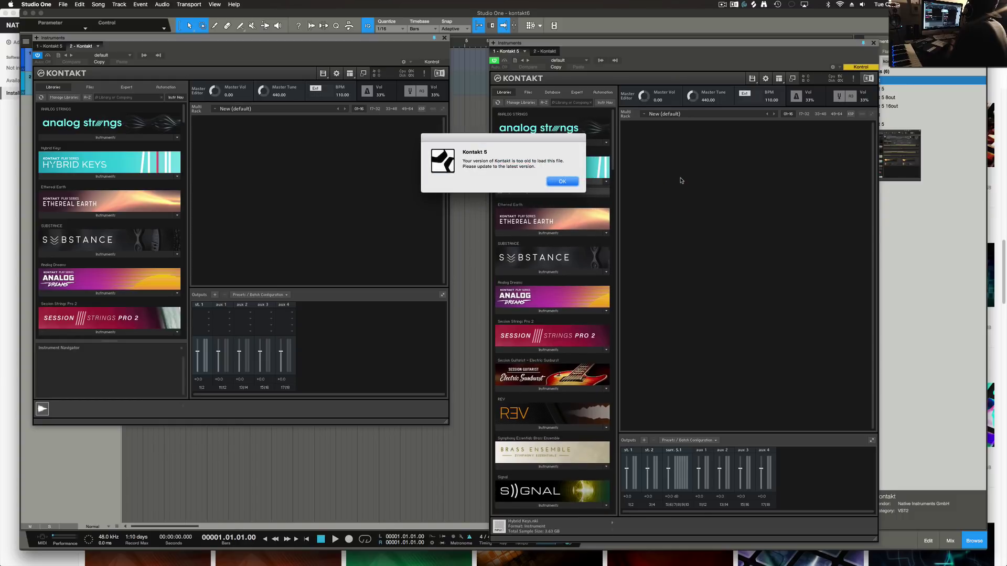
click(562, 182)
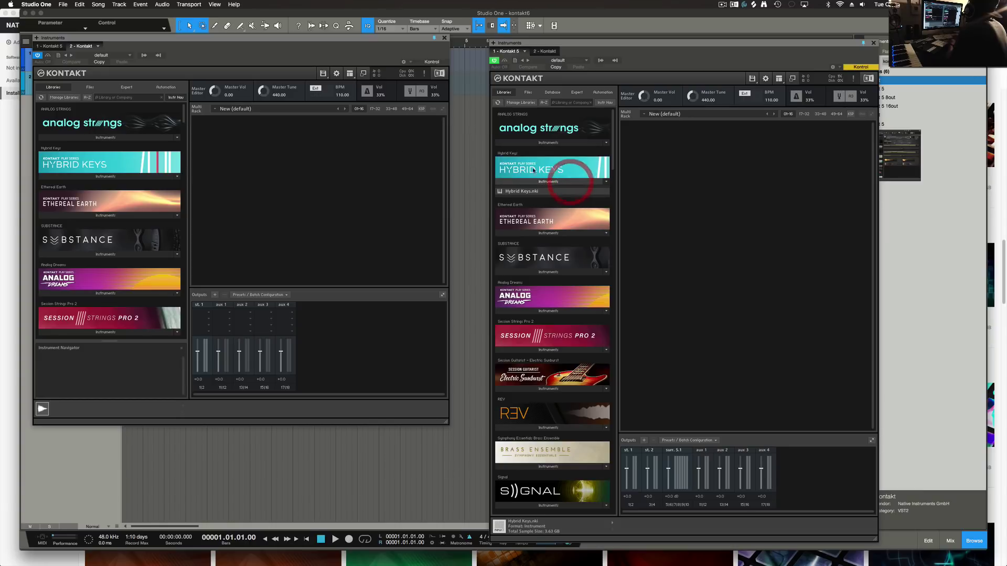
click(112, 177)
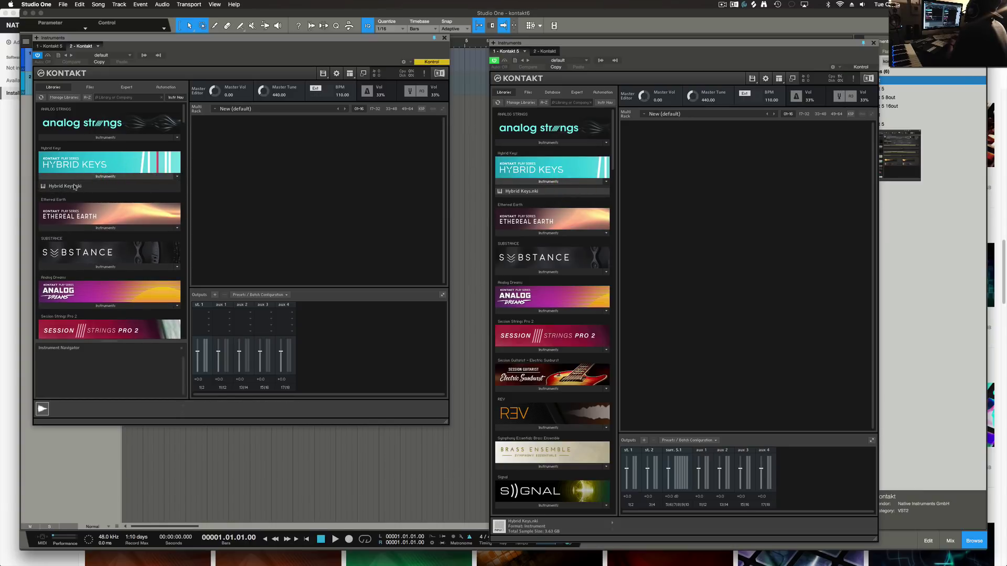
drag(75, 187, 263, 189)
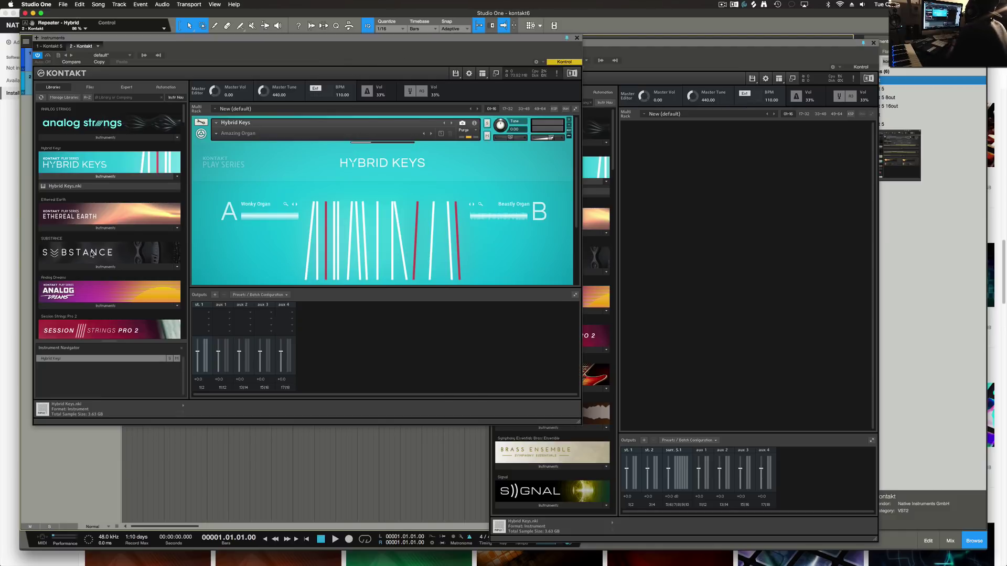
- Load Action Strikes - Ensemble under Hybrid Keys, enlarge the window, and show its Basic Accents A panel
scroll(141, 301, down, 15)
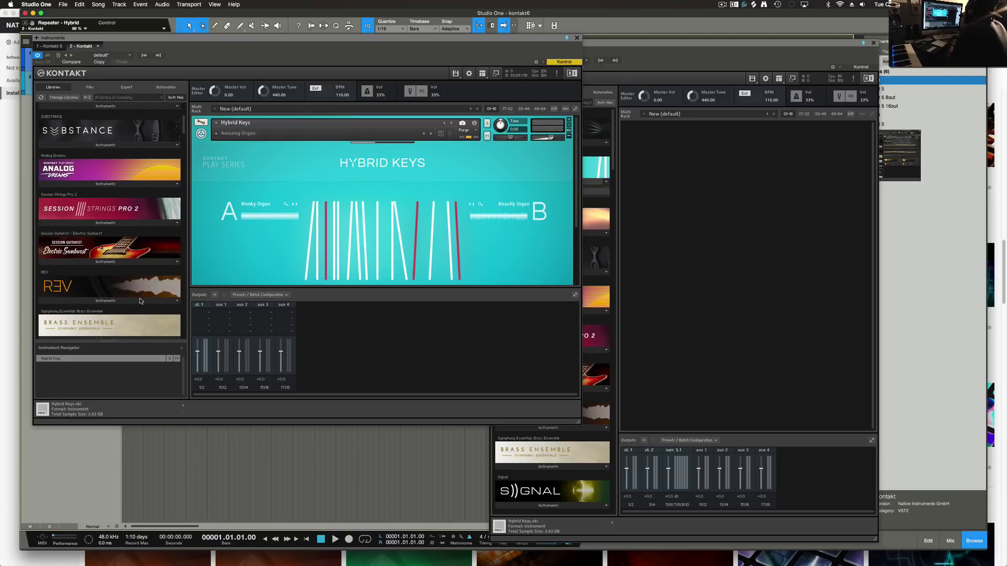
scroll(139, 297, down, 15)
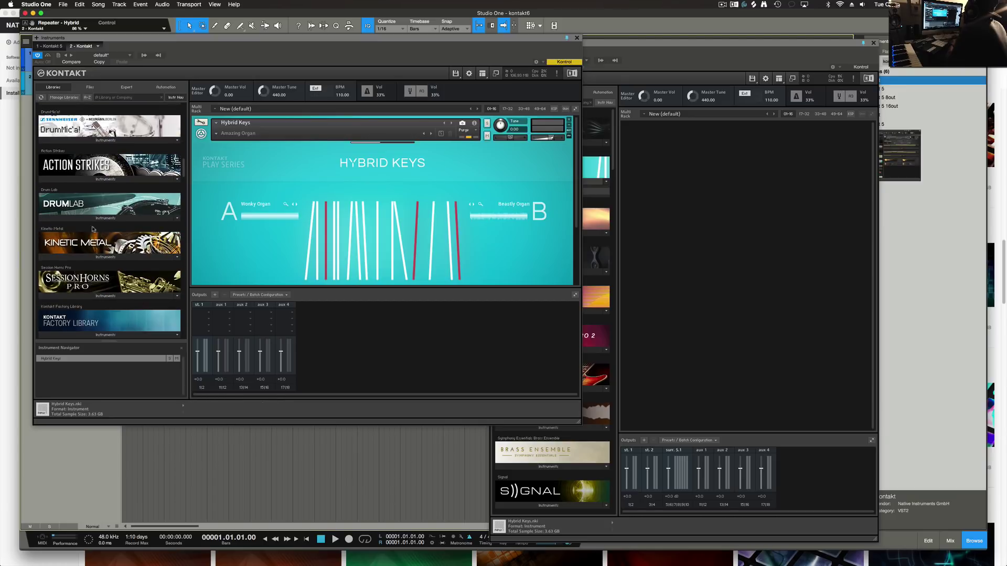
click(112, 179)
drag(77, 190, 367, 262)
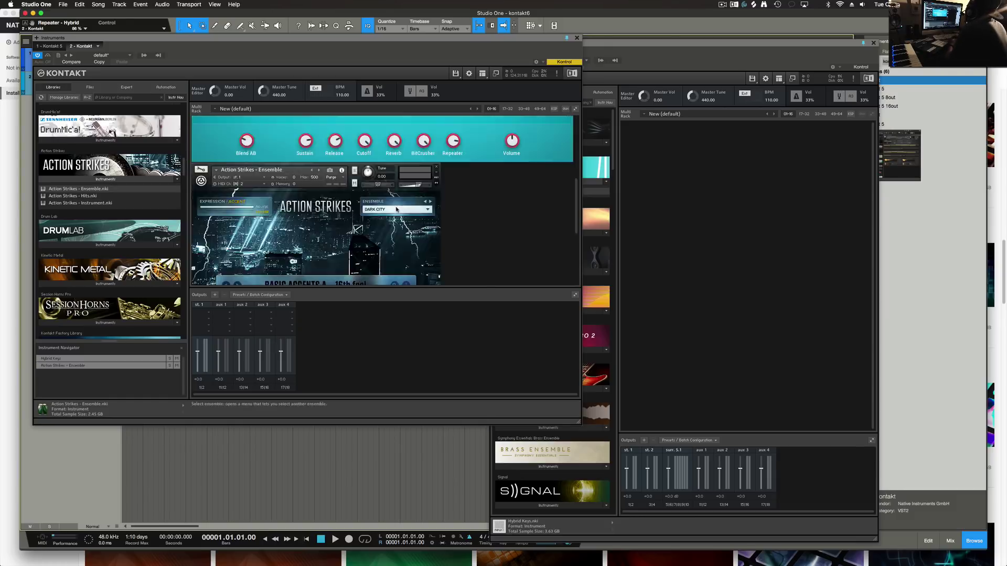
scroll(397, 212, down, 3)
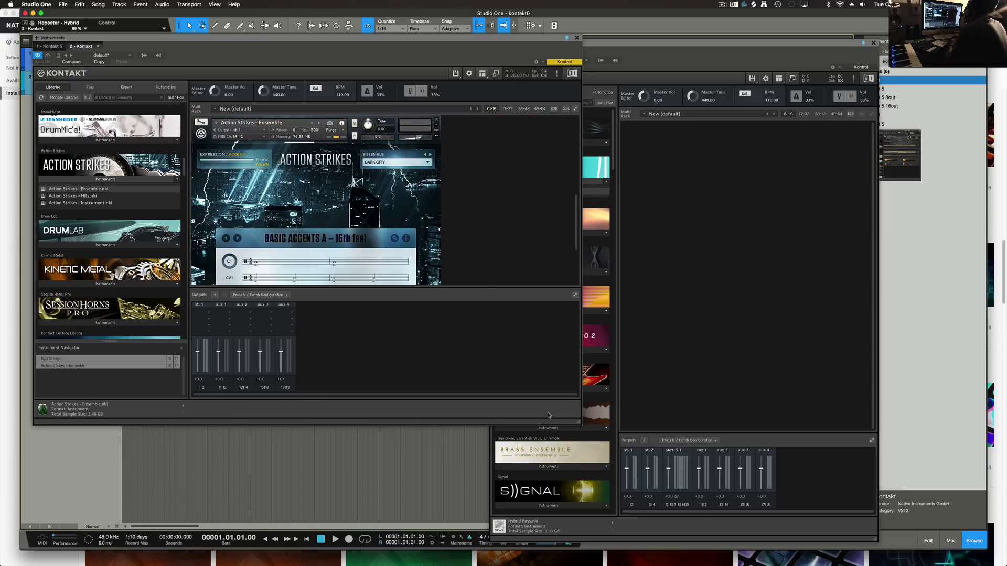
drag(581, 426, 580, 535)
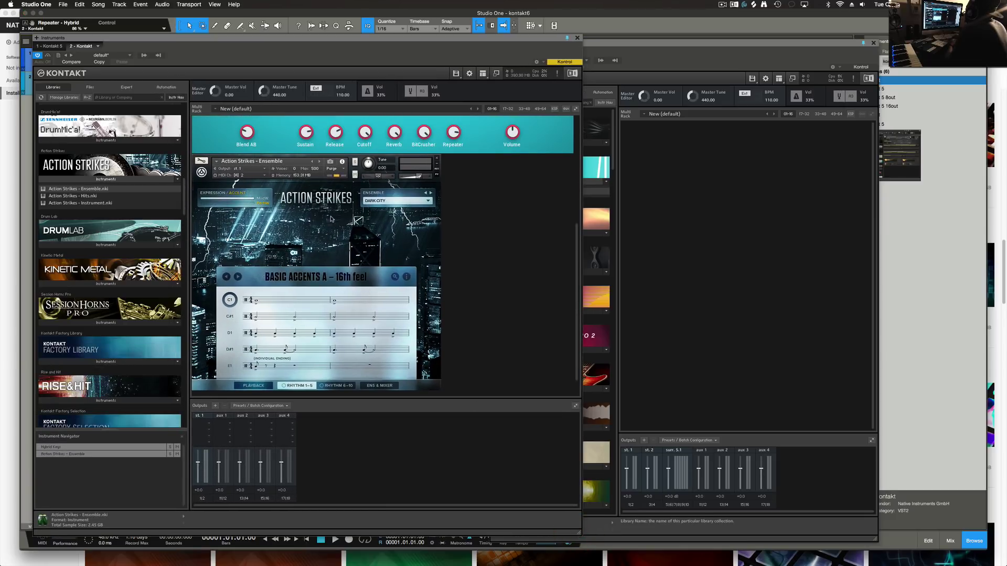
scroll(364, 257, up, 5)
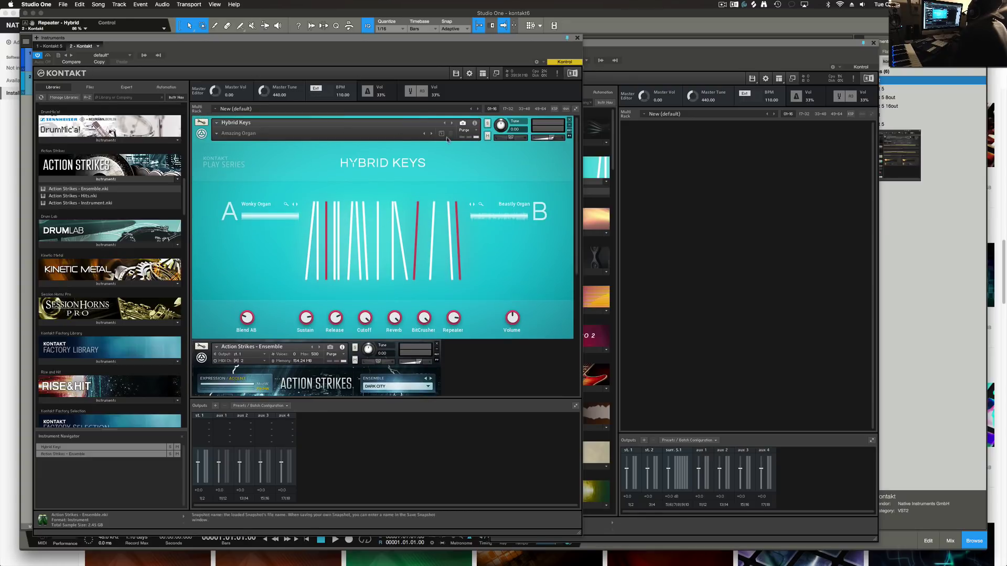
scroll(403, 263, down, 1)
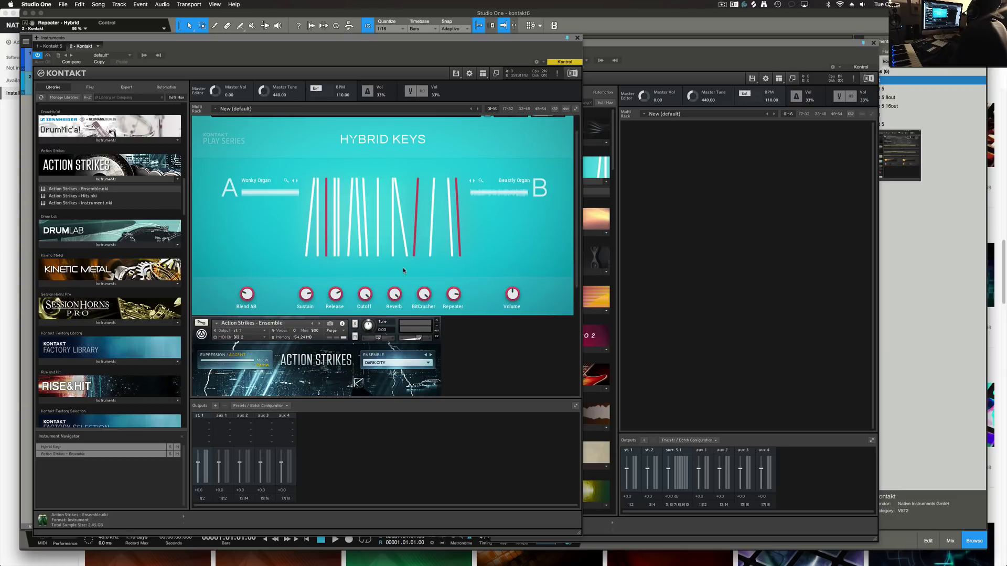
scroll(424, 164, down, 6)
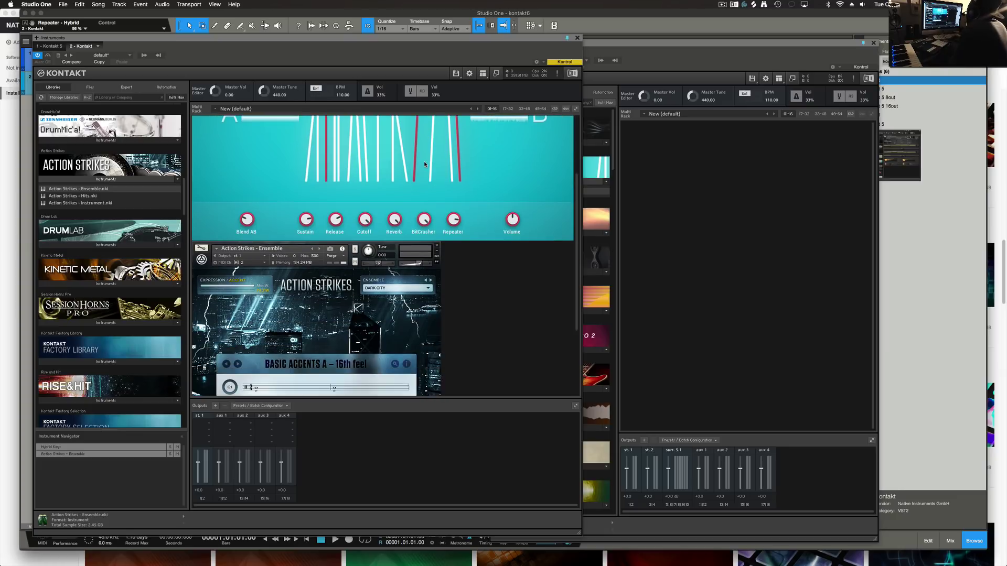
scroll(424, 164, down, 2)
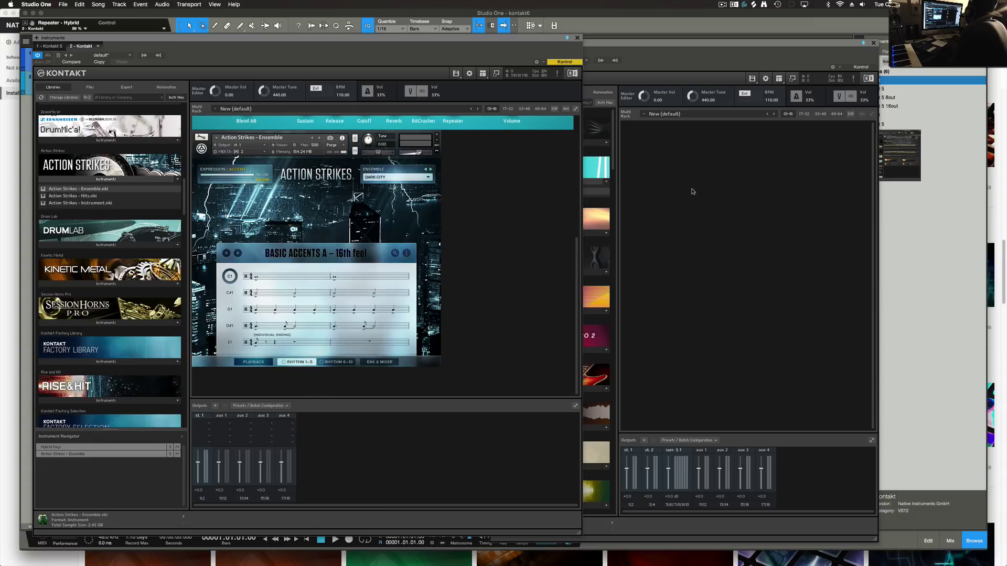
- Delete Hybrid Keys from the first Kontakt instance's rack
click(596, 219)
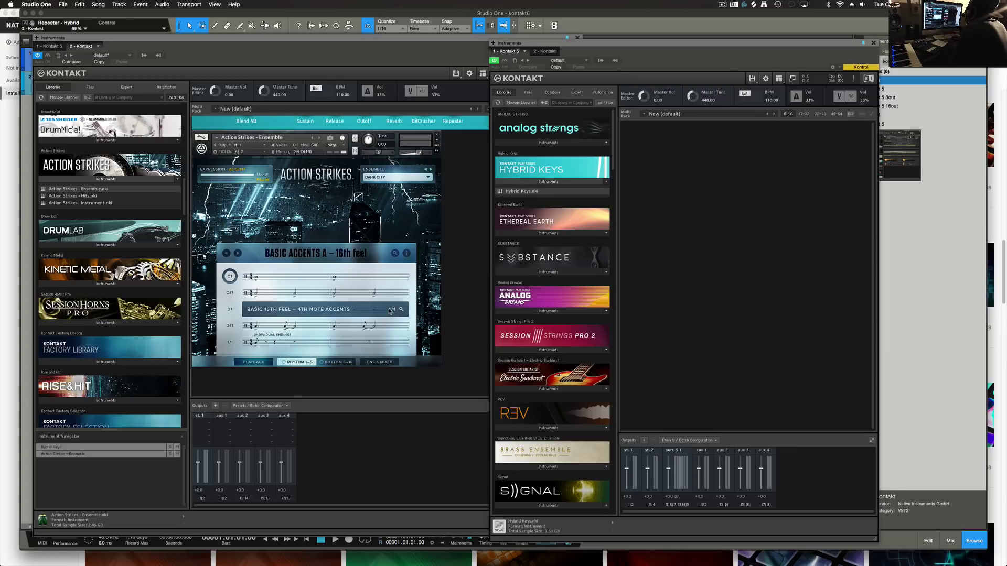
scroll(447, 172, up, 5)
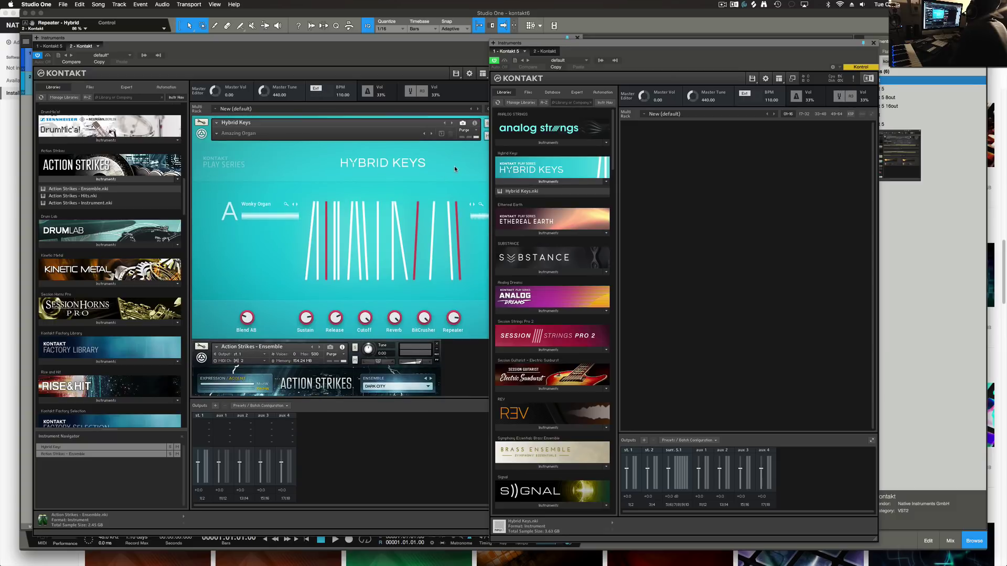
click(458, 46)
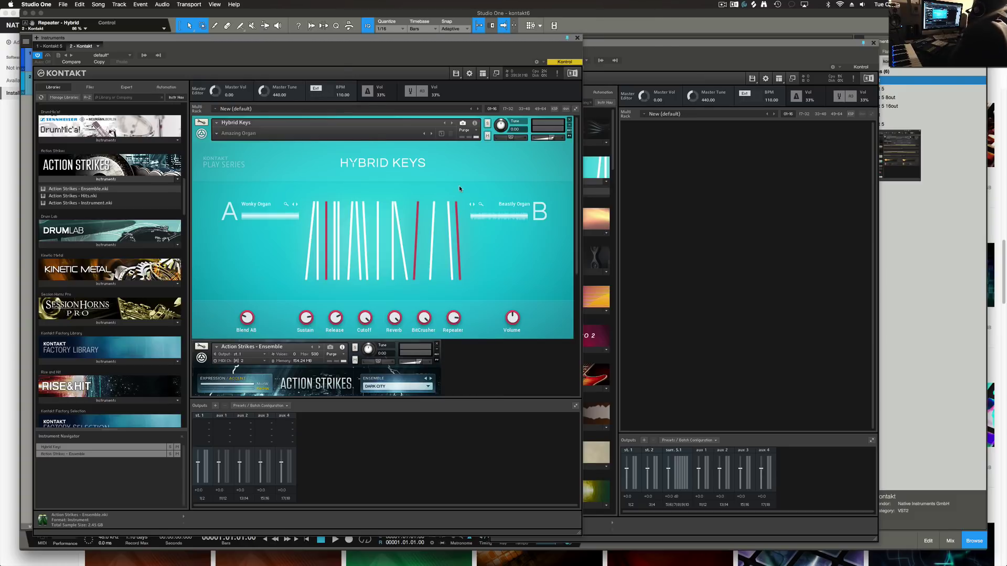
key(BackSpace)
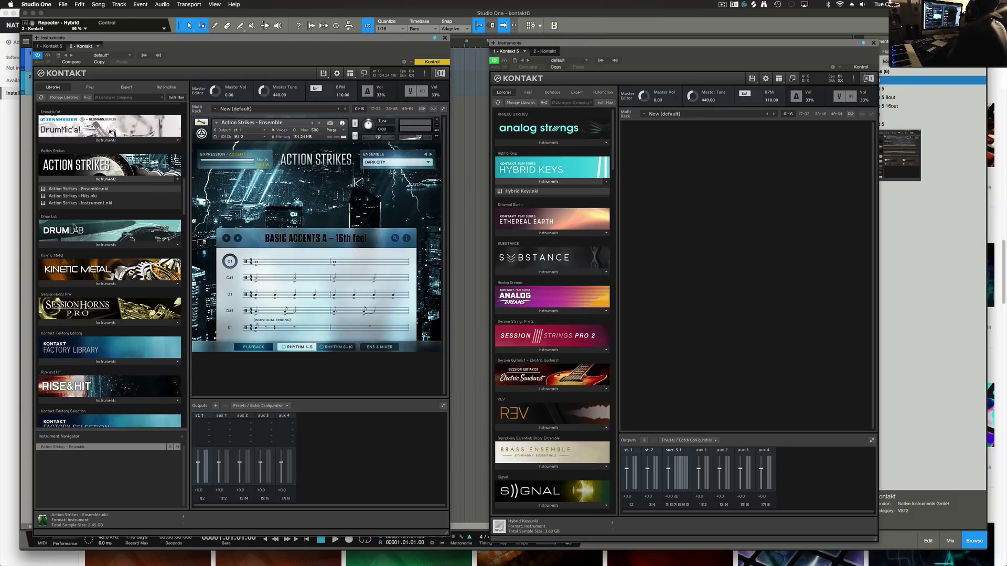
- Load Action Strikes - Ensemble.nki into the second Kontakt instance
scroll(602, 243, down, 20)
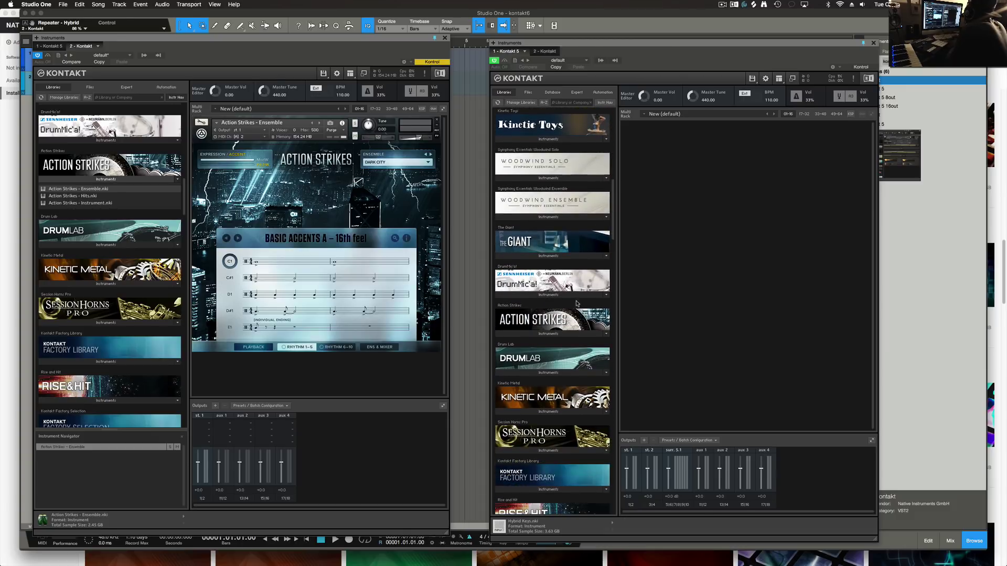
click(550, 321)
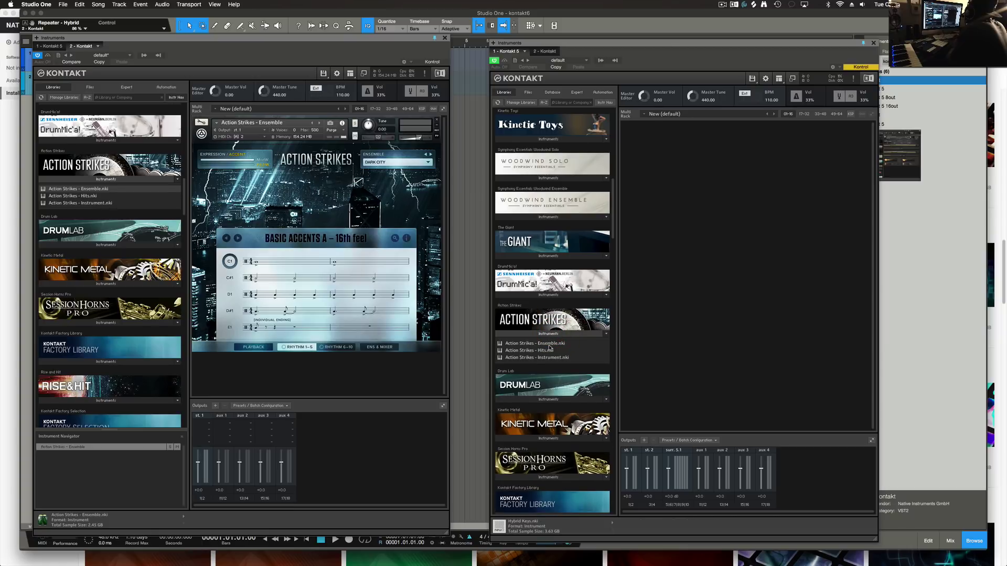
double_click(549, 347)
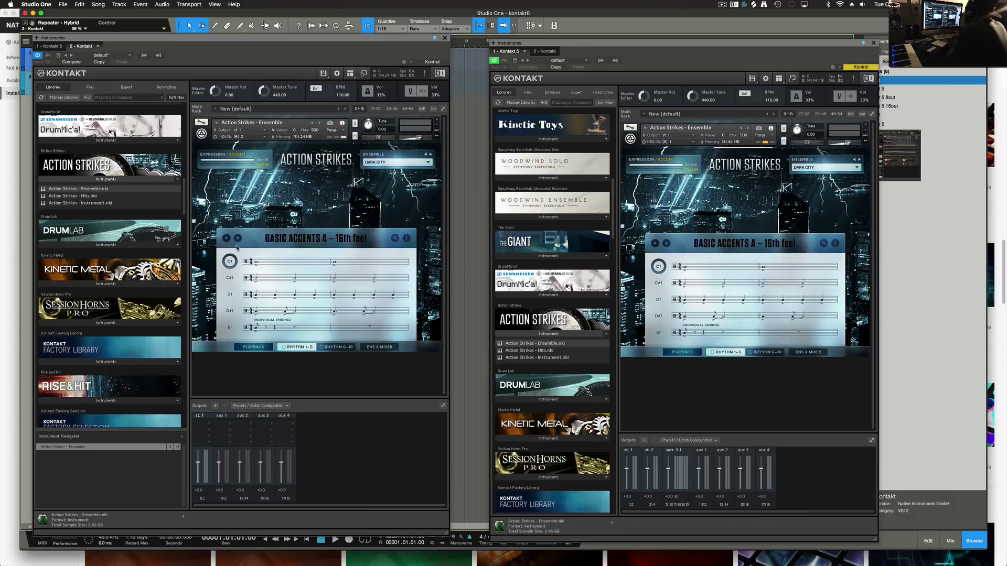
- Load Studio Drummer's Session Kit - Full into the first Kontakt instance
scroll(134, 339, down, 3)
scroll(133, 340, down, 20)
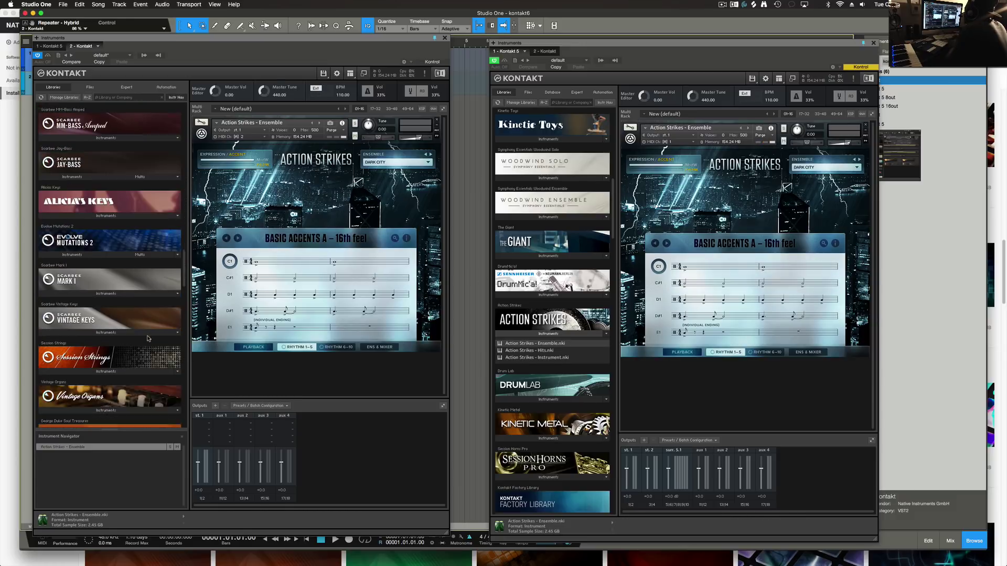
scroll(155, 338, down, 6)
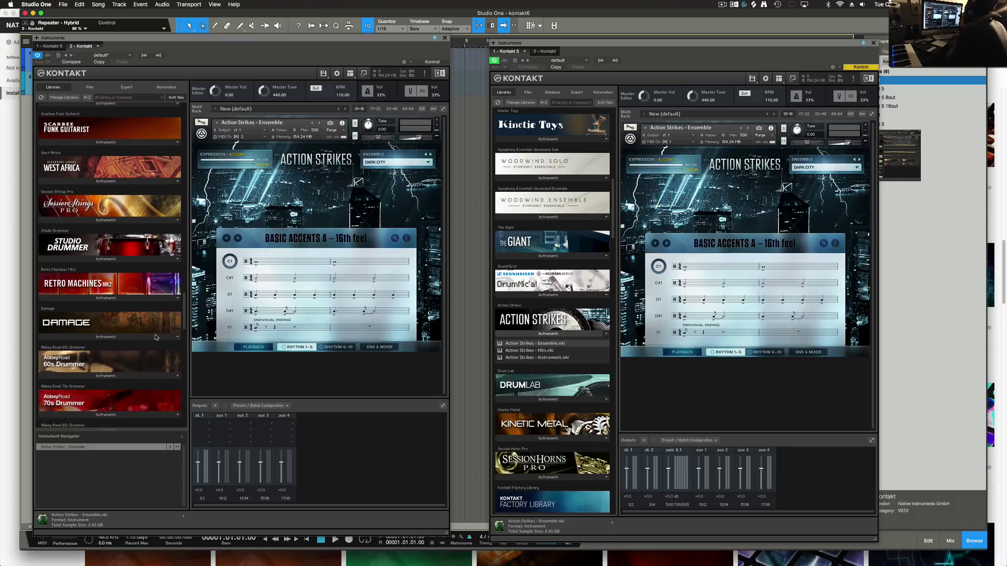
click(97, 256)
click(93, 264)
click(87, 280)
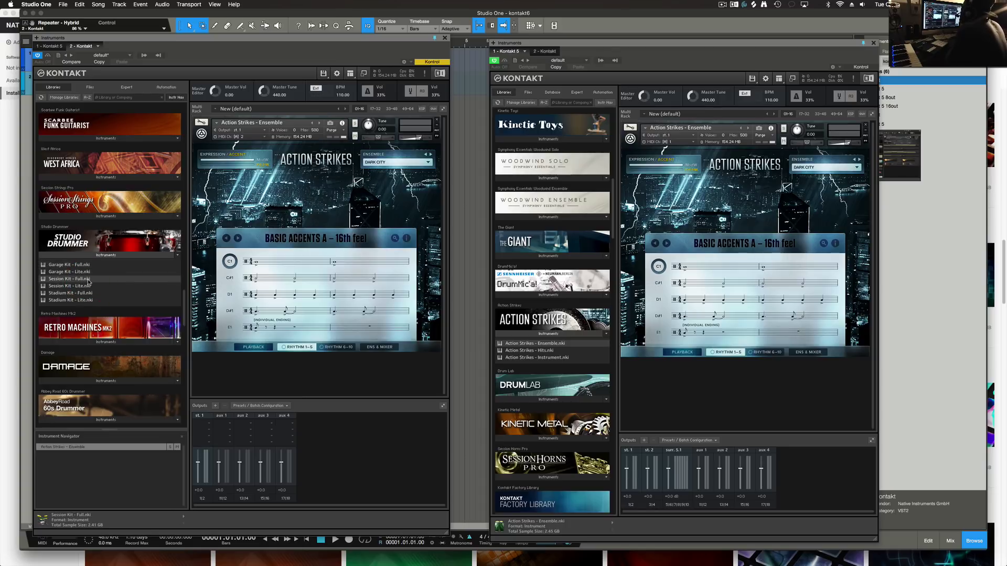
double_click(86, 279)
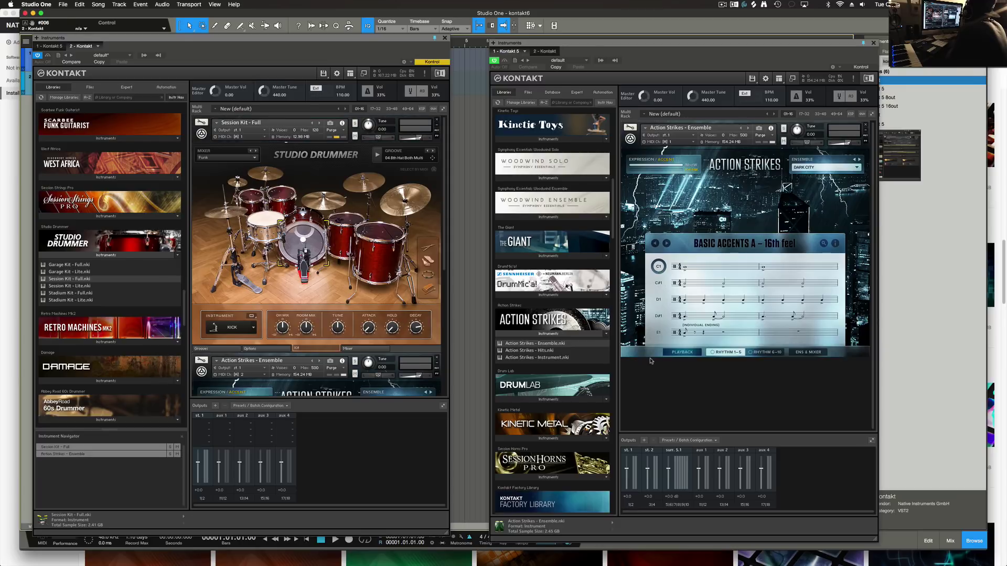
- Load Studio Drummer's Garage Kit - Full into the second Kontakt instance
scroll(512, 310, down, 20)
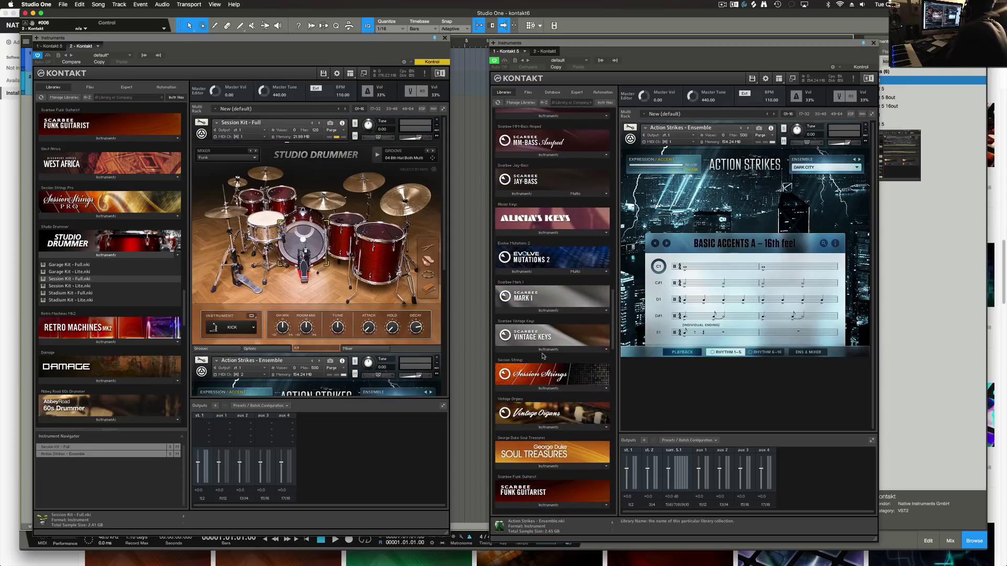
scroll(542, 356, down, 5)
scroll(550, 315, up, 5)
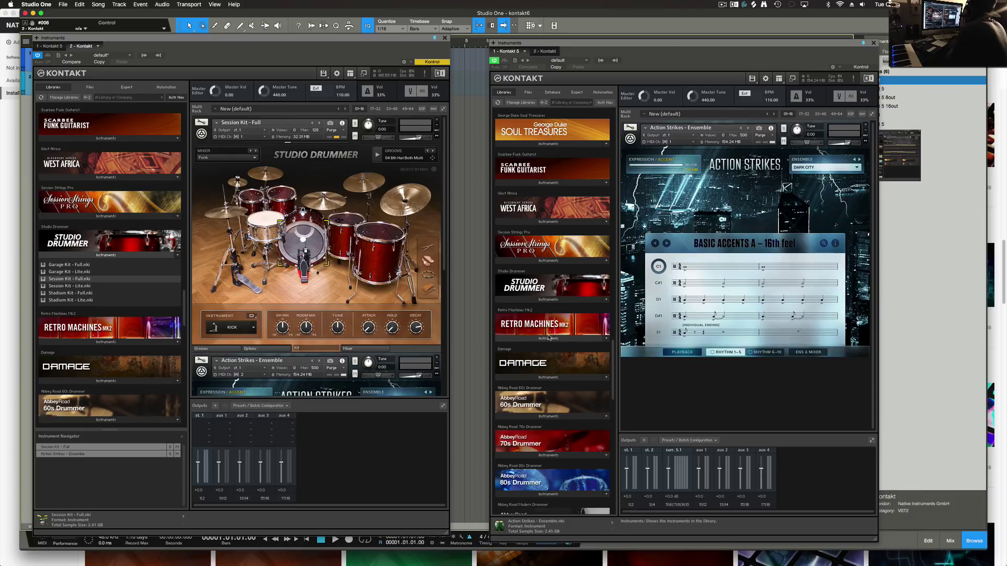
click(554, 300)
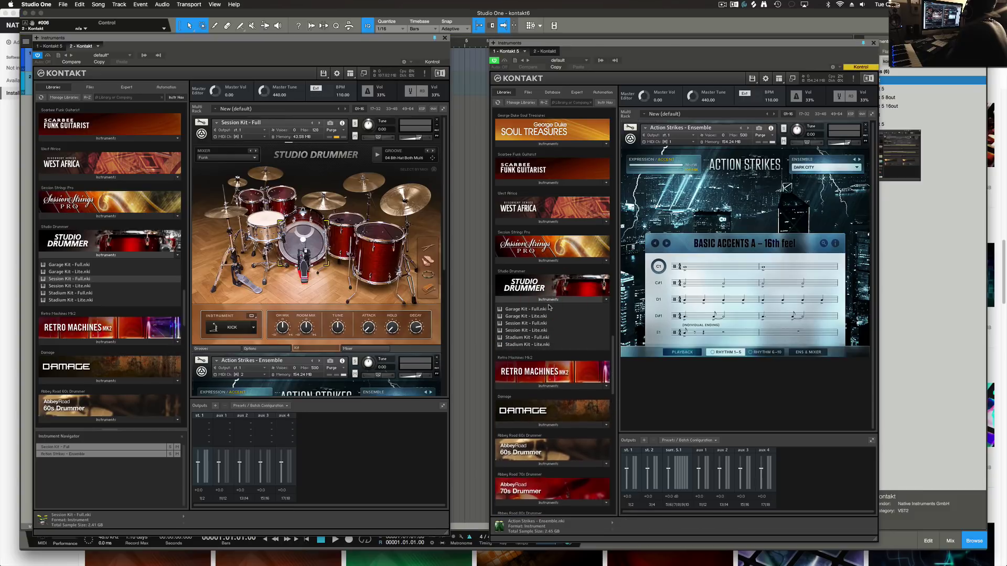
click(546, 309)
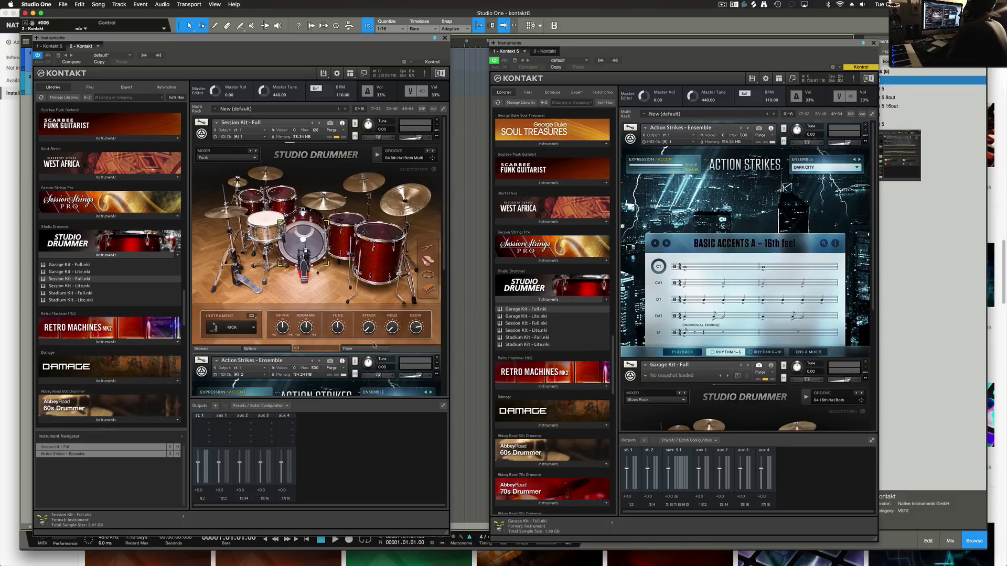
scroll(347, 266, down, 3)
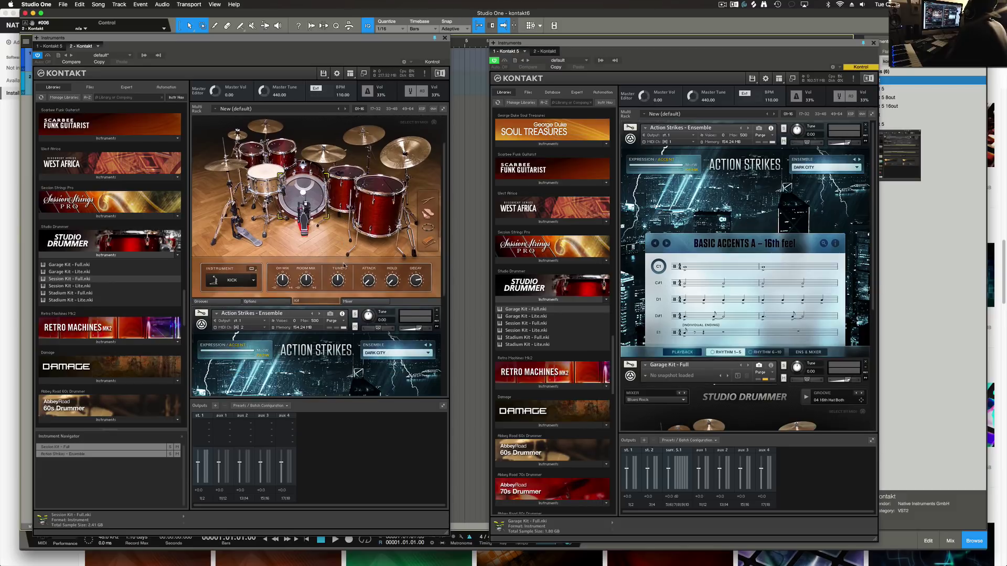
scroll(347, 266, up, 4)
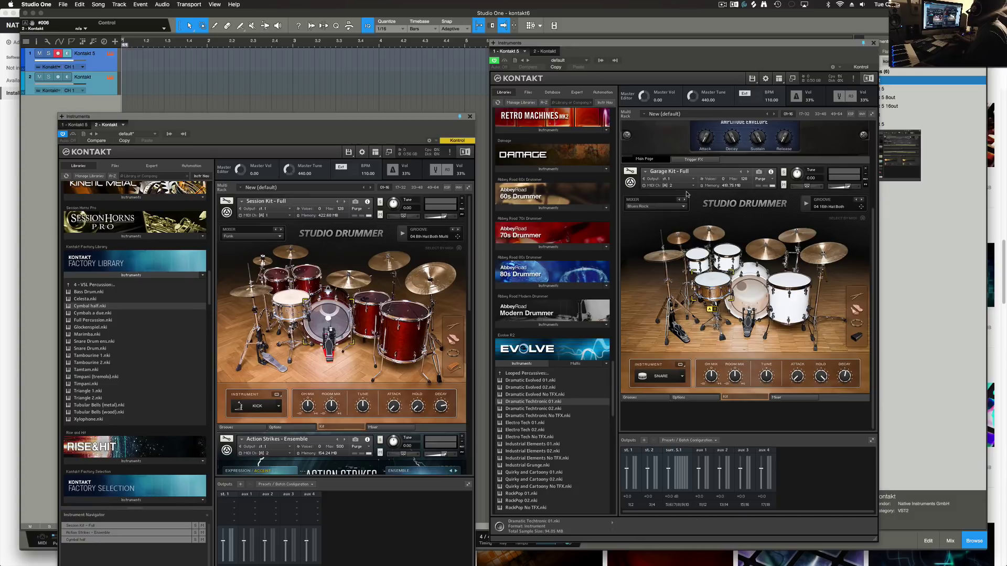
- Set track 1 to MIDI channel 2, record-arm track 2, and keep it on channel 1
click(75, 67)
click(76, 76)
click(92, 89)
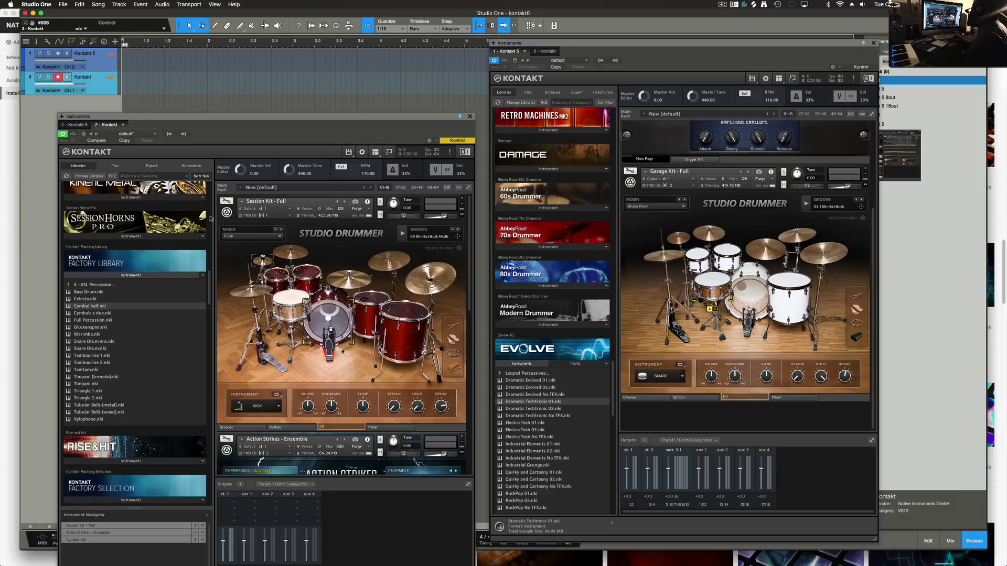
click(80, 90)
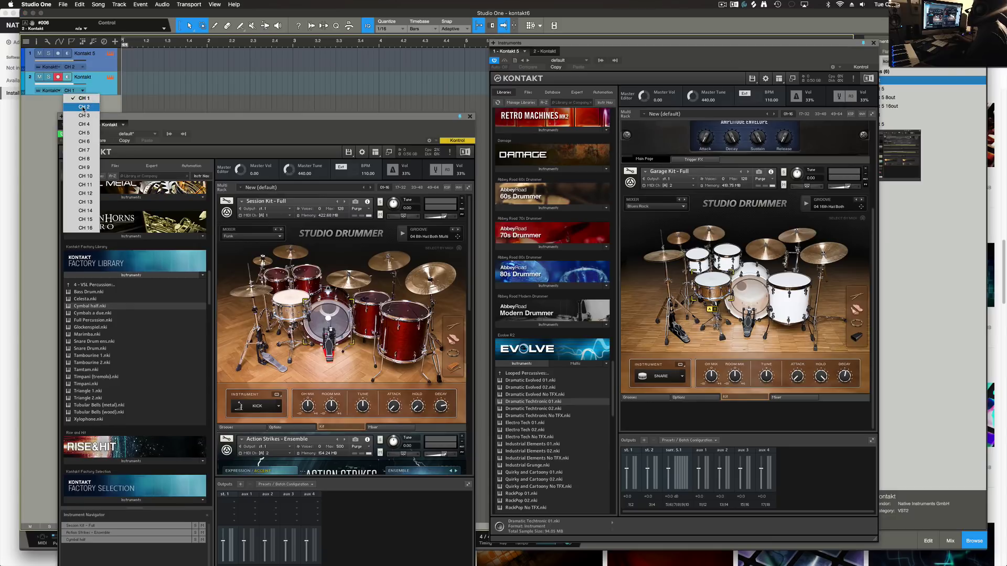
click(95, 87)
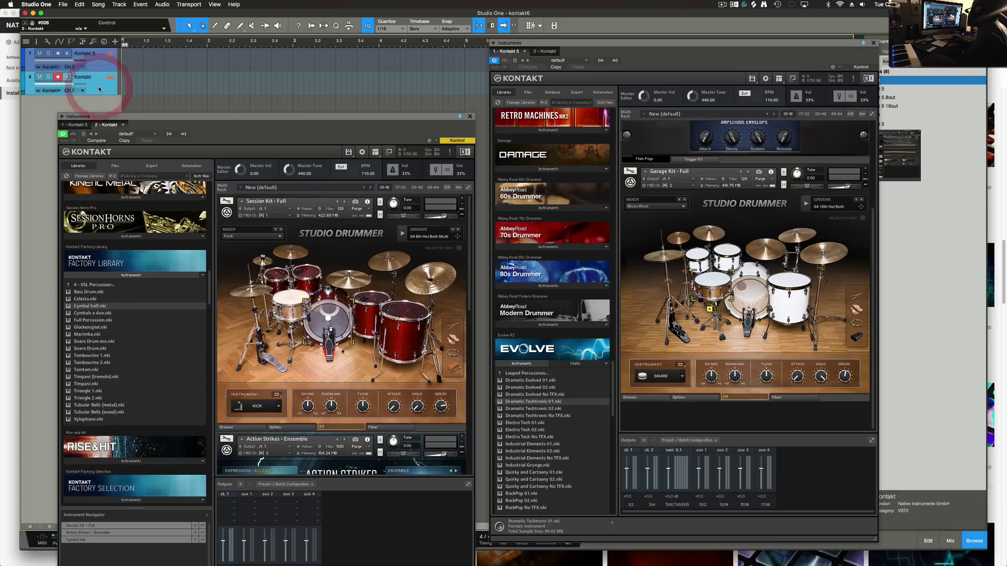
- Record-arm track 1, switch the Garage Kit snare to its B variation, and spread the Kontakt windows apart
drag(157, 116, 155, 63)
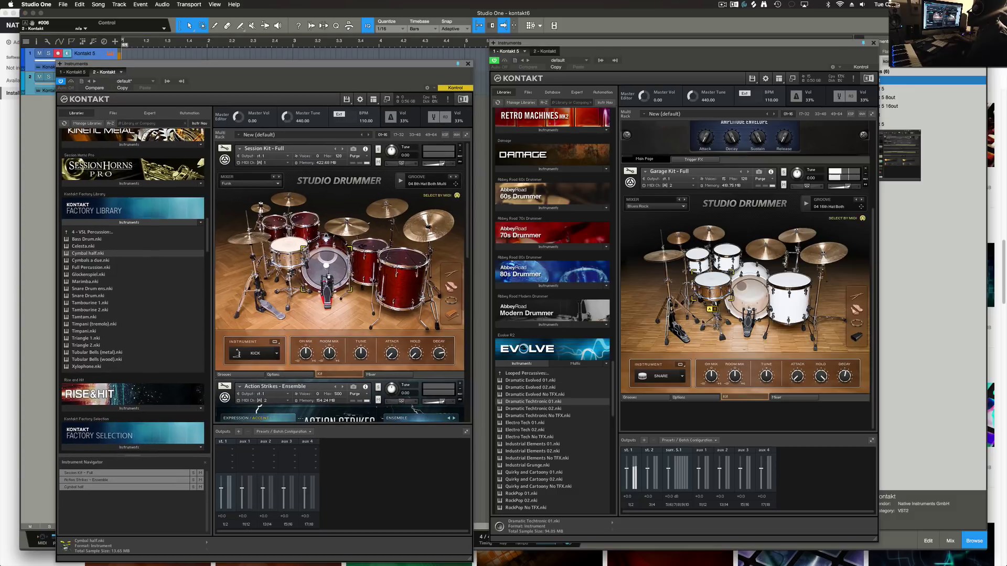
click(710, 310)
click(711, 310)
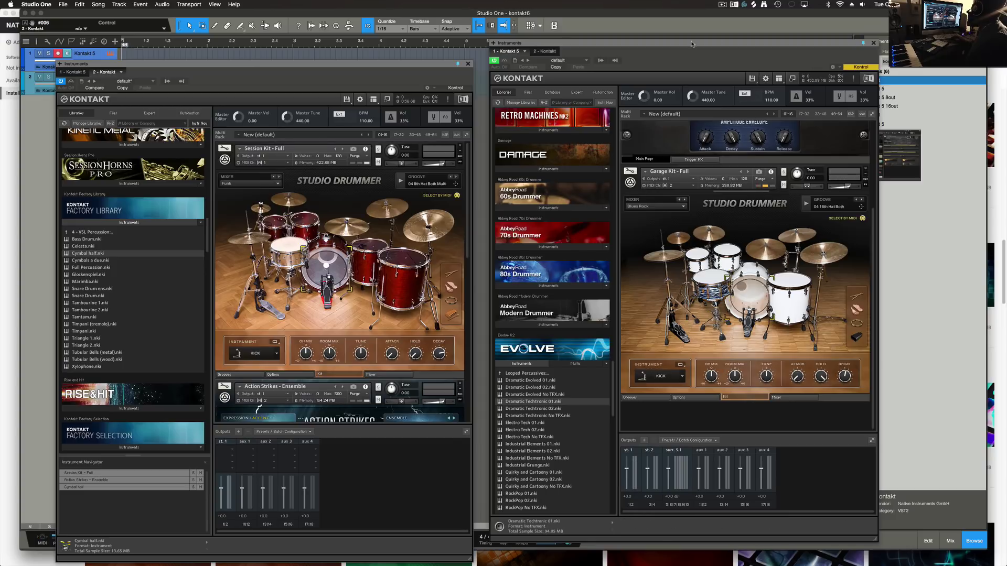
drag(691, 45, 741, 35)
drag(417, 67, 435, 48)
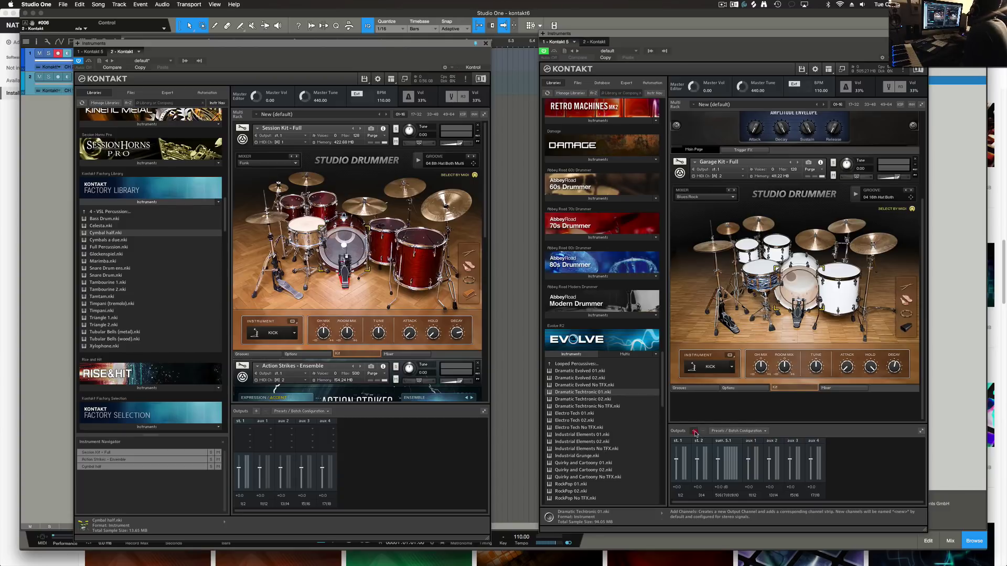
- Add five mono output channels (mo.1–mo.5) to the Garage Kit Kontakt, routed from unassigned [1]
click(694, 431)
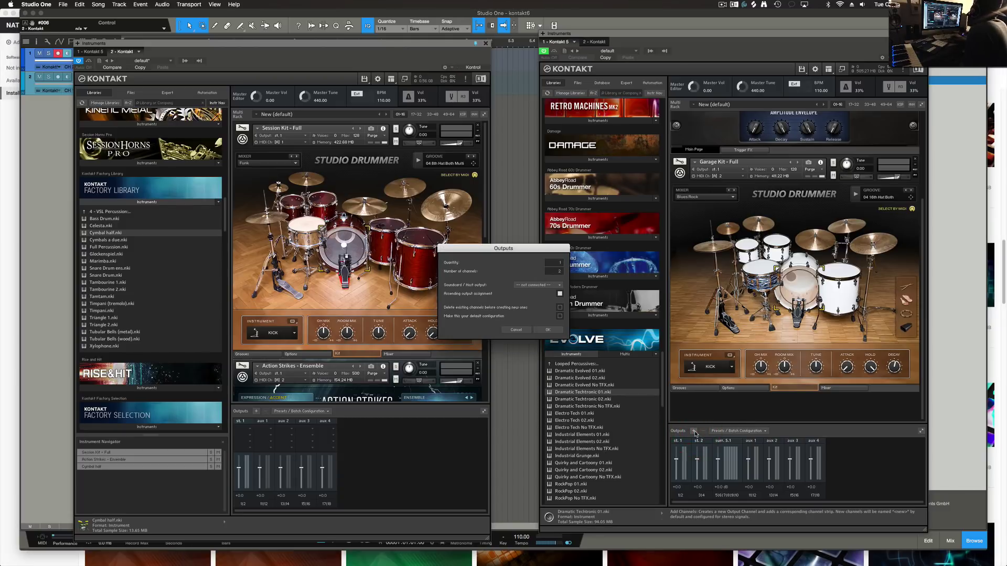
text(5)
click(558, 272)
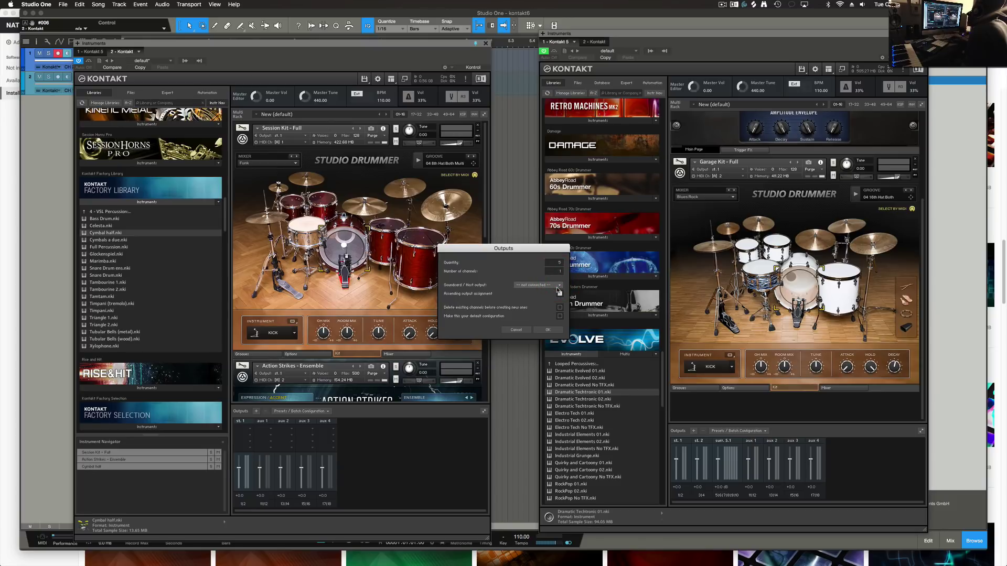
click(558, 287)
scroll(554, 292, down, 3)
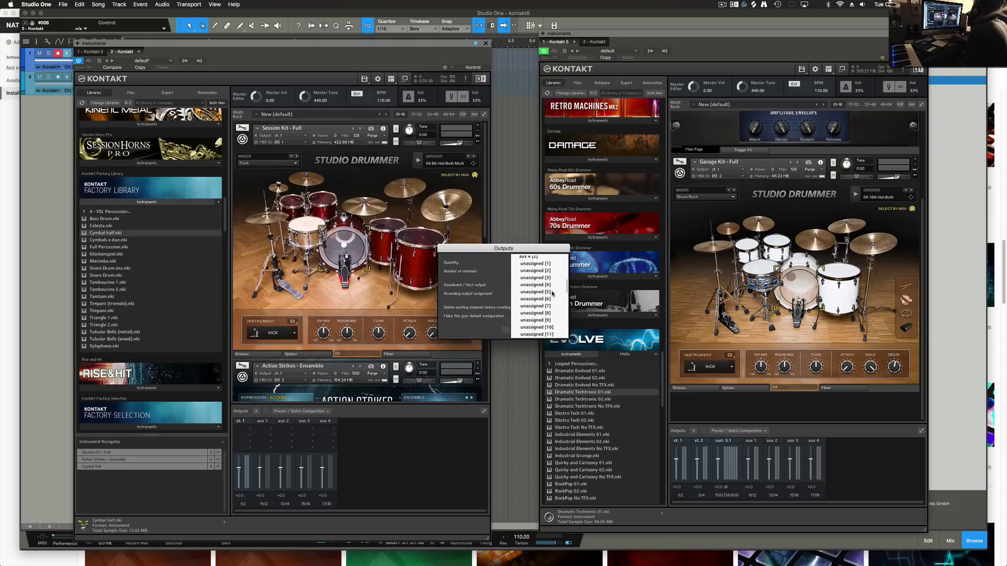
click(535, 264)
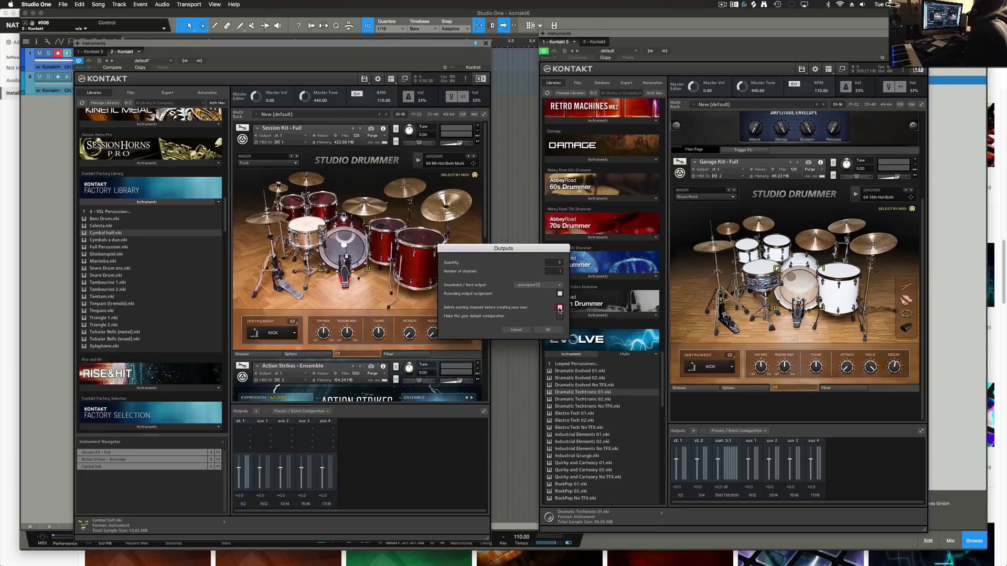
click(545, 331)
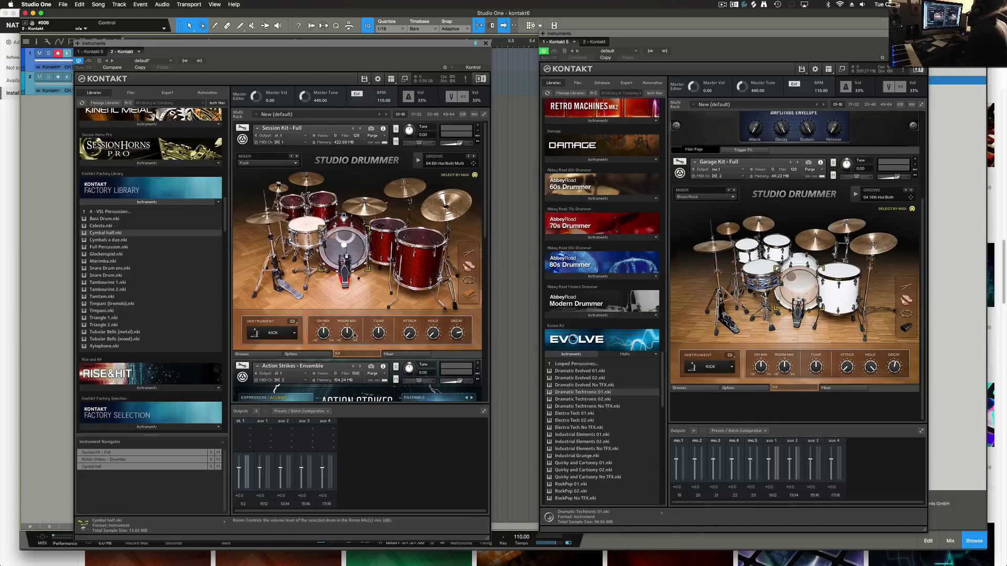
- Replace the Session Kit's stereo output with mono outputs mo.1–mo.5 on an unassigned host output, deleting existing channels
click(255, 411)
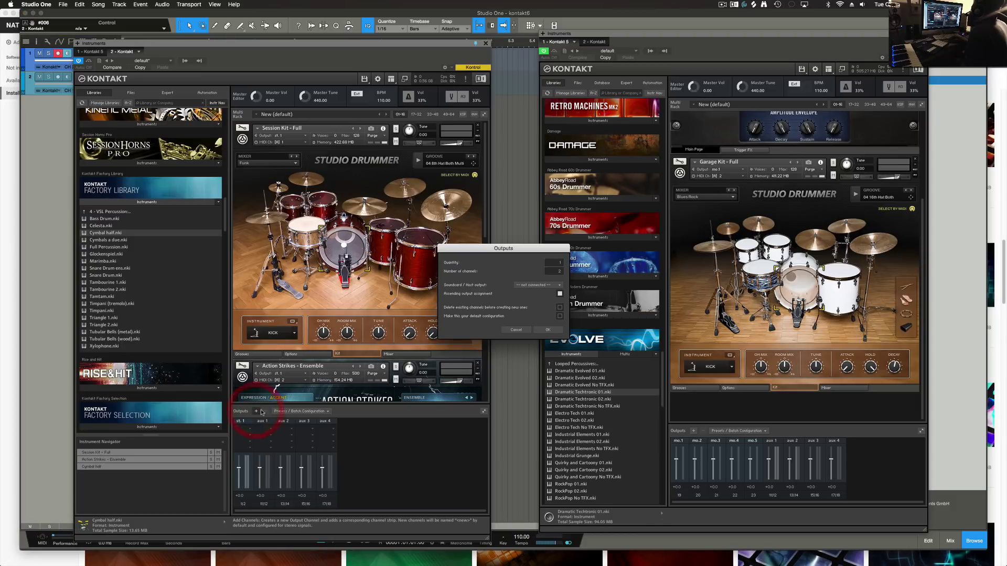
click(557, 264)
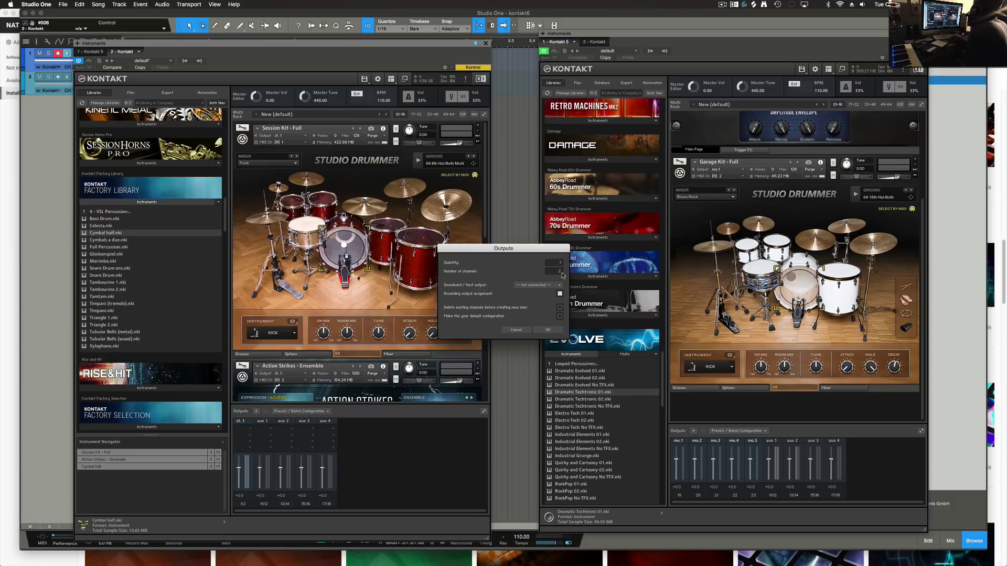
click(559, 264)
text(8)
click(560, 272)
click(546, 286)
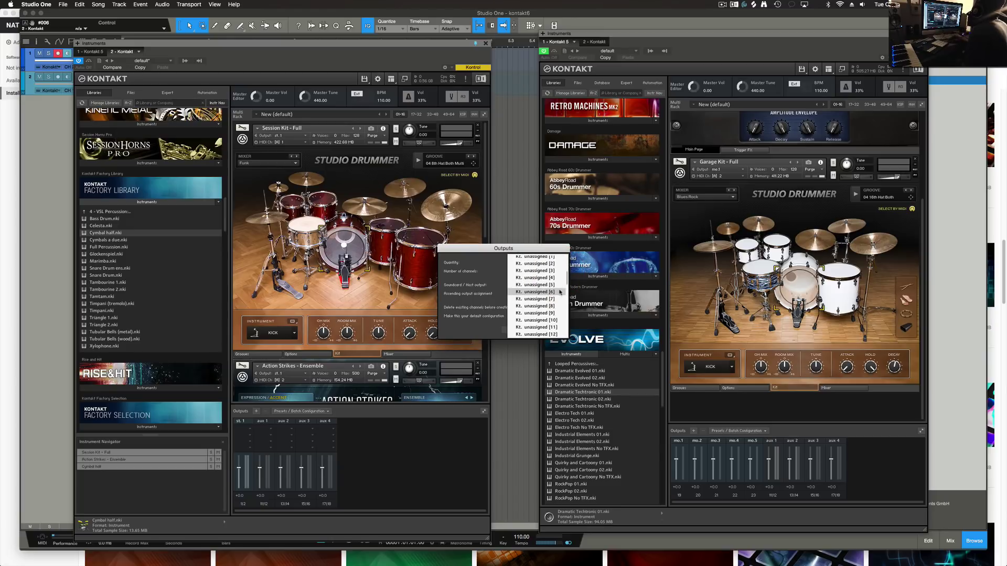
click(553, 299)
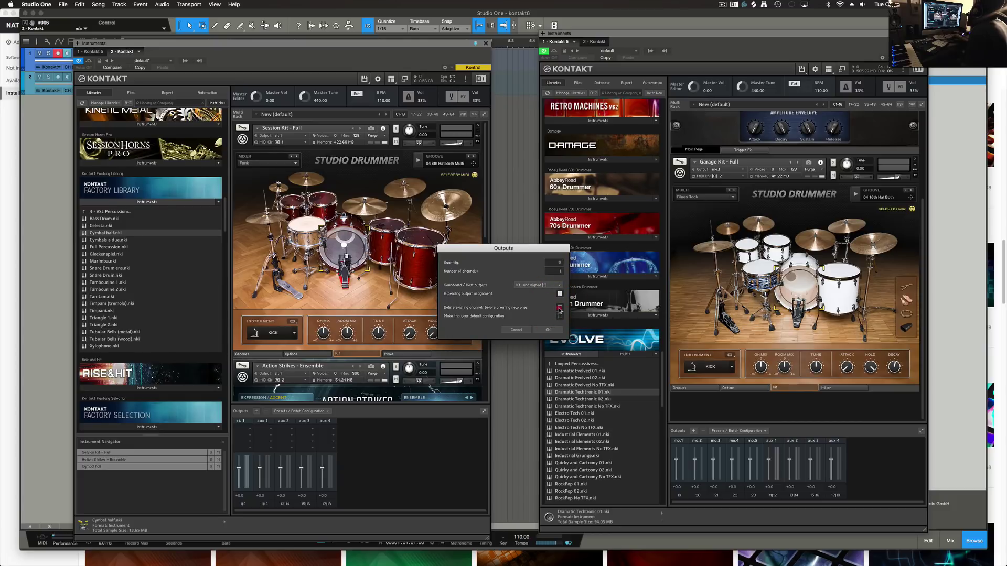
click(552, 307)
click(546, 330)
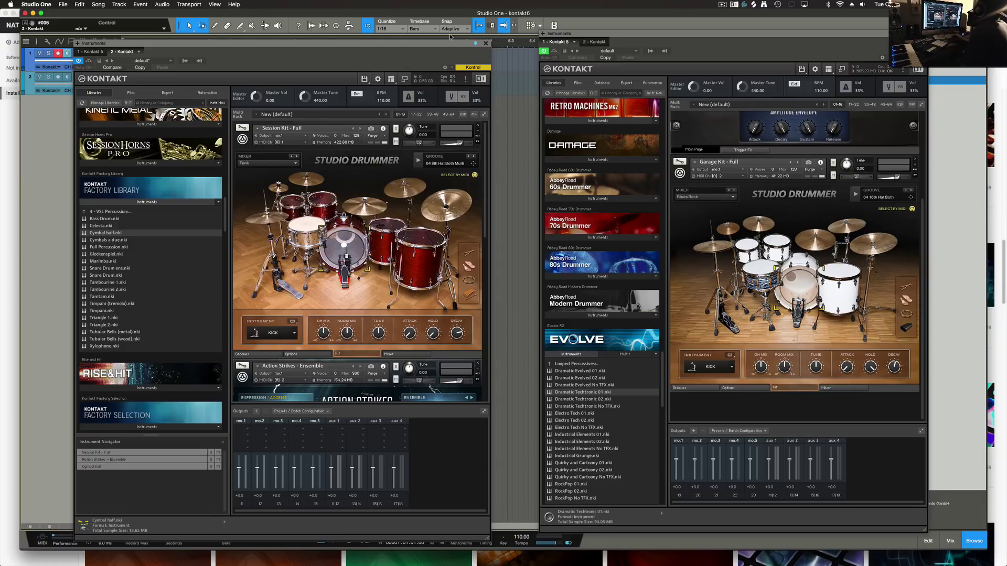
drag(447, 44, 443, 79)
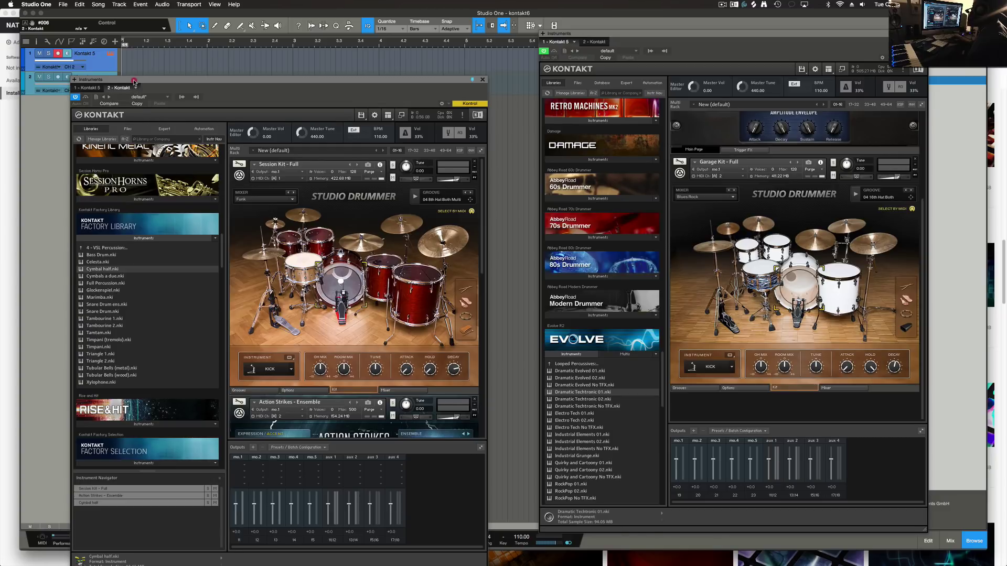
- Swap the Kontakt windows so Garage Kit is on the left and Session Kit on the right
drag(134, 81, 578, 115)
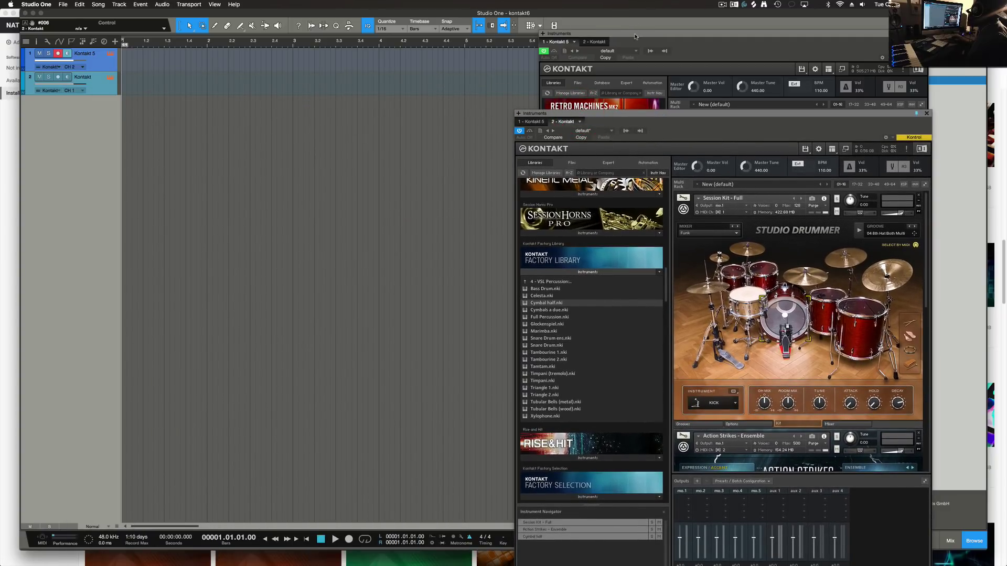
drag(636, 36, 194, 77)
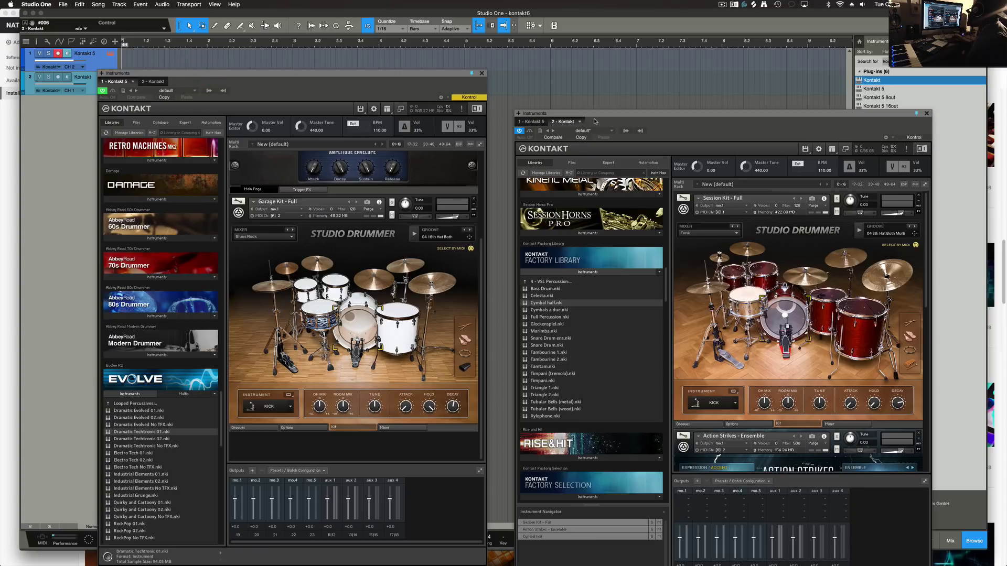
drag(595, 113, 604, 74)
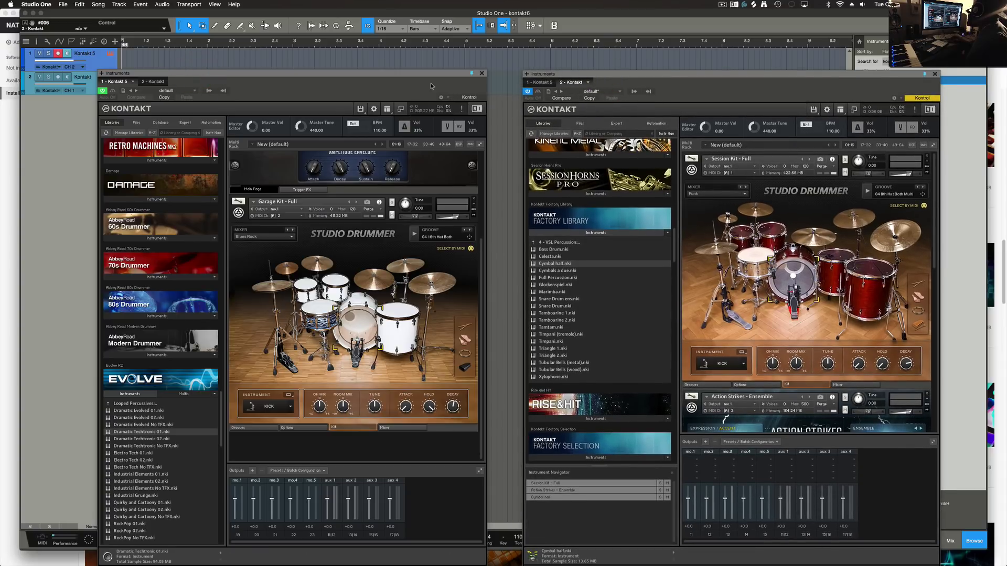
drag(429, 76, 410, 63)
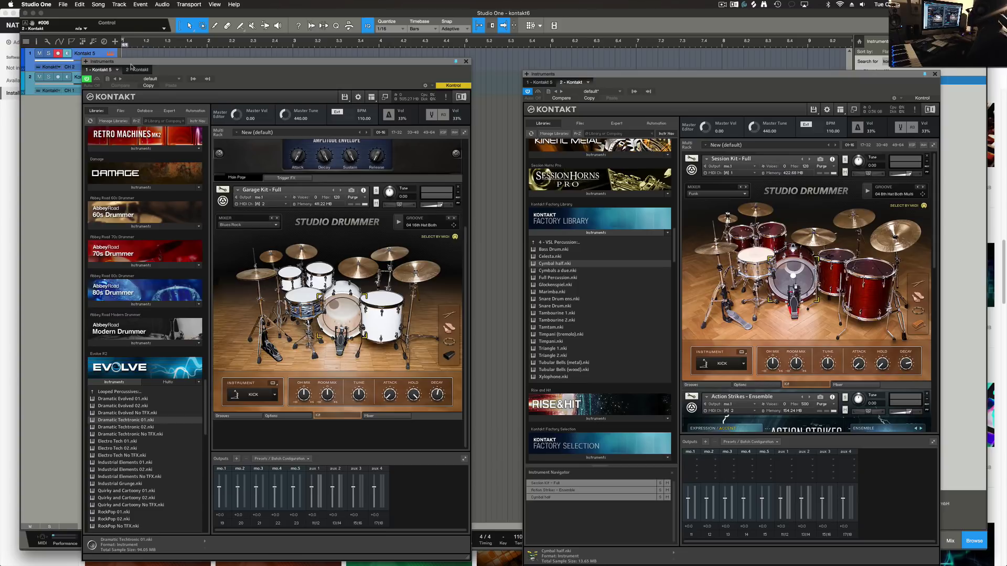
- Colour track 2 green and make the Kontakt 5 track active
click(25, 84)
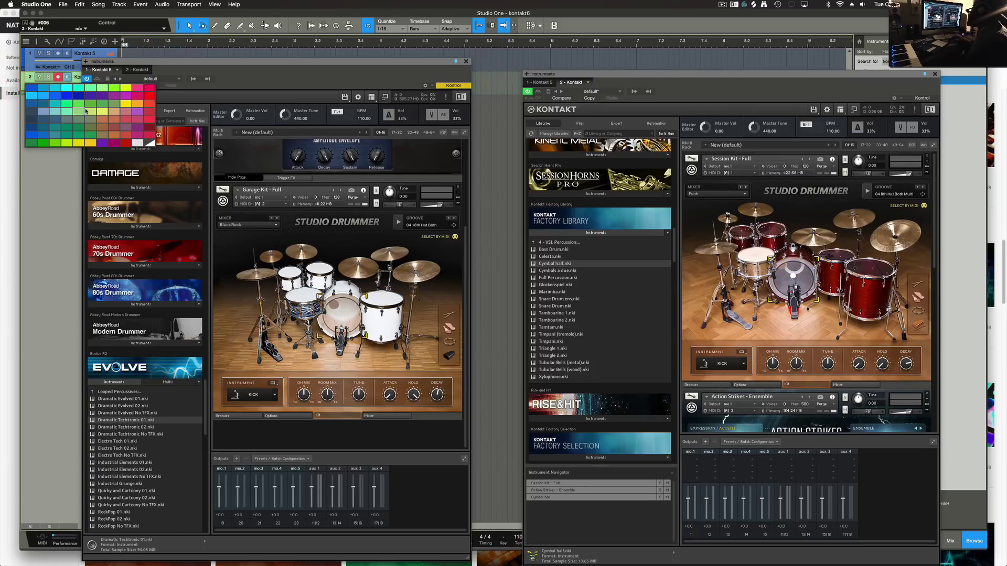
click(91, 112)
click(55, 153)
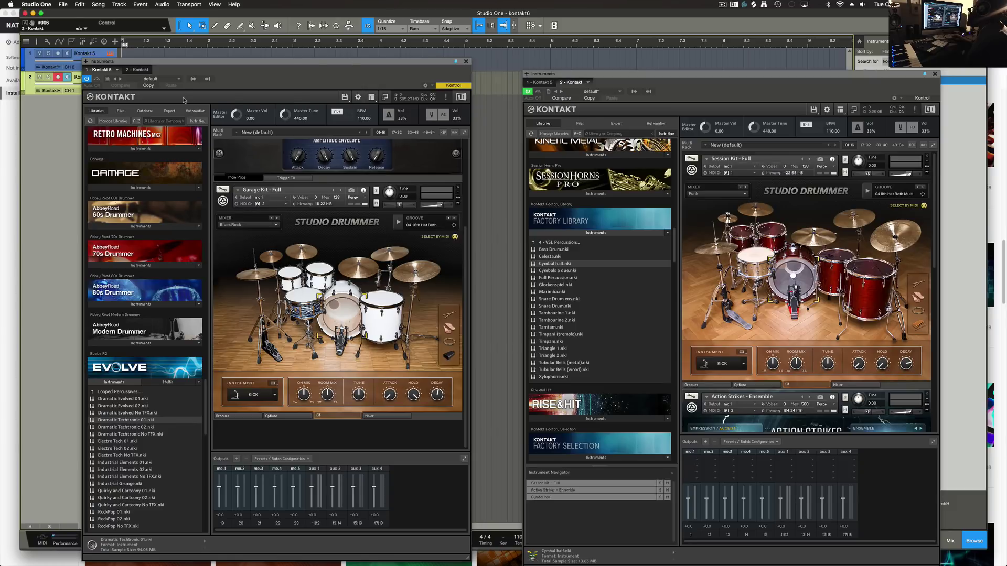
click(102, 52)
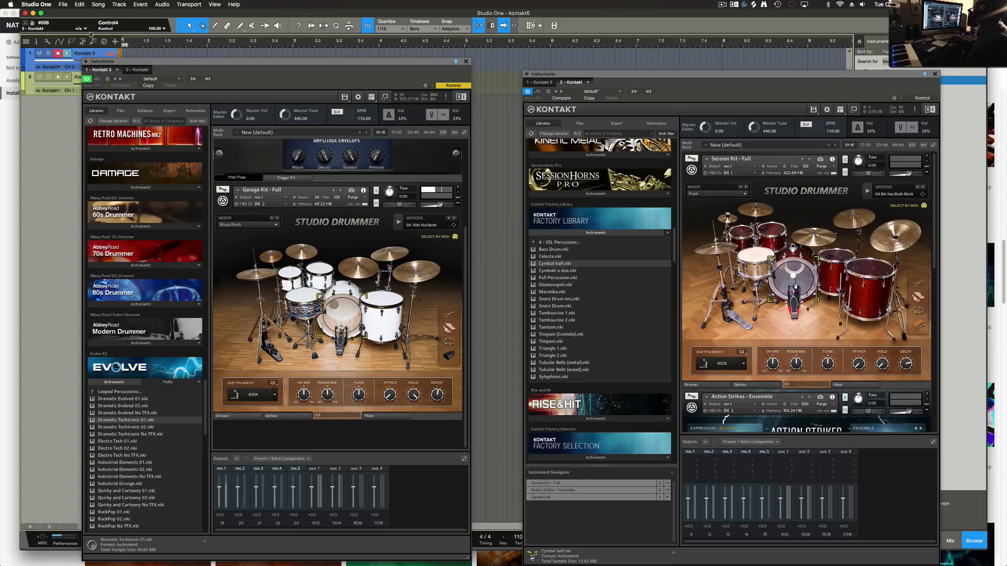
click(193, 78)
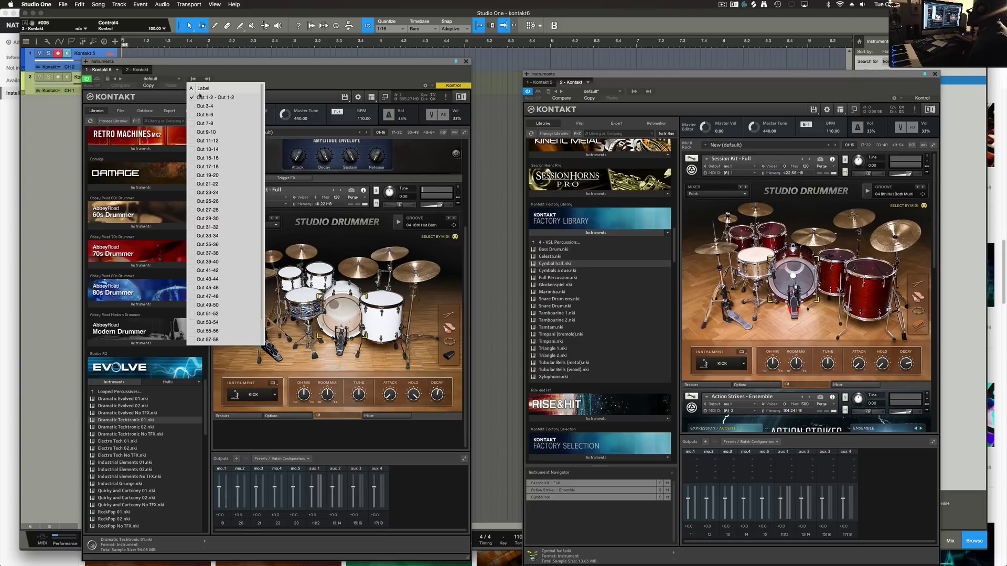
scroll(197, 168, down, 3)
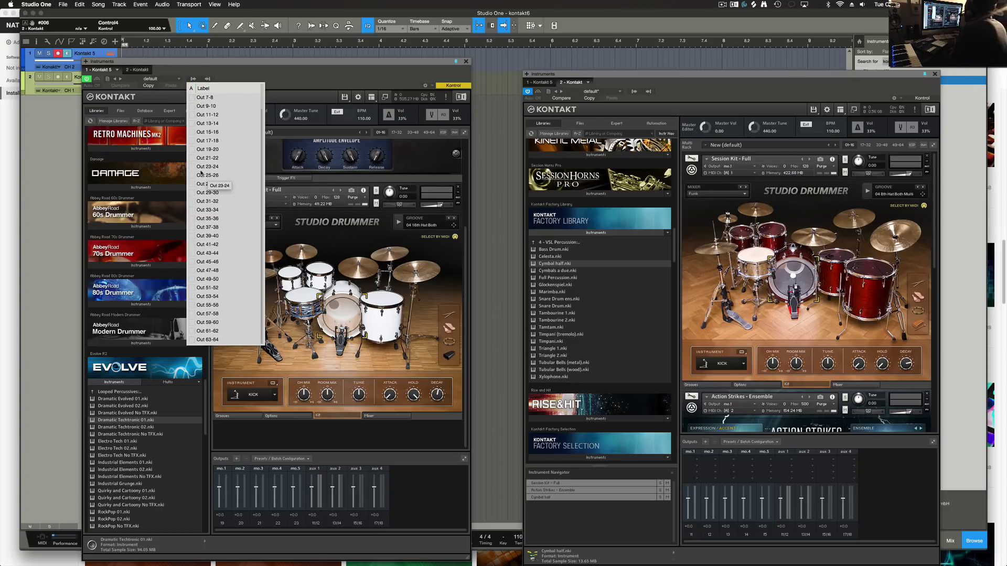
scroll(215, 152, up, 3)
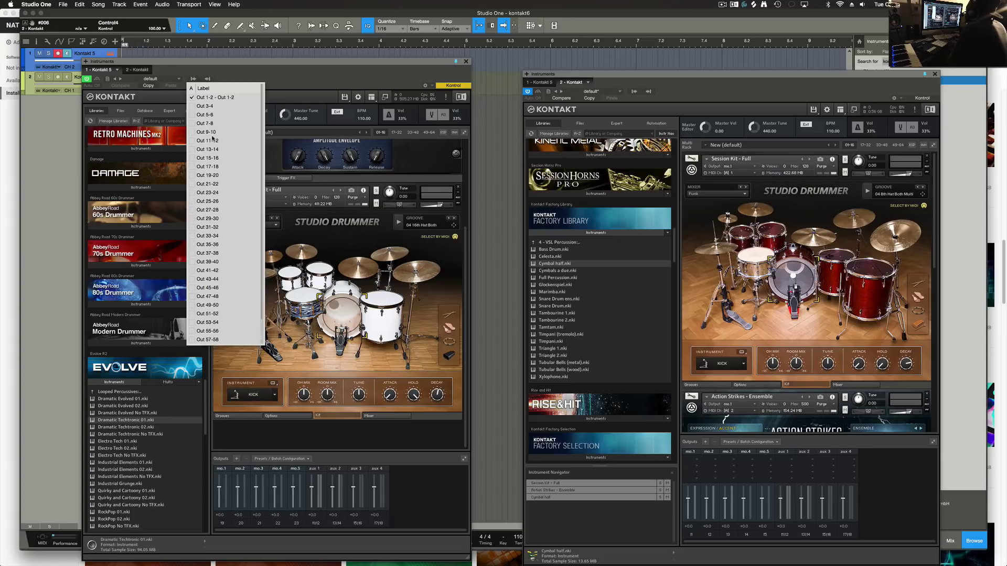
click(297, 91)
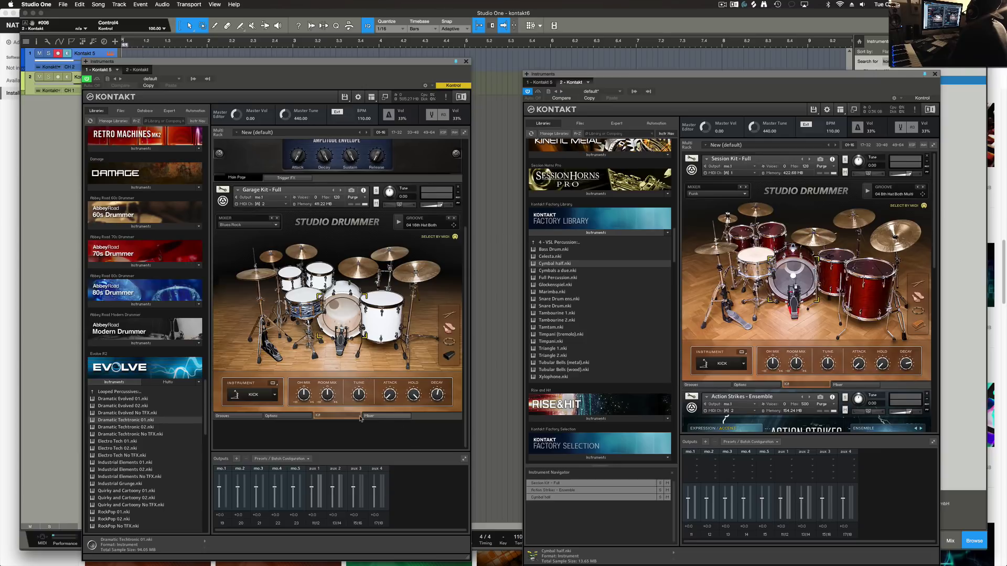
- Open the Garage Kit's Studio Drummer mixer and route the KICK channel to mo.1
click(380, 416)
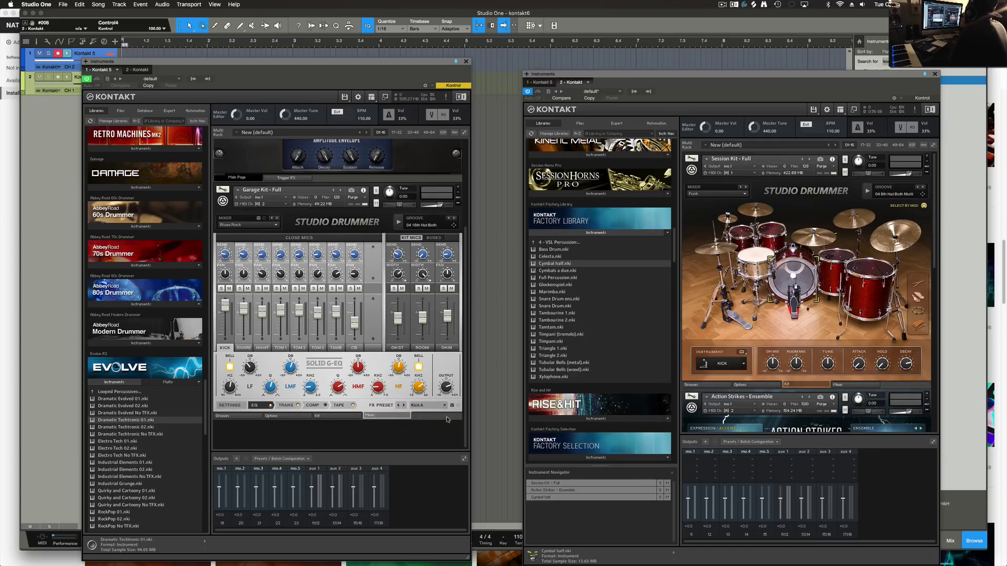
click(229, 405)
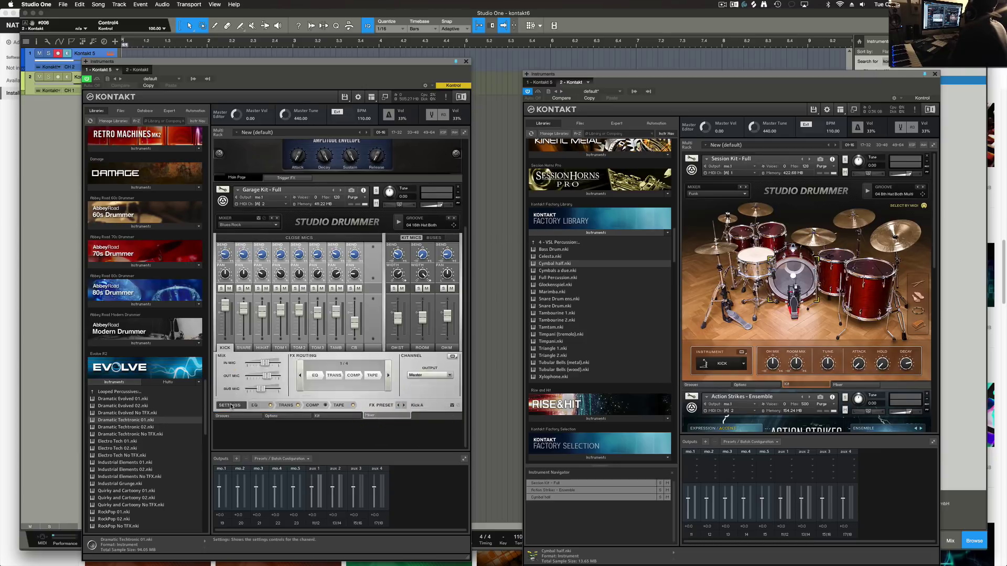
click(450, 376)
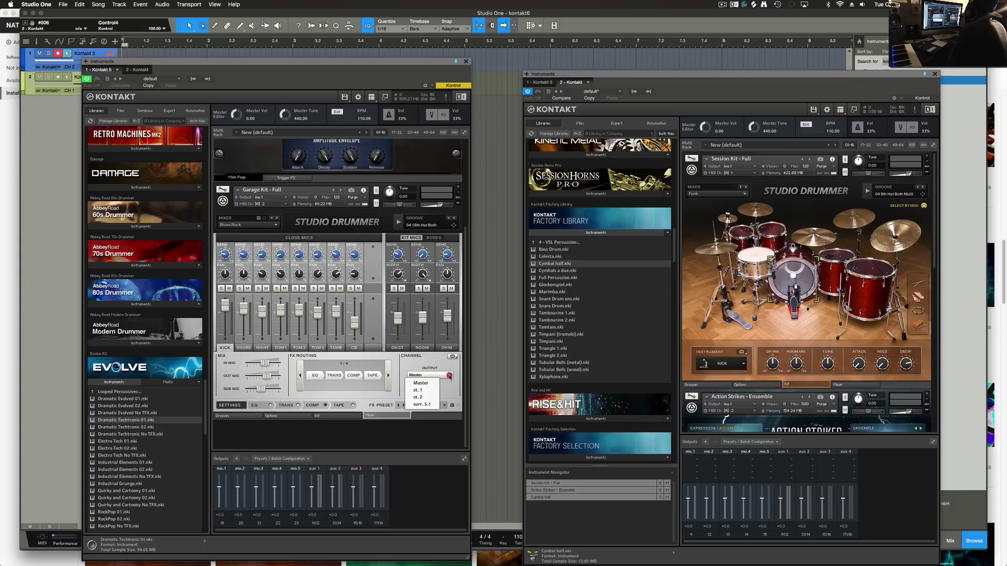
click(421, 367)
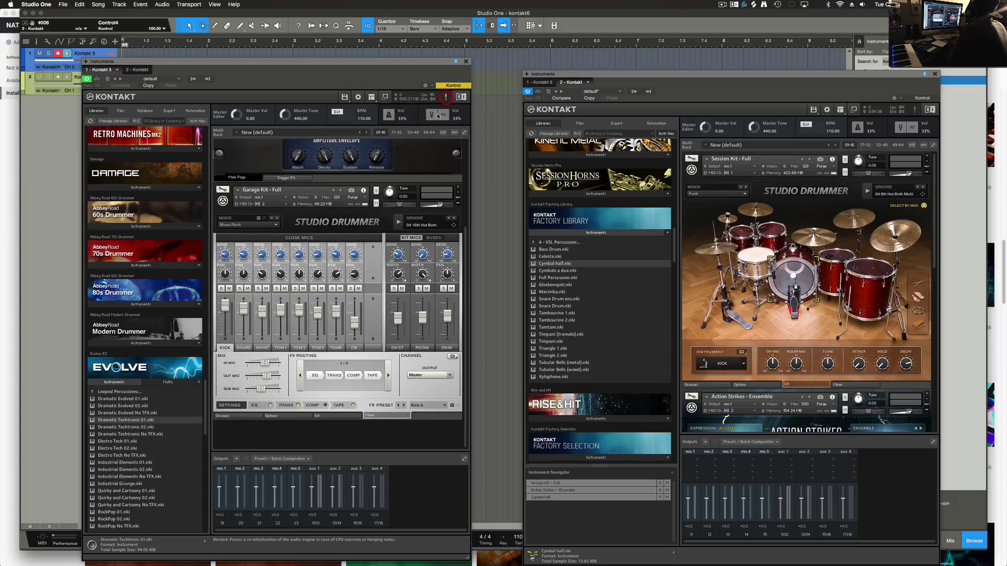
click(417, 375)
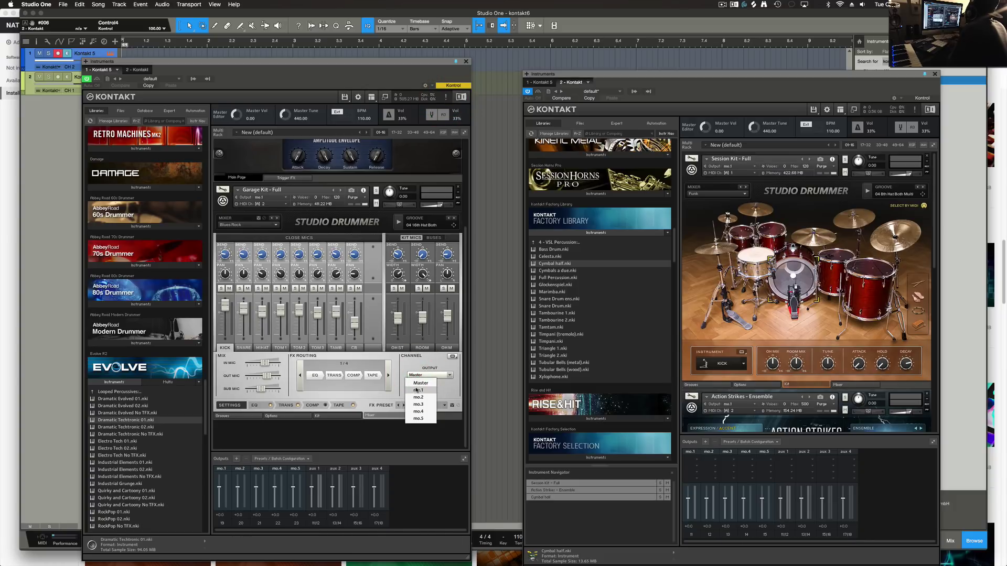
click(416, 384)
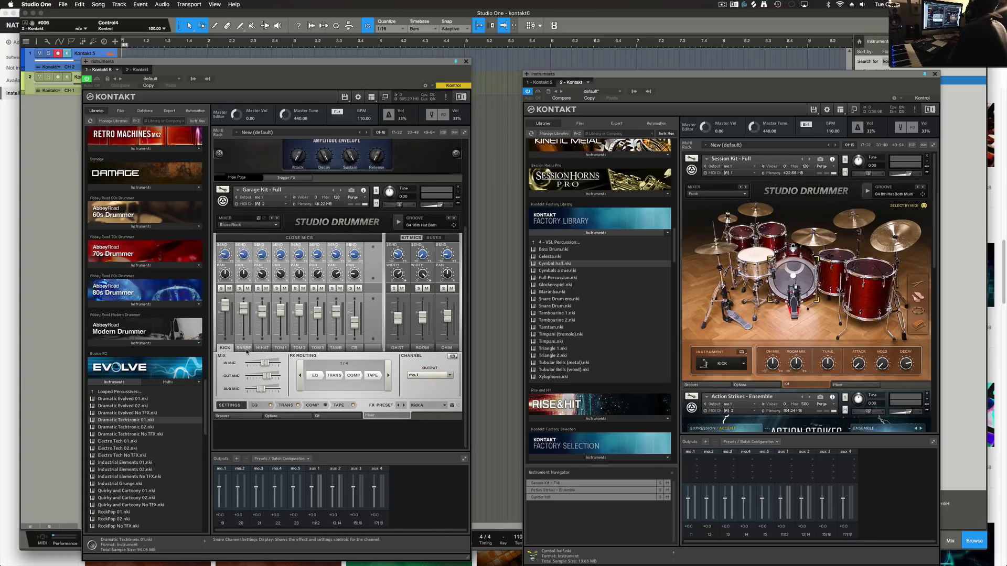
- Route the SNARE channel to mo.2 and the HIHAT channel to mo.3
click(244, 348)
click(420, 376)
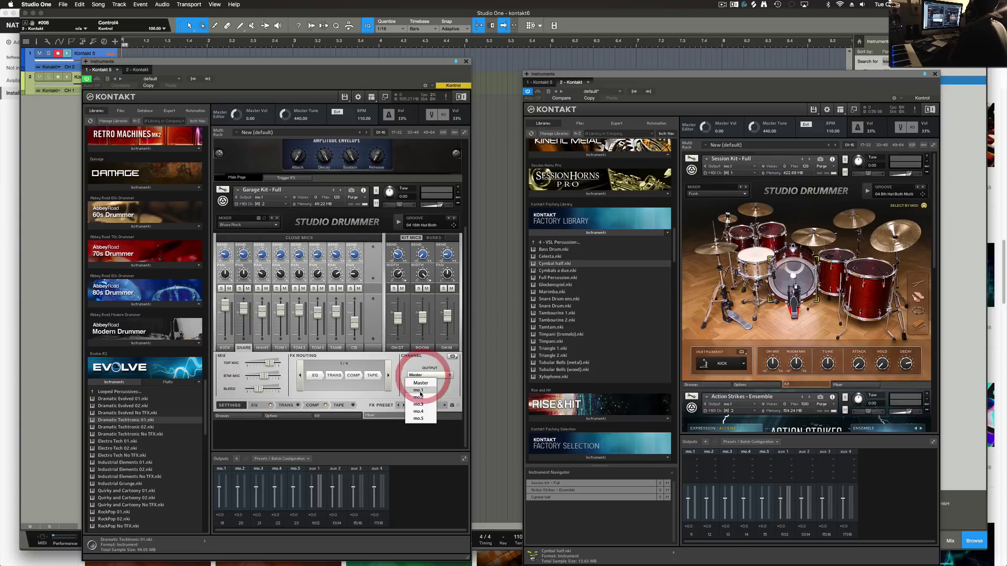
click(420, 397)
click(262, 348)
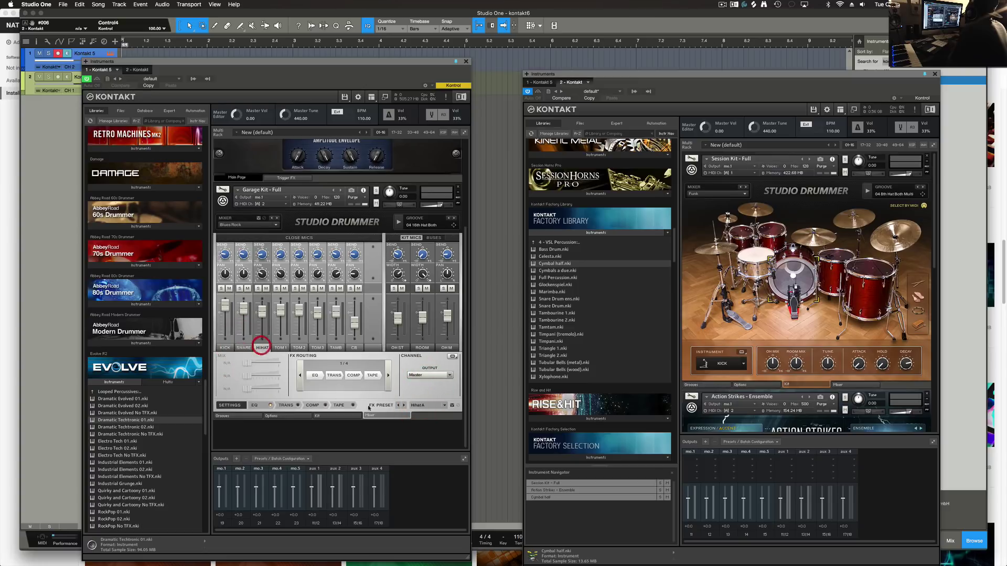
click(440, 378)
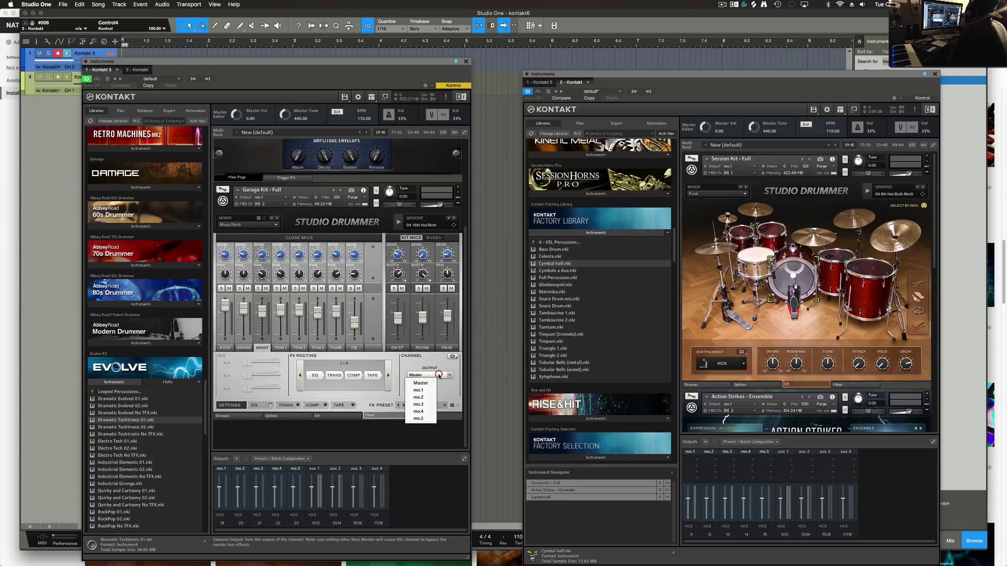
click(426, 405)
- Set the TOM1 channel's output to mo.3, then send TOM2 to mo.5
click(281, 348)
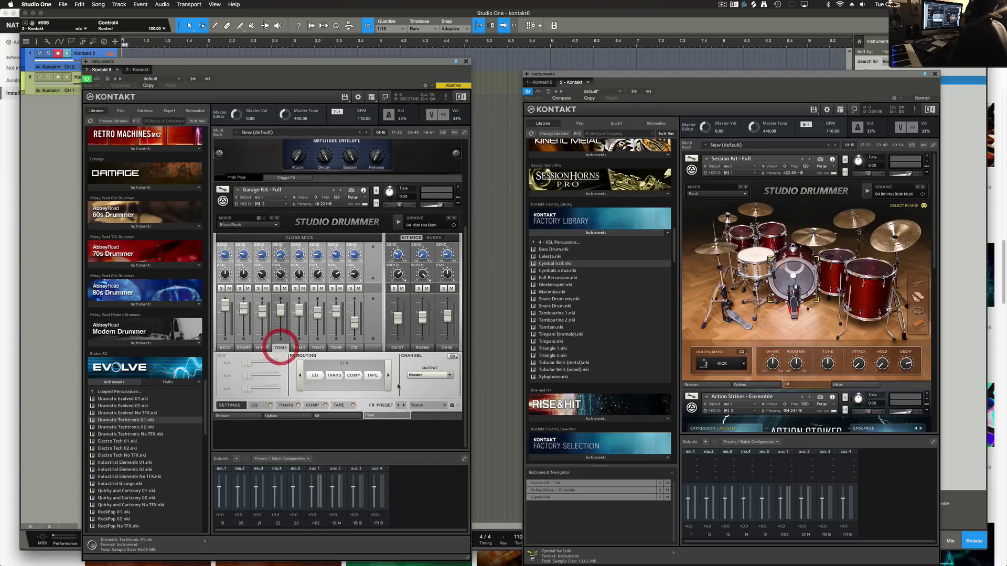
click(428, 375)
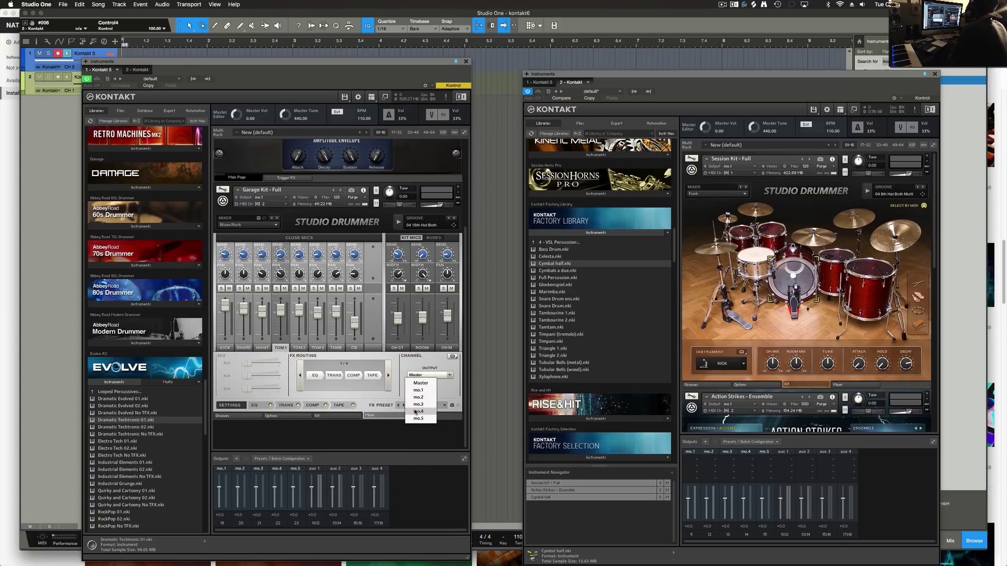
click(416, 405)
click(299, 348)
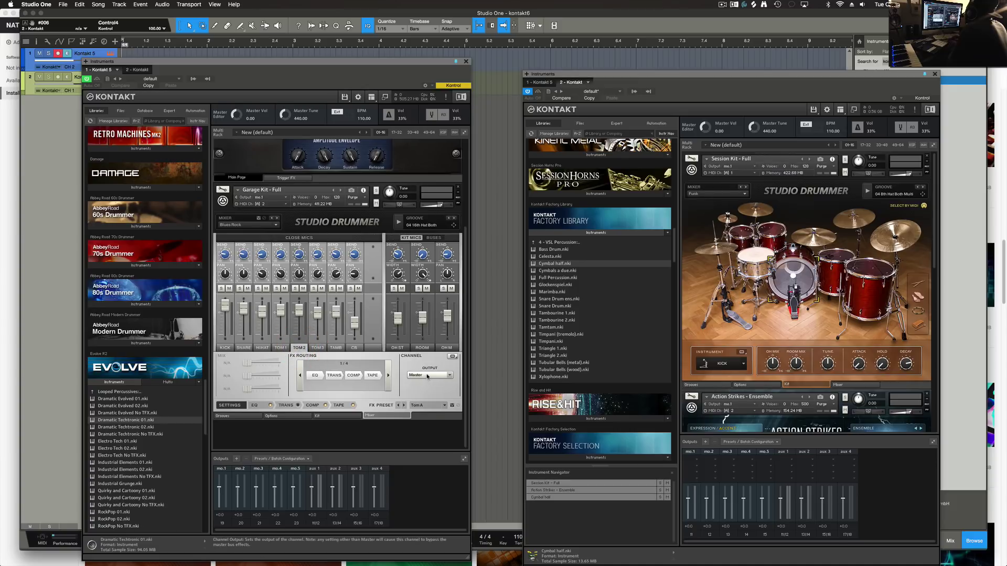
click(425, 376)
click(426, 417)
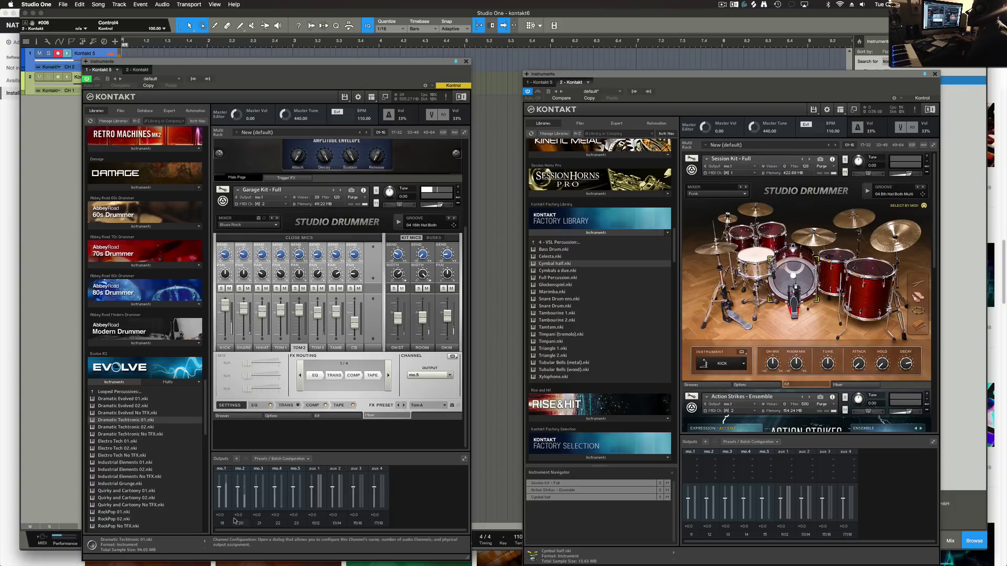
- Enable Out 3-4 and Out 5-6 on the first Kontakt, then hide both plug-in windows
click(193, 79)
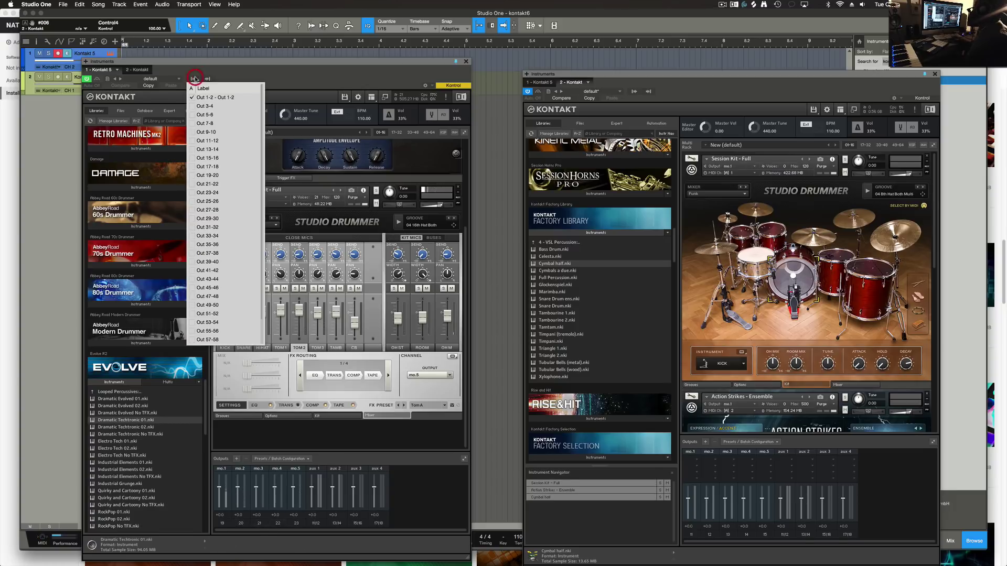
click(191, 106)
click(191, 114)
click(287, 85)
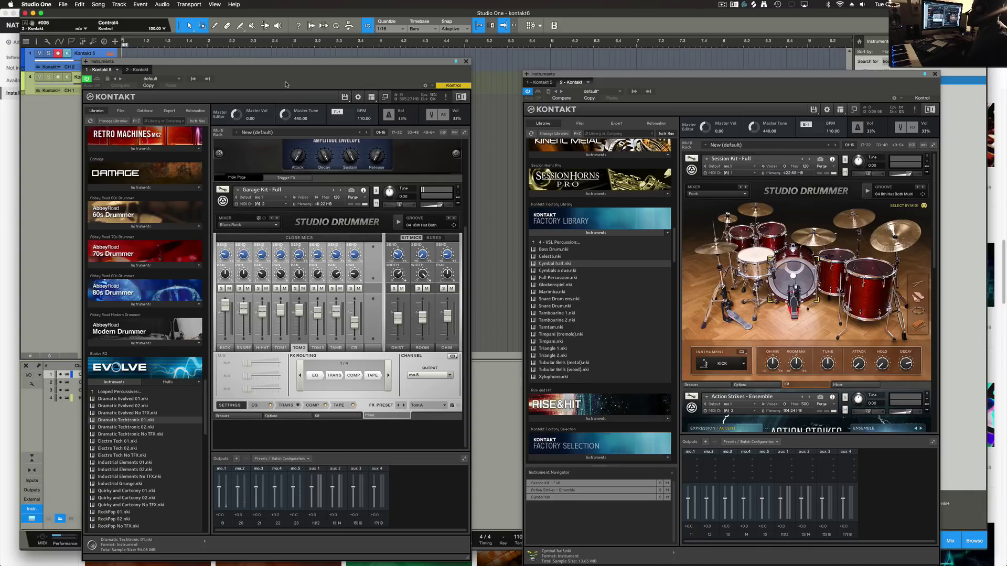
key(super+w)
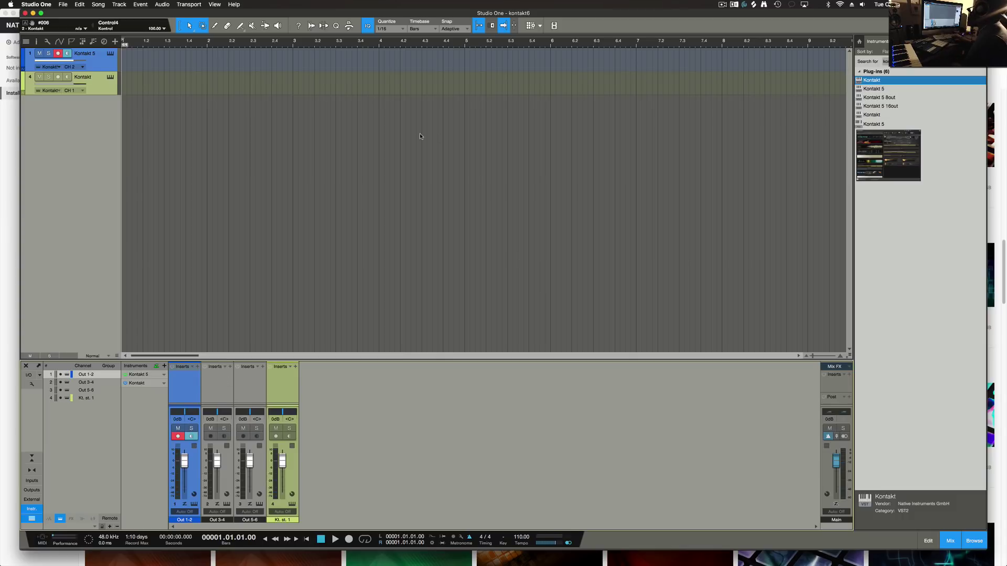
- Bring back the Kontakt windows and open the Performance Monitor with its device list shown
key(F11)
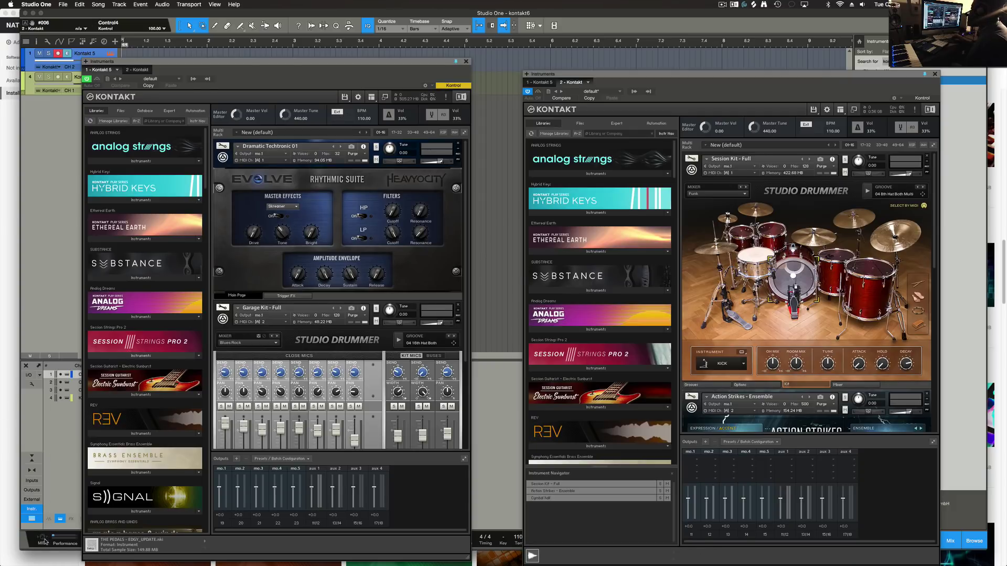
click(64, 542)
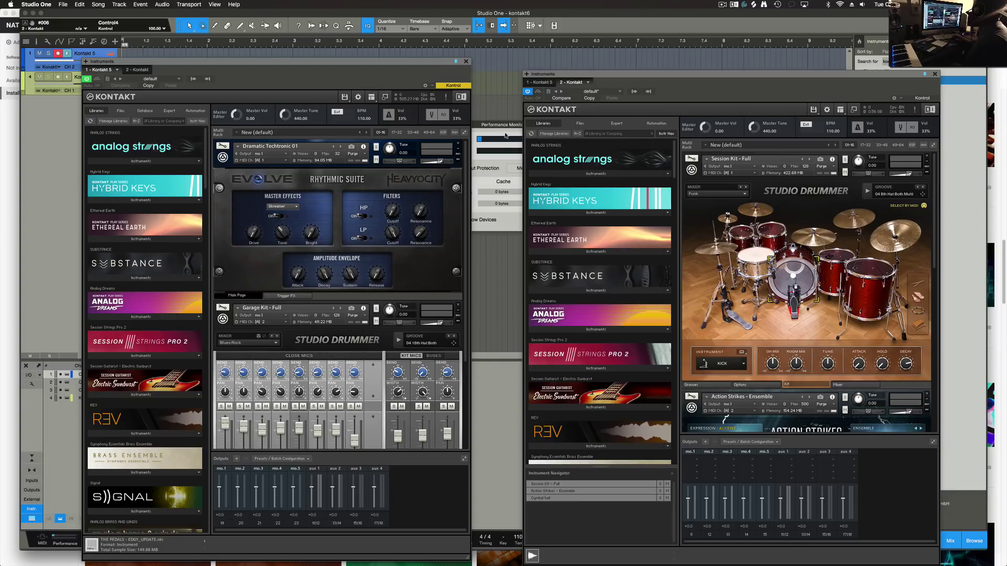
drag(509, 126, 51, 97)
click(7, 191)
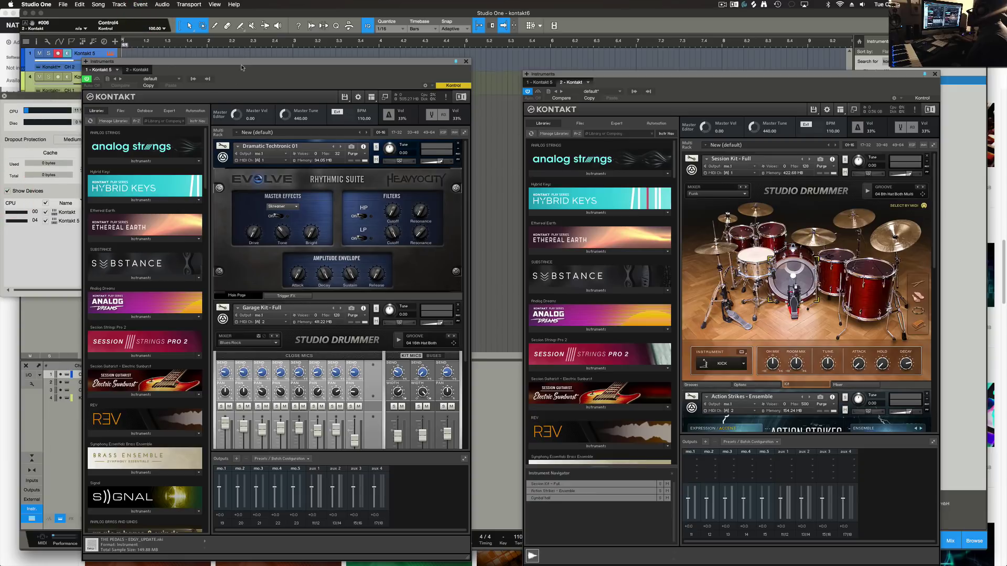
- Arrange the Performance Monitor and both Kontakt windows side by side
drag(289, 63, 384, 52)
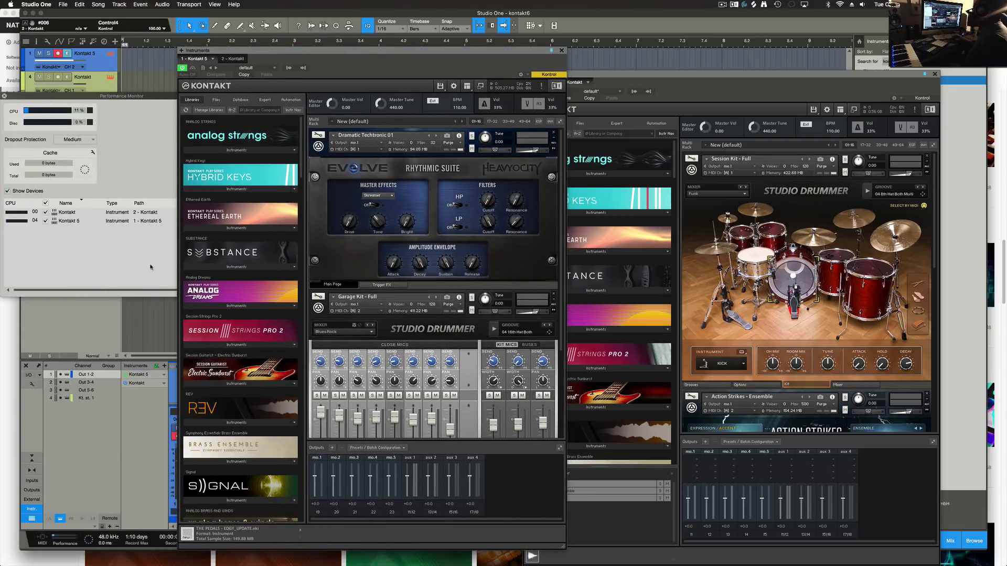
click(151, 267)
drag(150, 99, 161, 173)
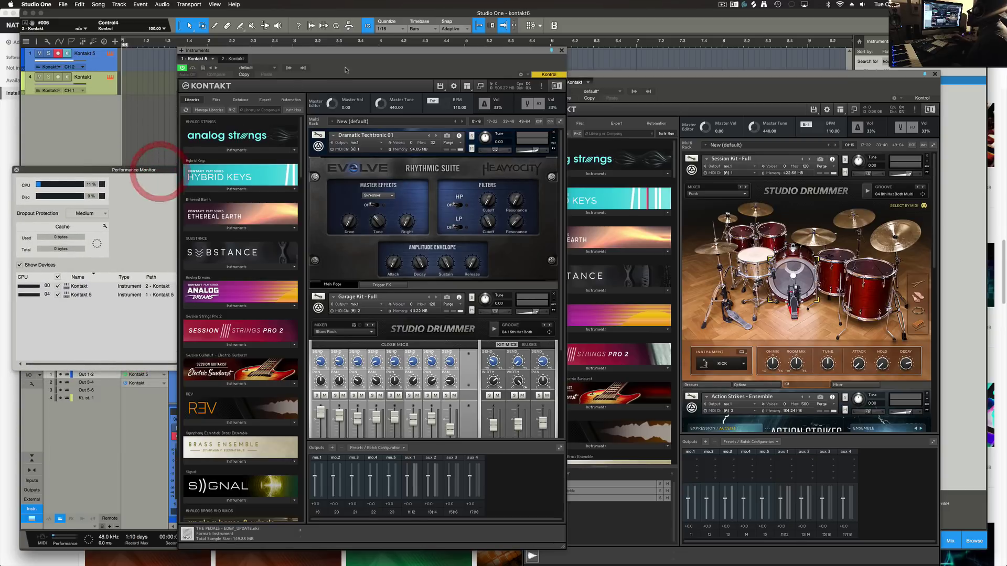
drag(814, 73, 880, 40)
drag(514, 49, 535, 40)
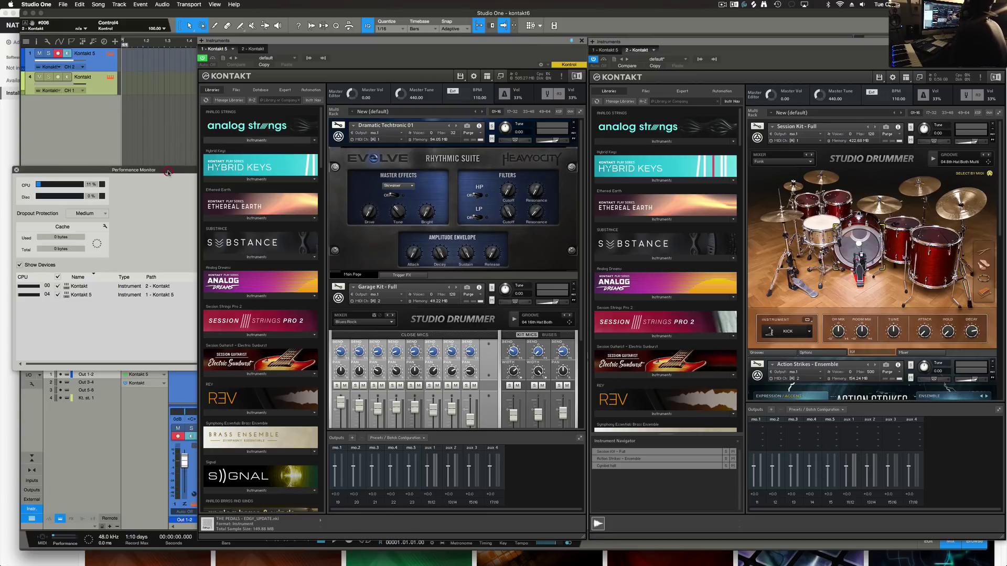
mouse_move(169, 171)
mouse_down()
mouse_move(151, 169)
mouse_move(166, 166)
mouse_up()
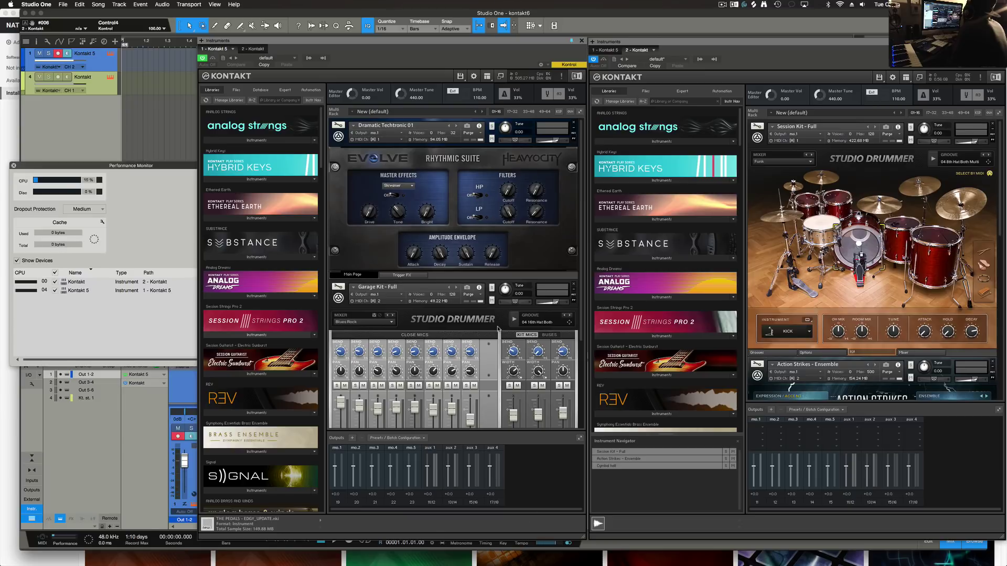
scroll(488, 186, down, 5)
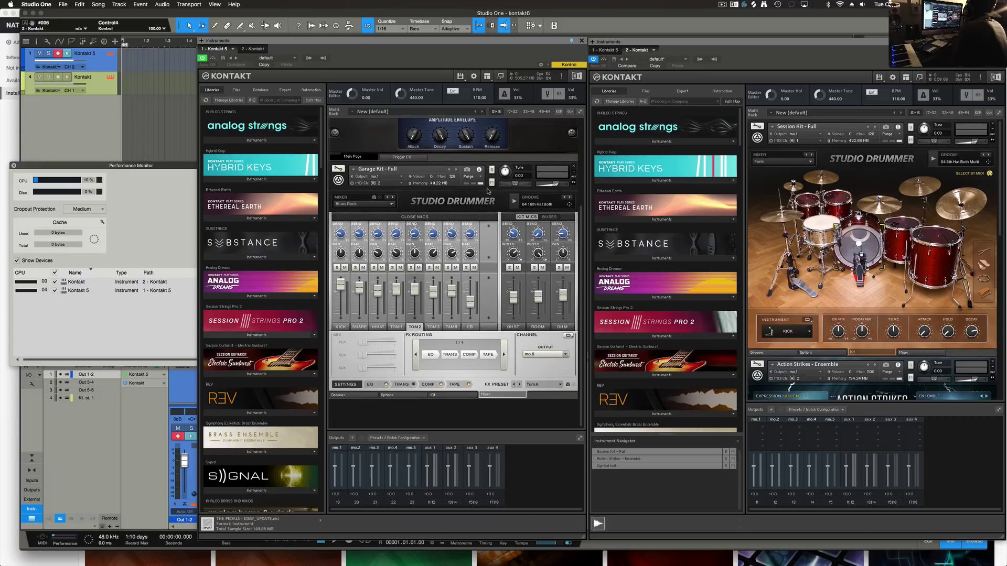
scroll(488, 191, up, 5)
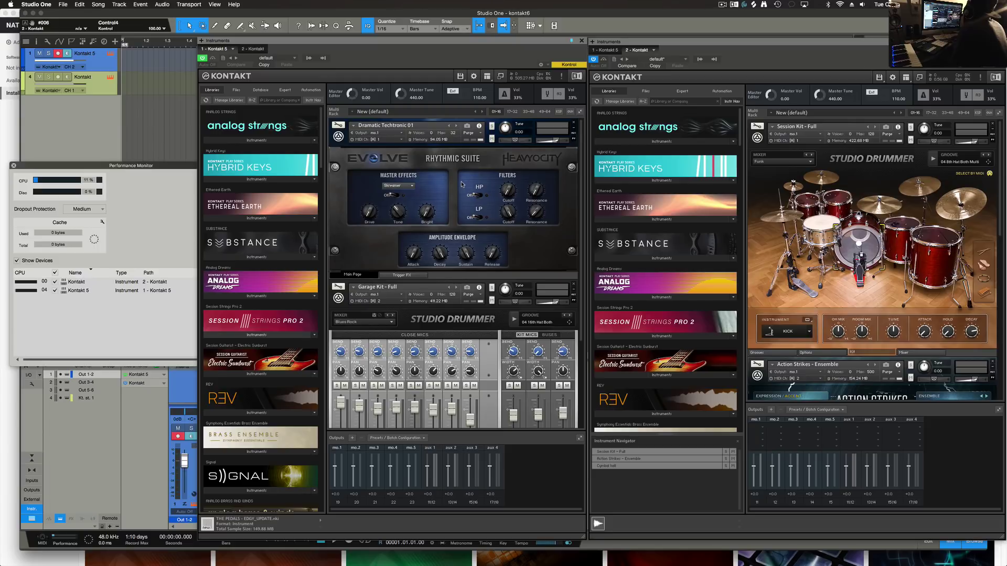
scroll(461, 181, down, 5)
scroll(461, 181, up, 5)
scroll(462, 321, down, 5)
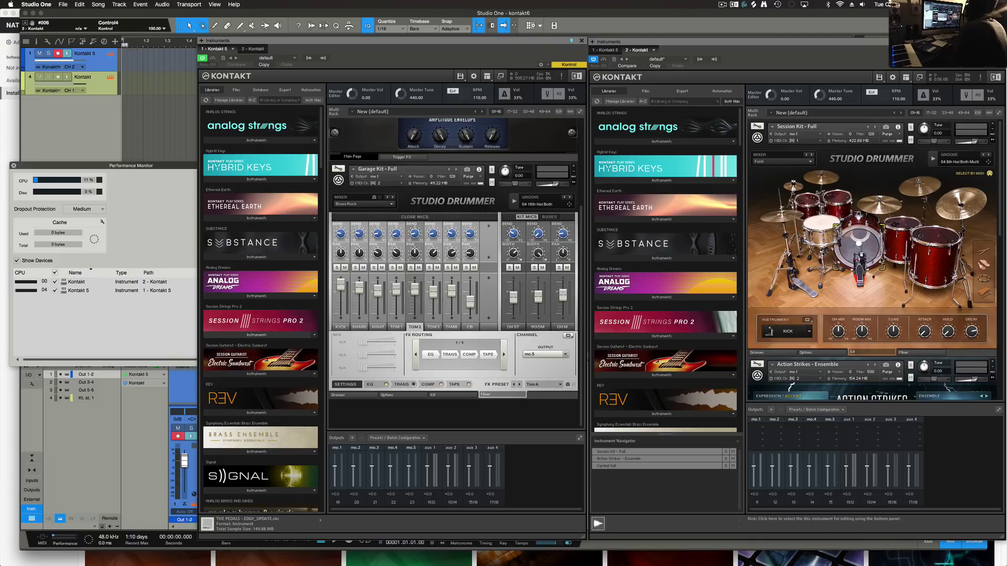
scroll(882, 260, down, 10)
scroll(882, 260, down, 5)
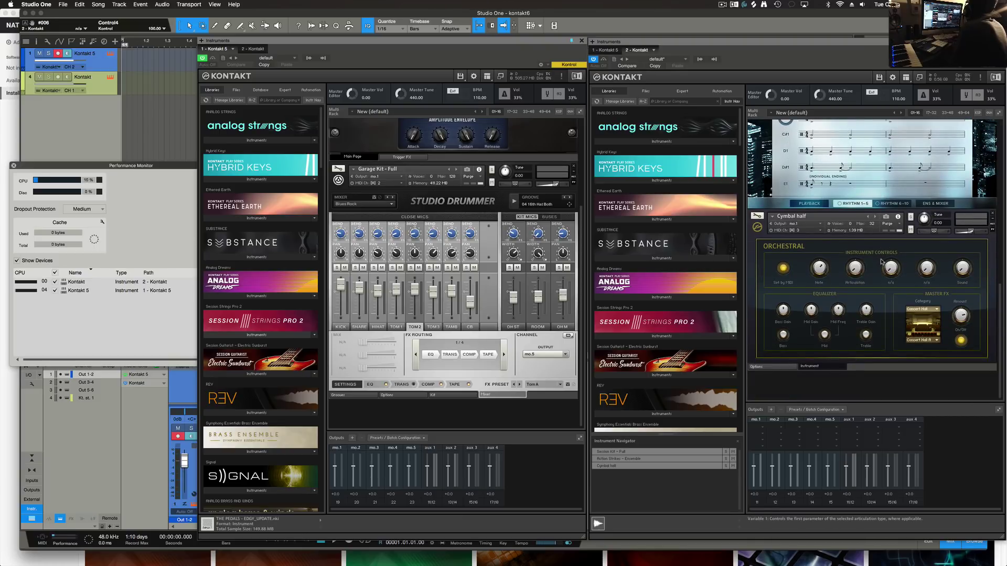
scroll(871, 323, up, 15)
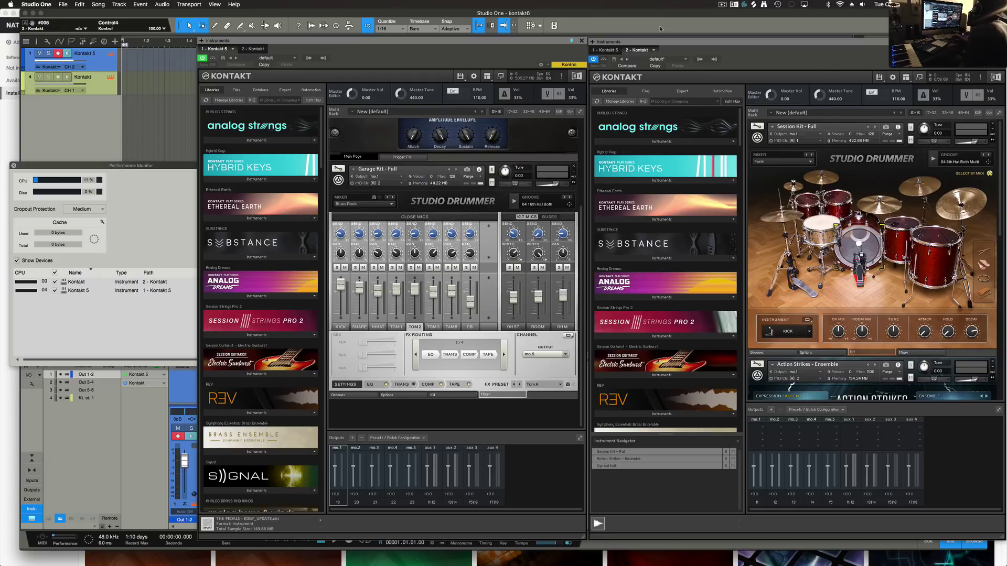
- Activate unassigned outputs 1 through 5 on the second Kontakt
click(700, 60)
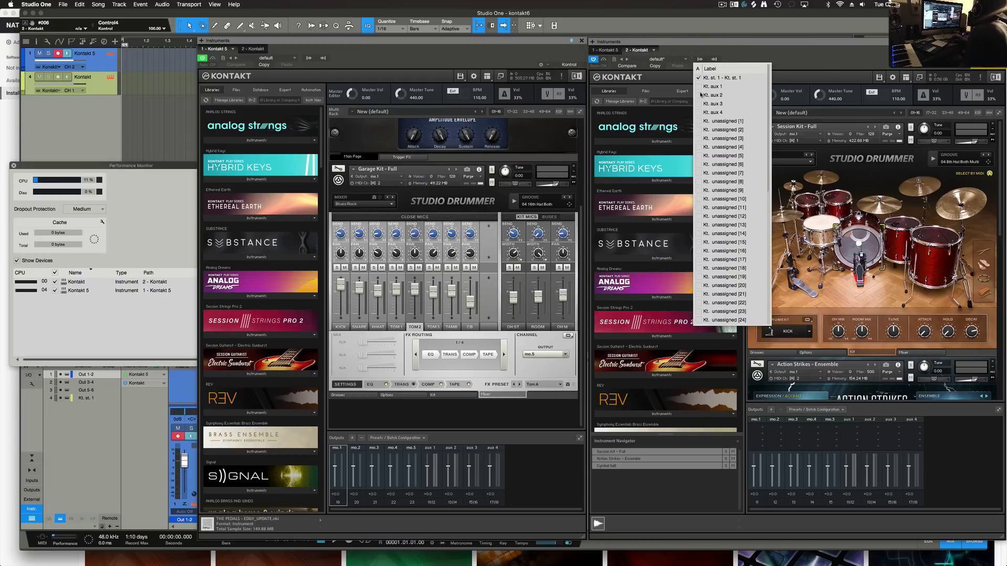
click(698, 122)
click(698, 130)
click(697, 138)
click(698, 147)
click(698, 155)
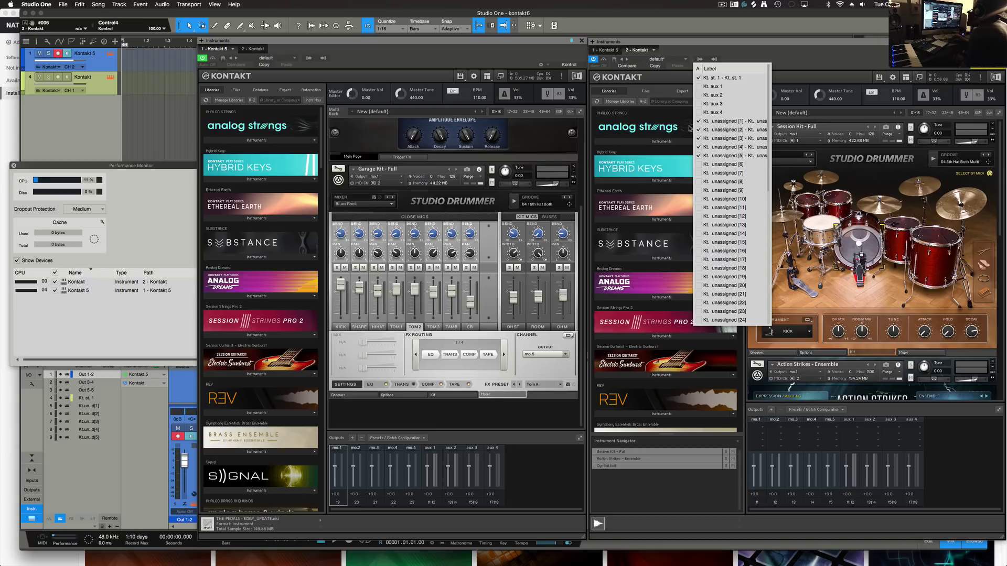
click(310, 58)
- Check the first Kontakt's active outputs and review the second Kontakt's output list again
click(309, 58)
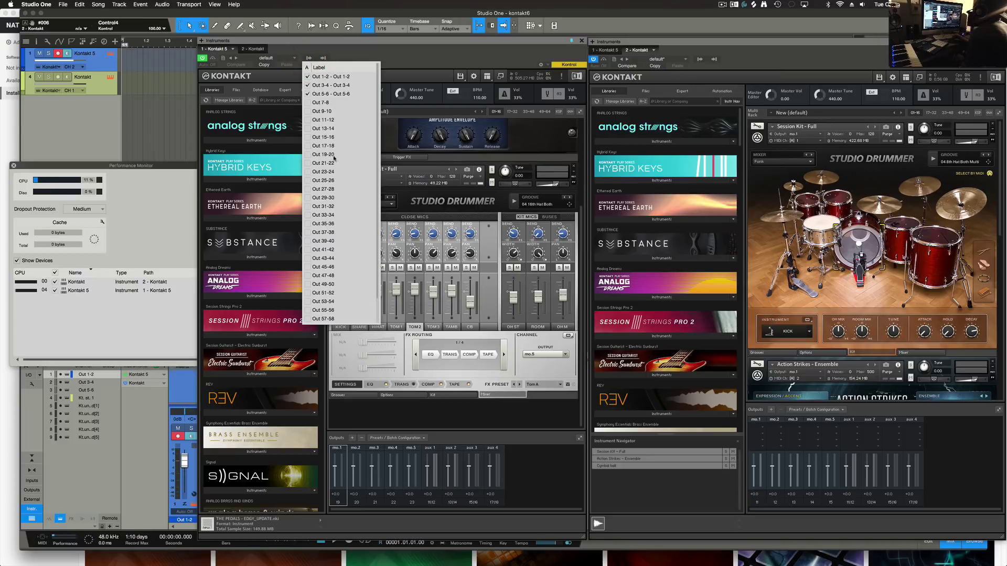
click(701, 60)
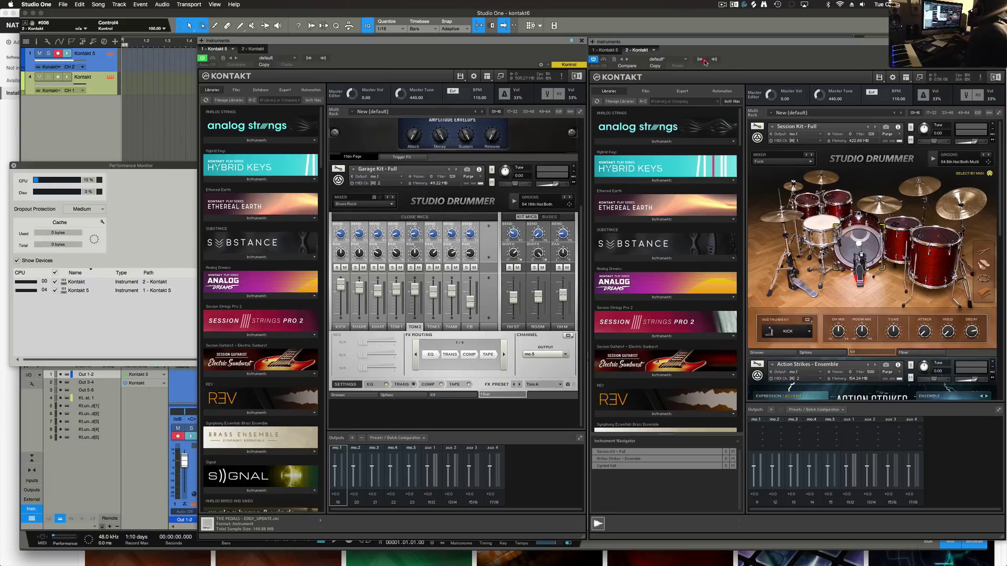
click(700, 60)
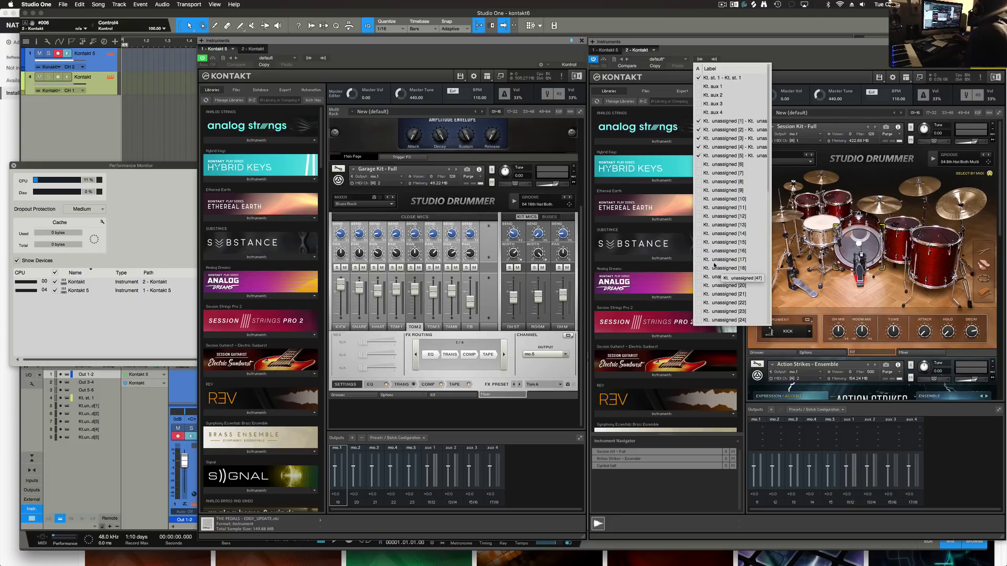
click(785, 60)
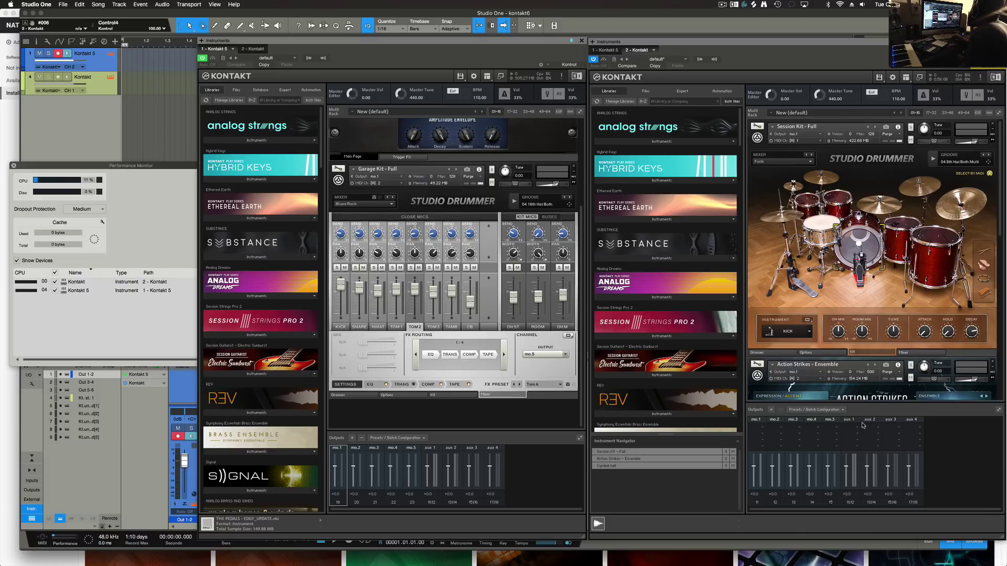
- Switch Studio Drummer to its mixer view and send the kick channel to mo.1
click(908, 353)
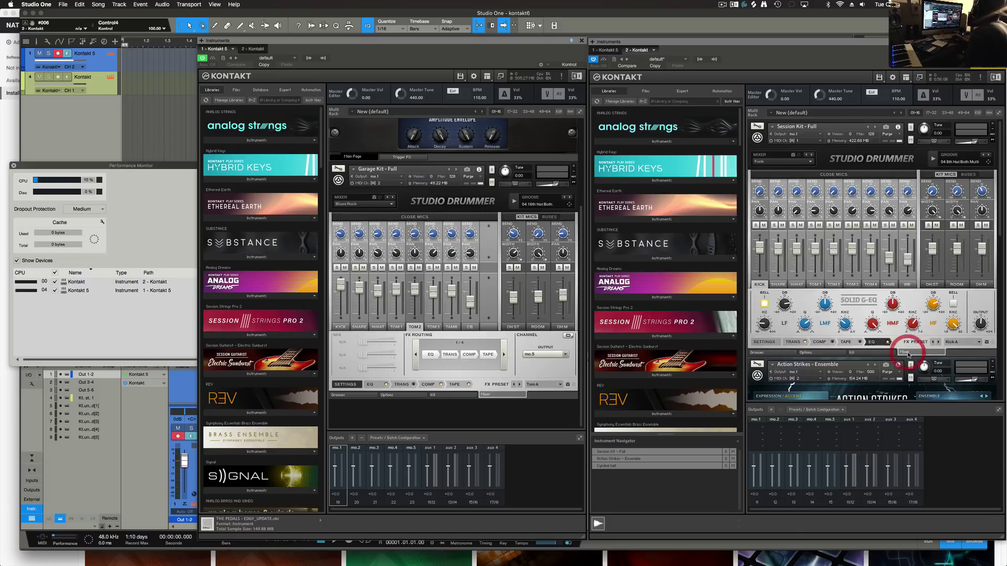
click(764, 342)
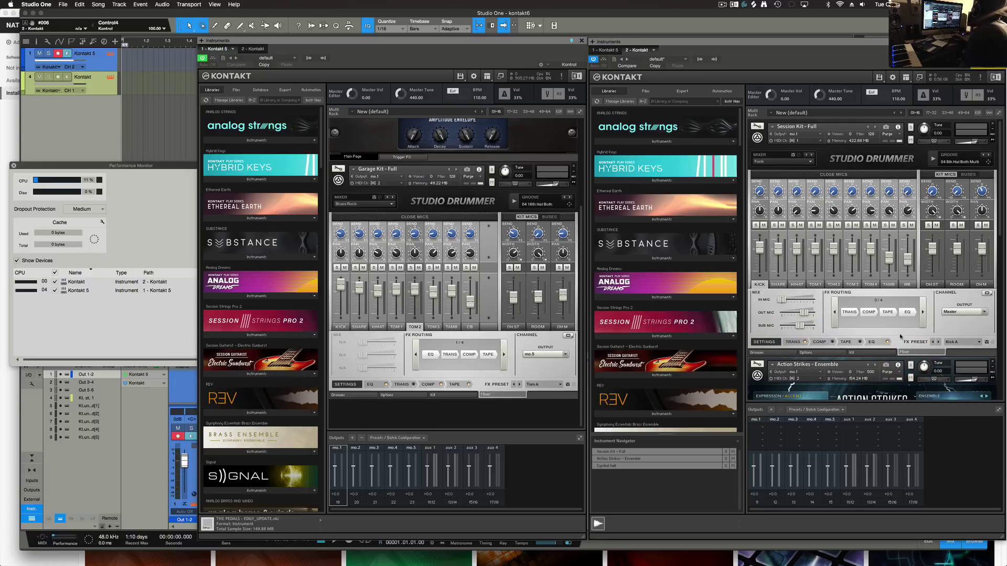
click(972, 313)
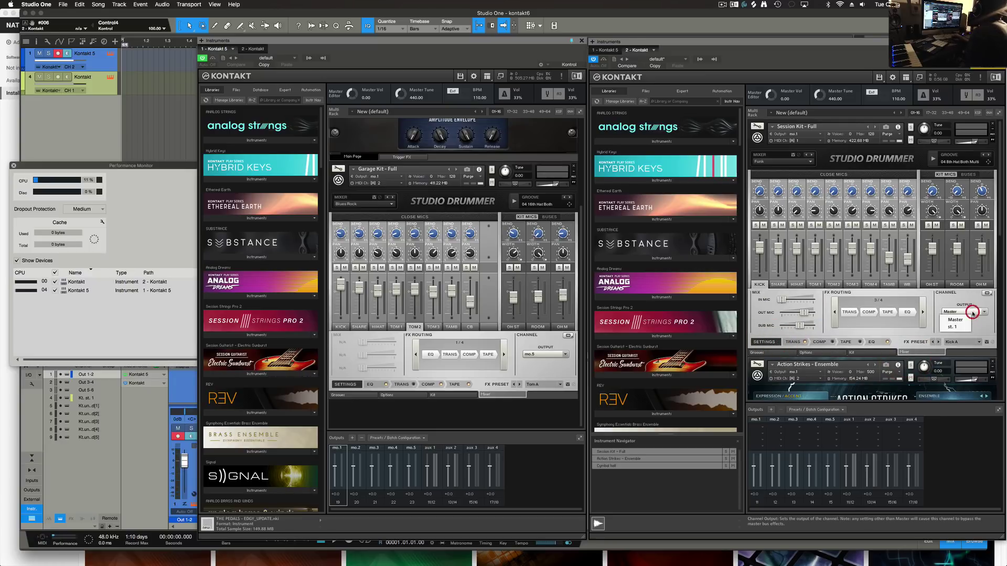
click(979, 80)
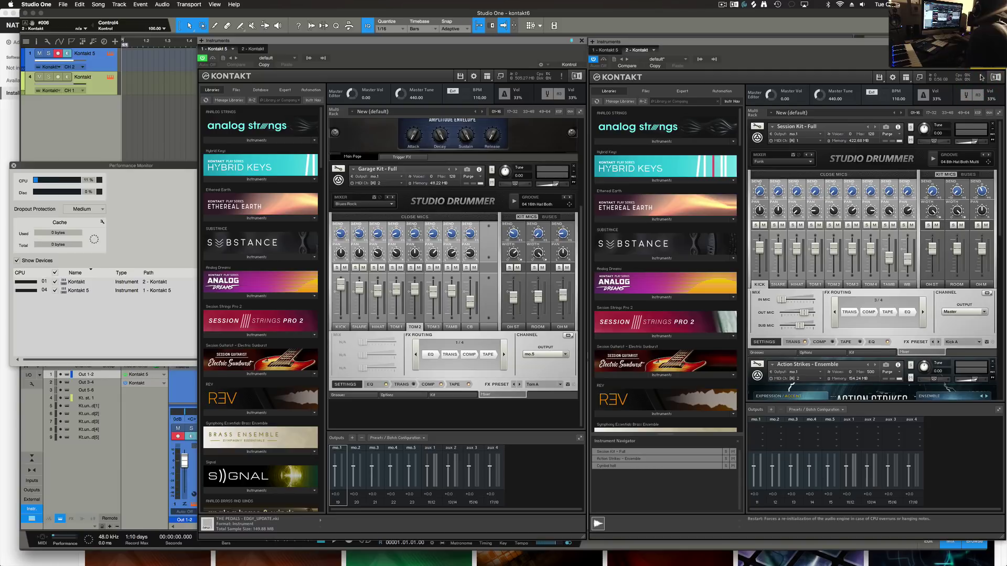
click(957, 312)
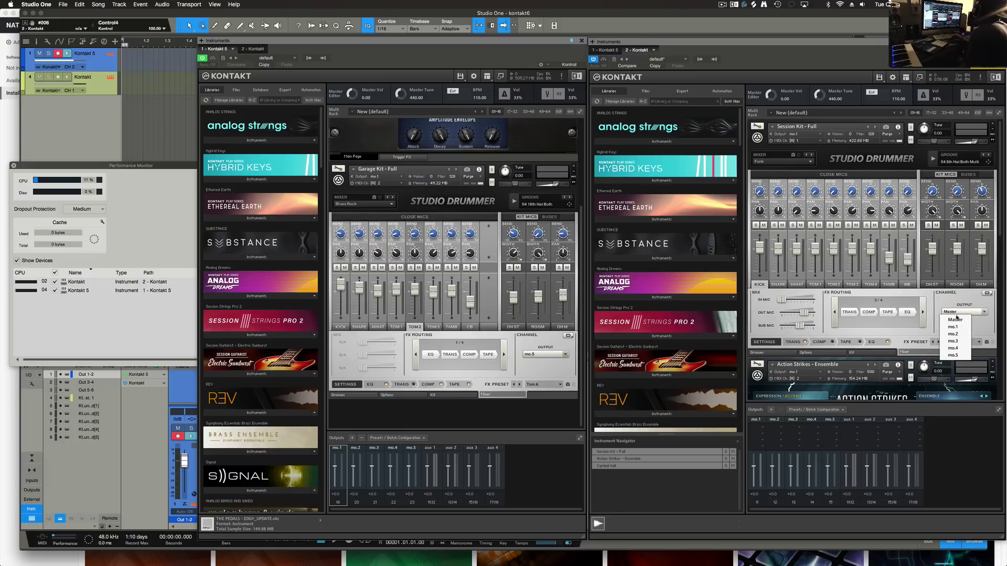
click(953, 328)
- Send the SNARE channel to mo.2 and the HIHAT channel to mo.3
click(779, 285)
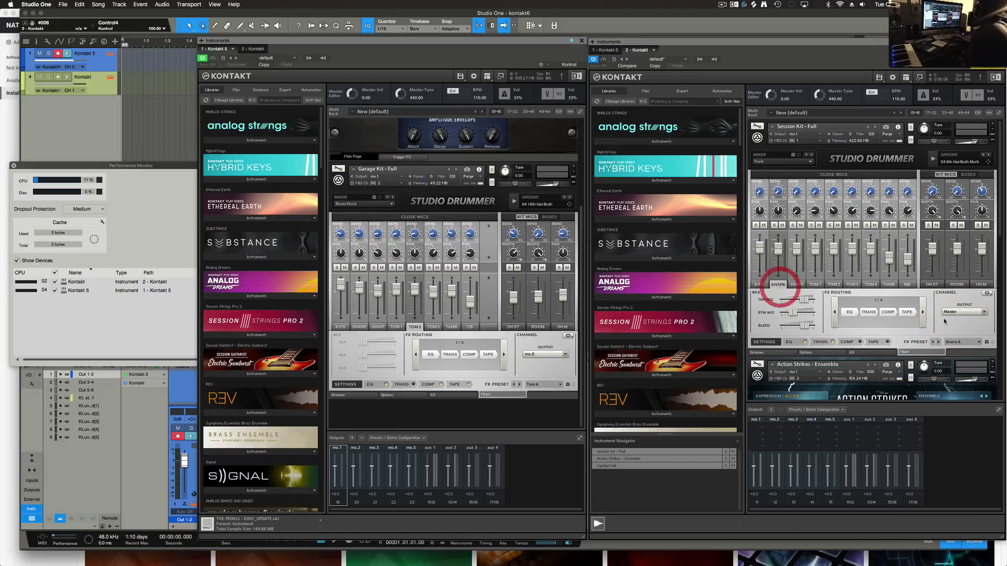
click(963, 311)
click(953, 337)
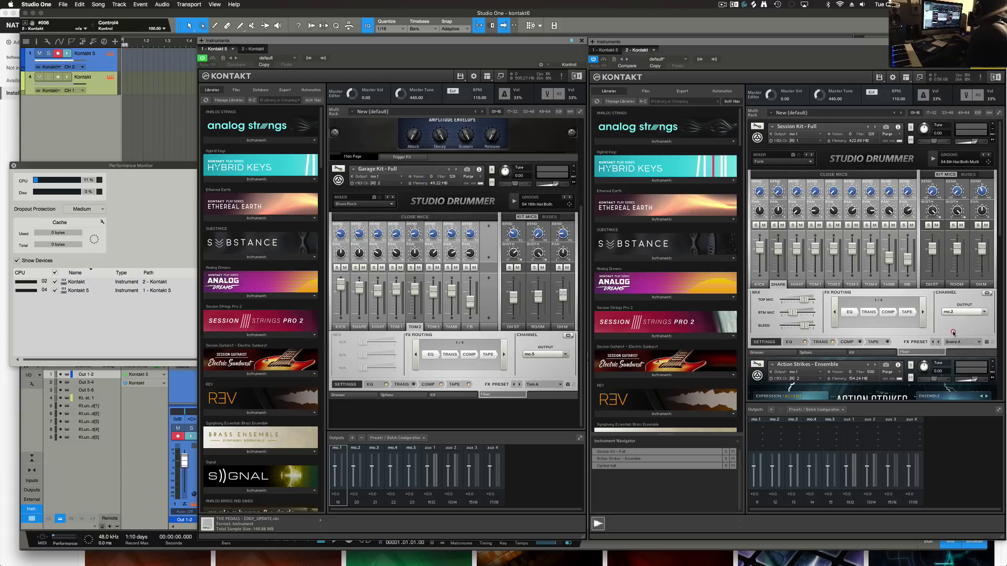
click(797, 284)
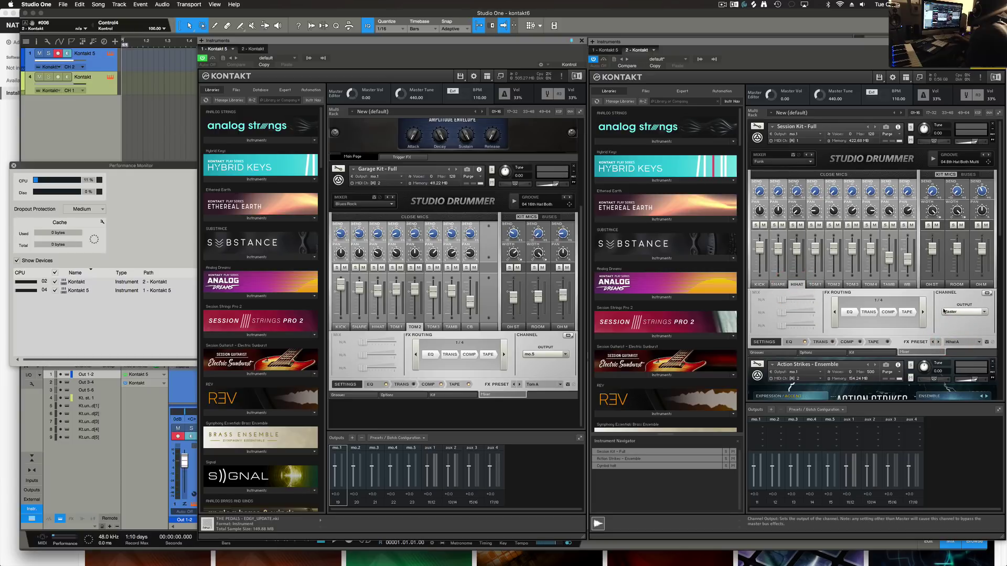
click(962, 312)
click(959, 342)
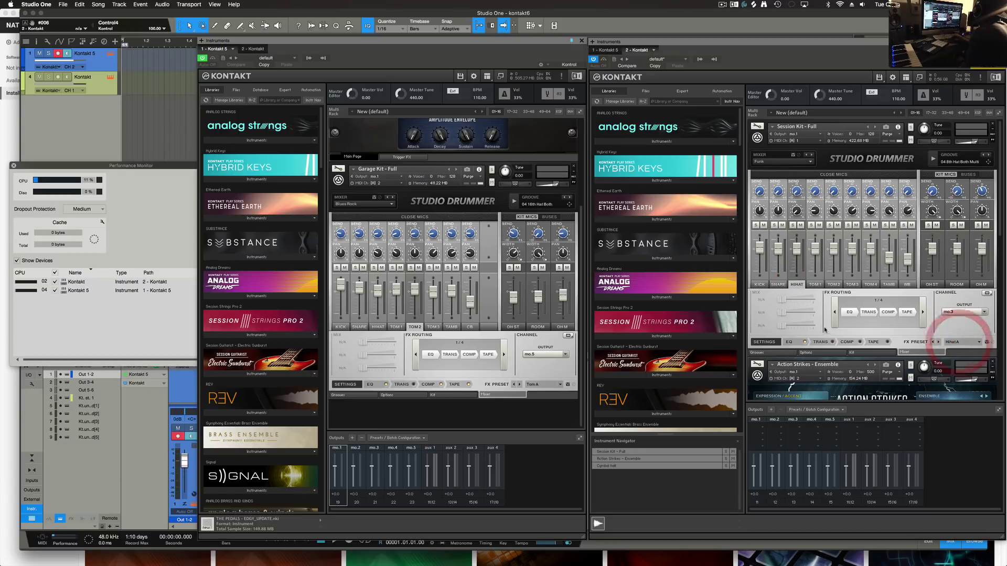
- Send TOM 1 to mo.4 and TOM 2 to mo.5, then select track 4
click(815, 284)
click(961, 311)
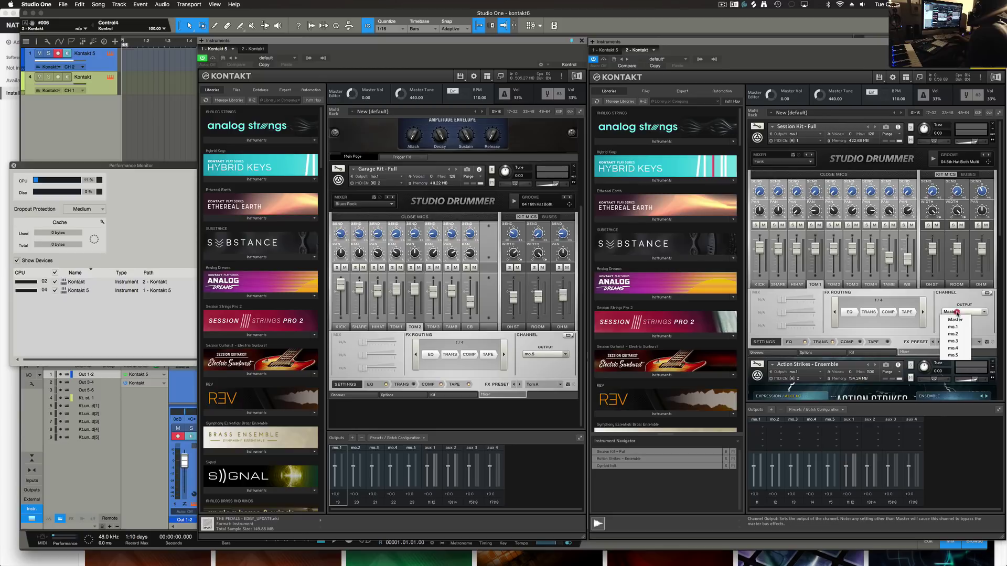
click(956, 348)
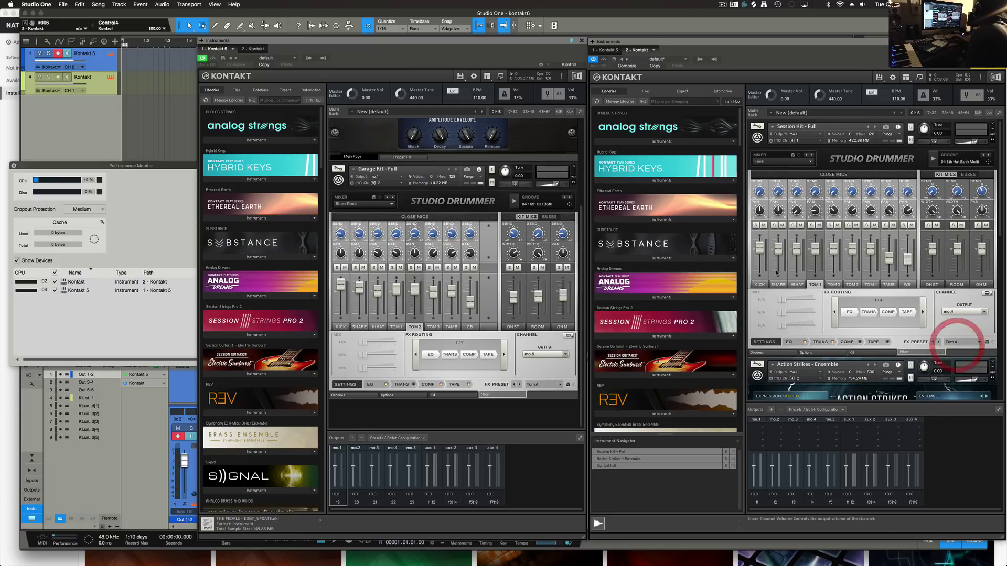
click(838, 286)
click(960, 312)
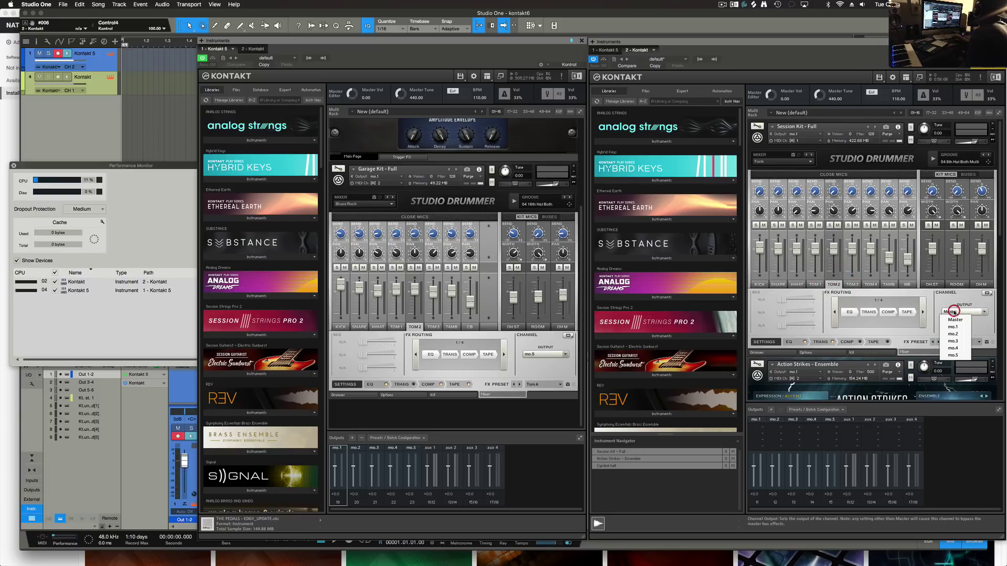
click(953, 355)
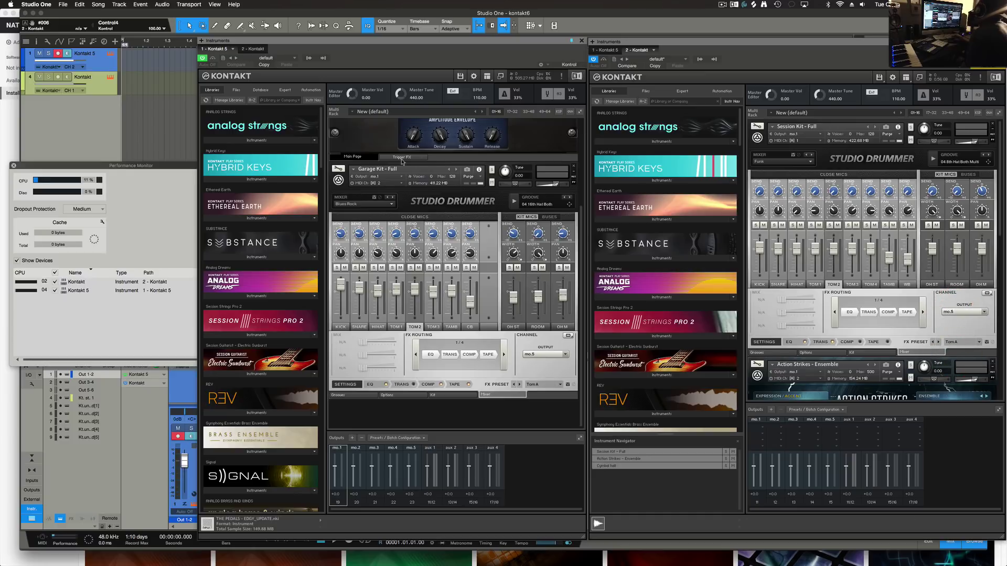
click(106, 89)
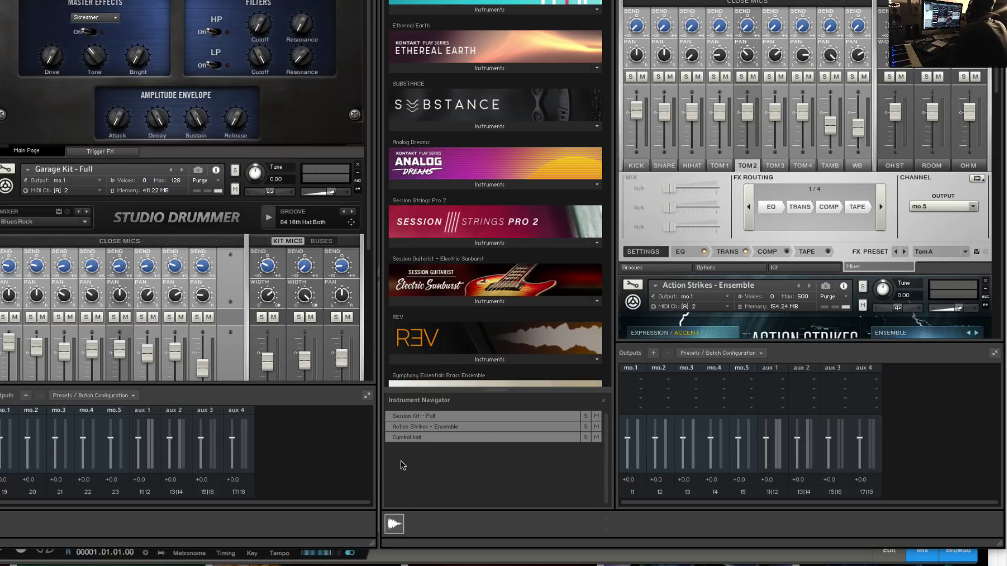
- Open the mo.1 insert slot's effect menu and browse to Filters > LowPass
click(639, 380)
mouse_move(646, 408)
mouse_move(707, 408)
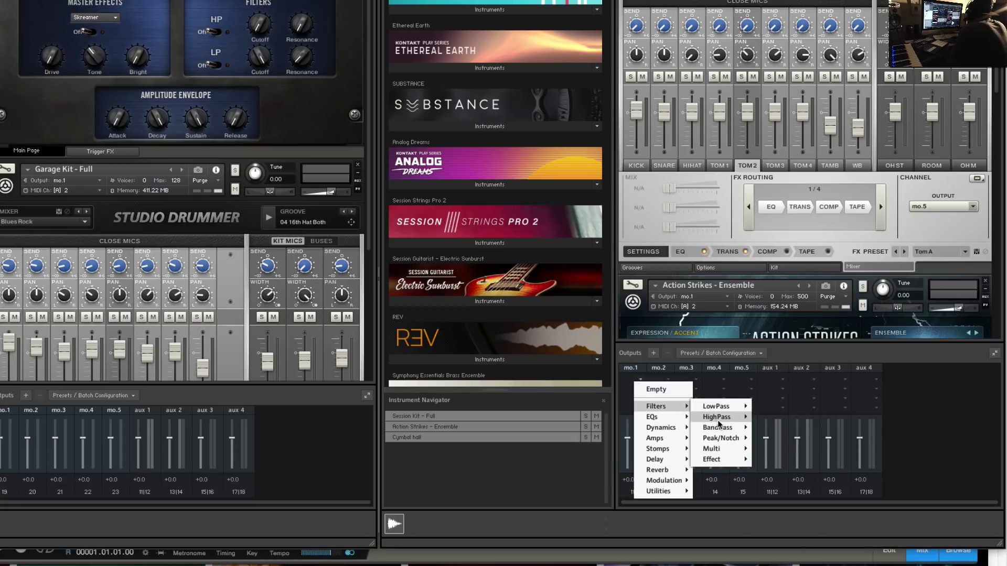
- Insert a Dynamics > Compressor on the mo.1 output and bring up its settings
mouse_move(665, 426)
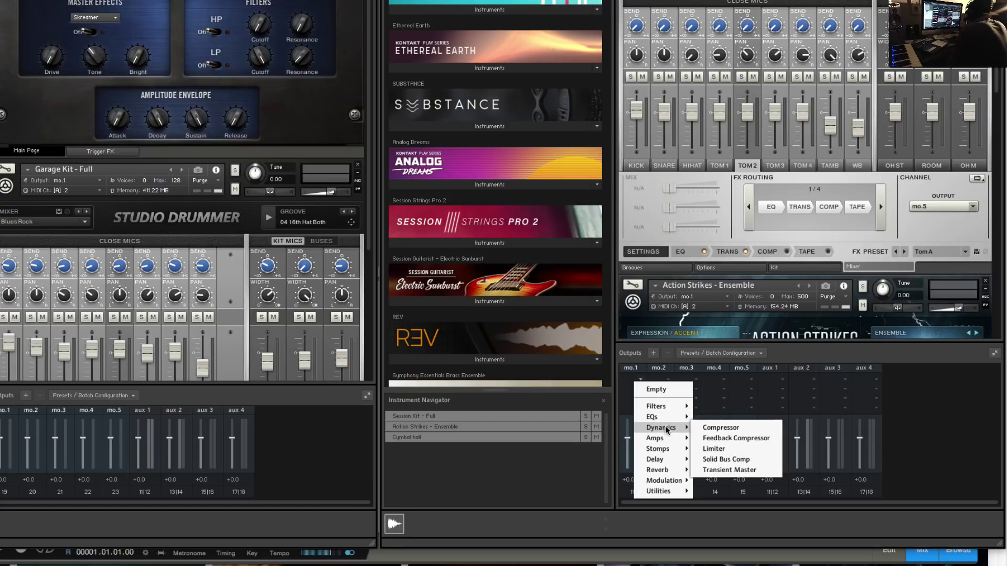
click(751, 427)
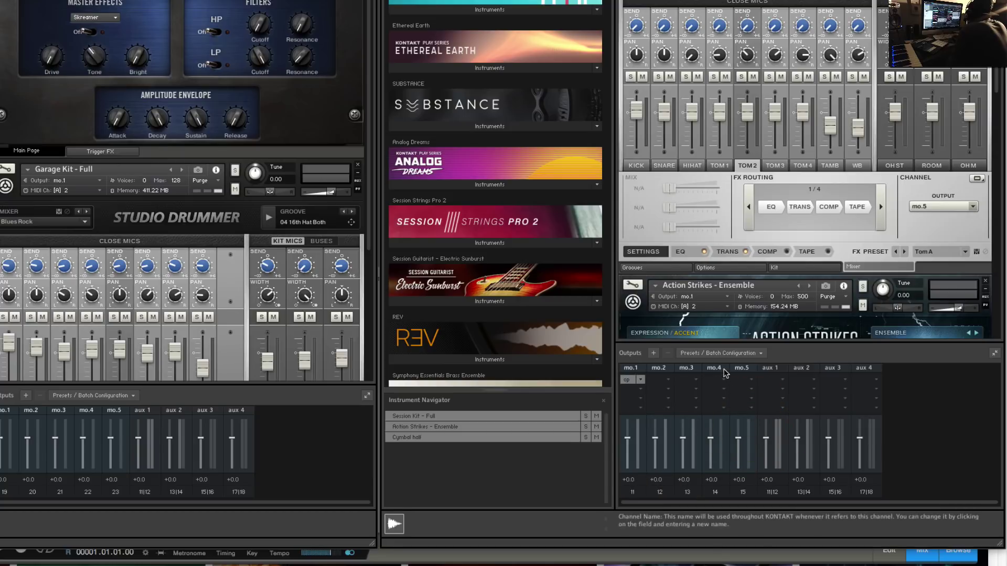
click(626, 379)
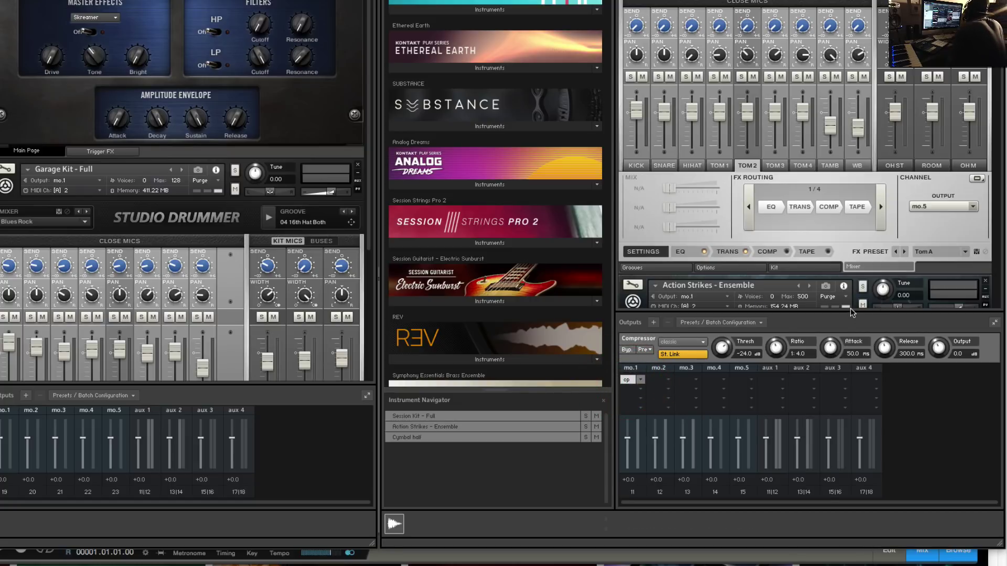
click(995, 322)
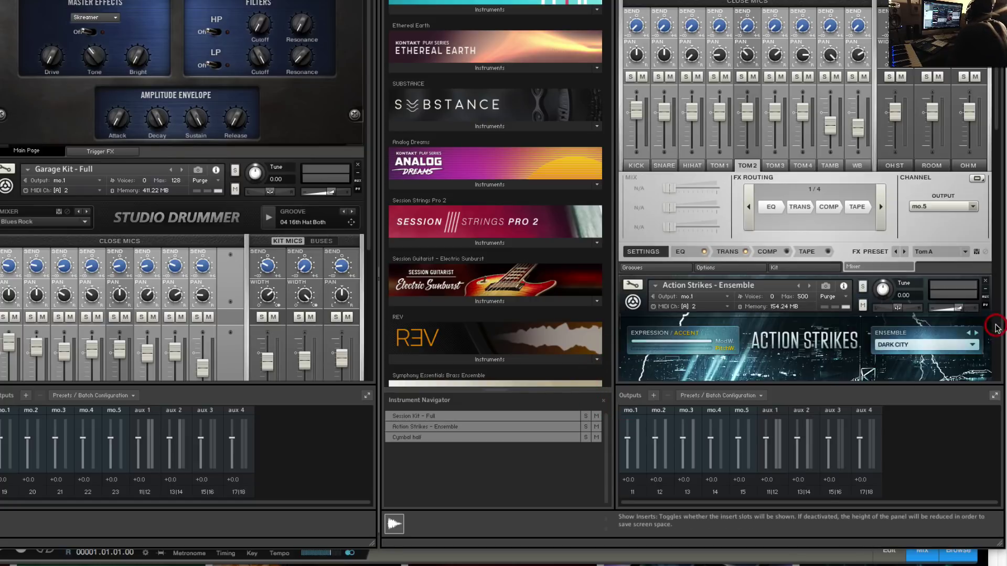
click(994, 395)
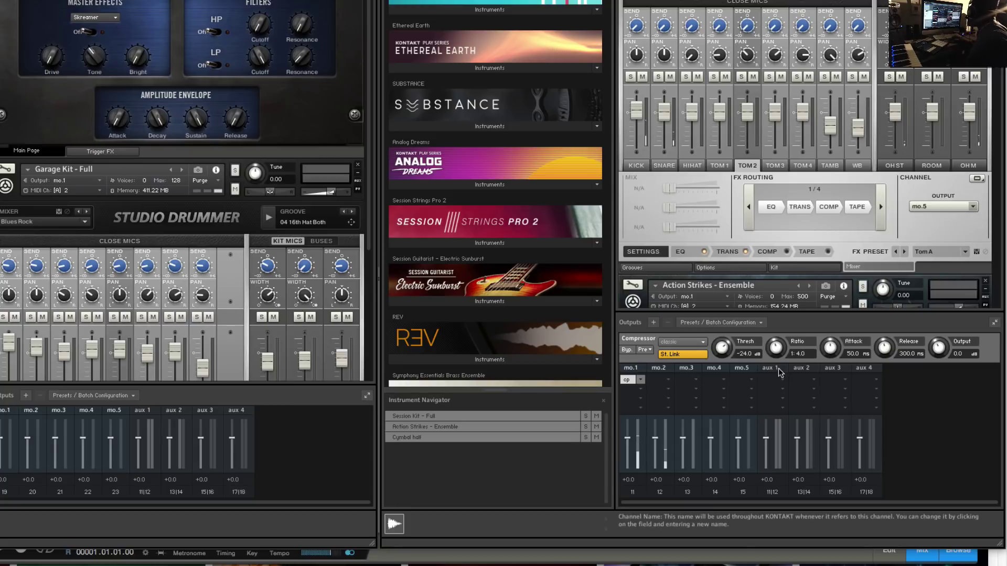
- Set the Compressor's threshold to -23.4 dB and attack to 36.6 ms
scroll(723, 346, down, 5)
drag(718, 375, 772, 329)
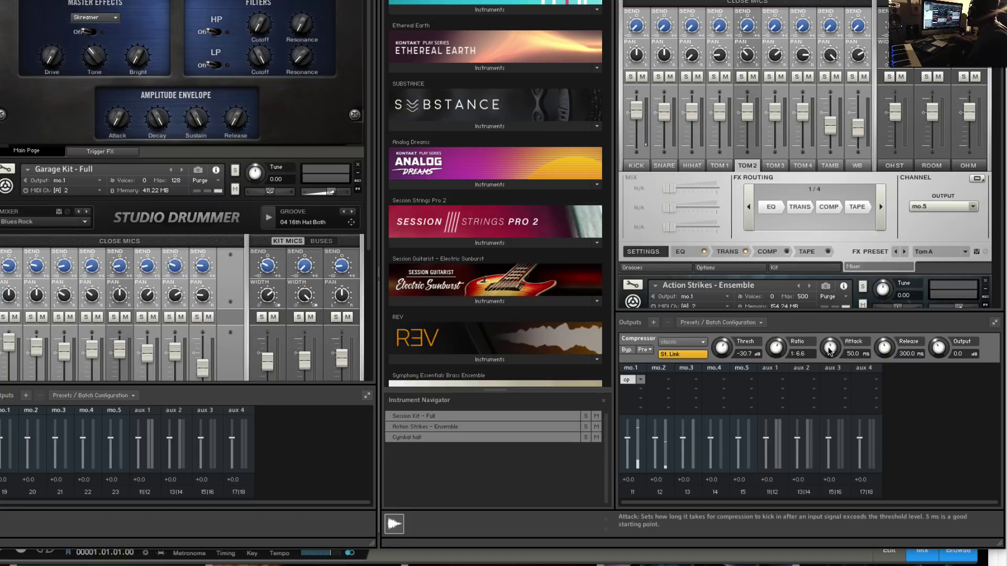
drag(830, 350, 800, 359)
drag(721, 351, 721, 337)
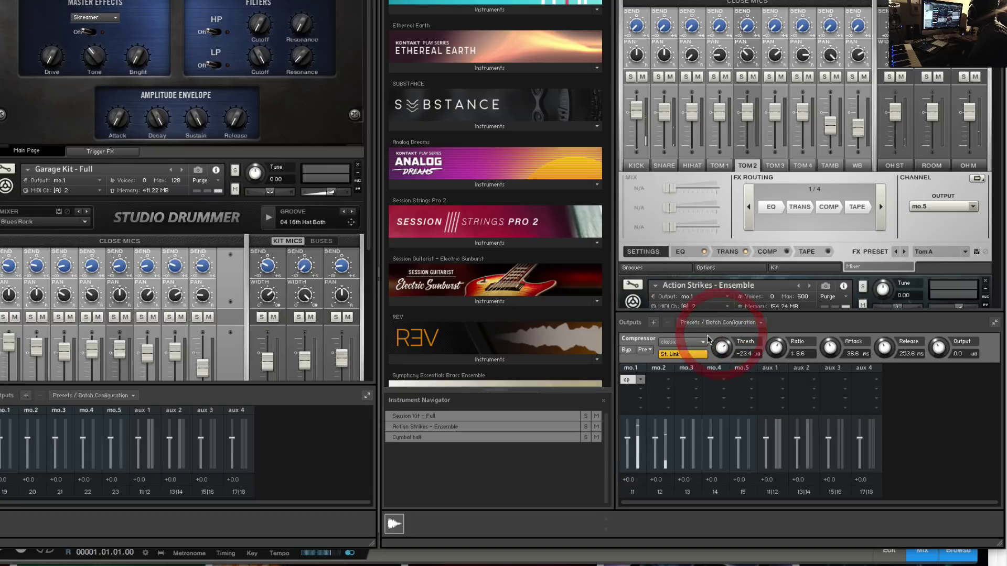
click(688, 343)
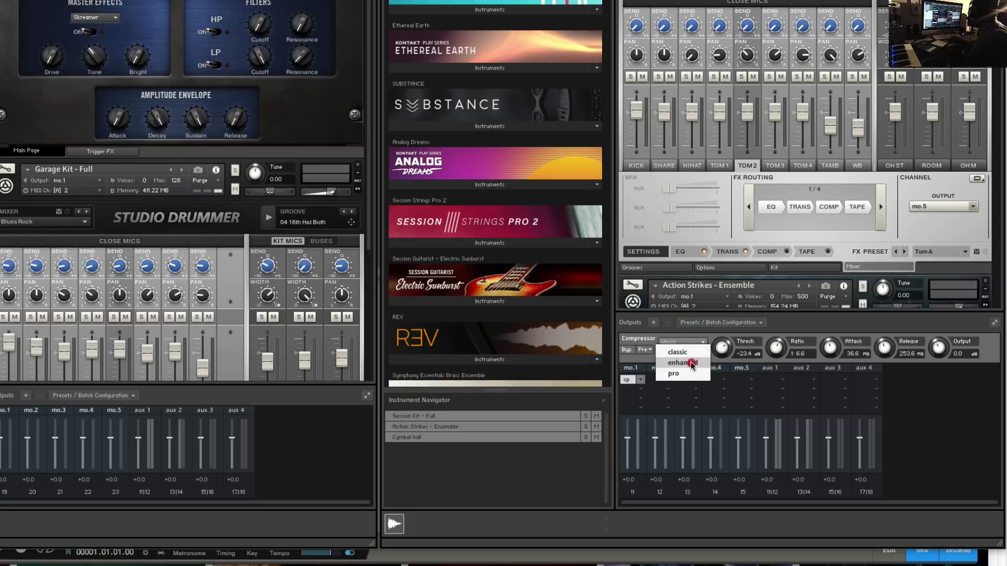
click(685, 363)
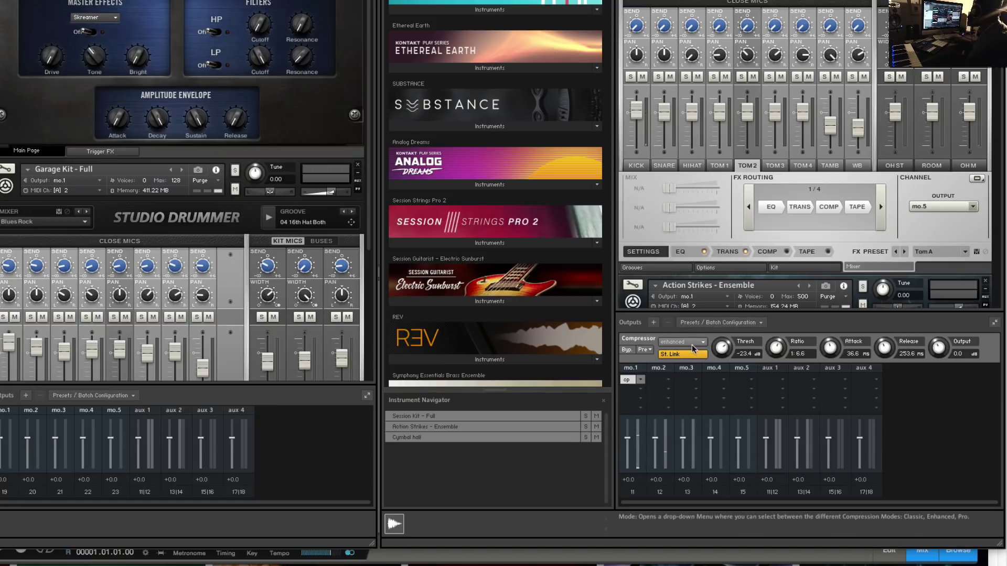
click(692, 343)
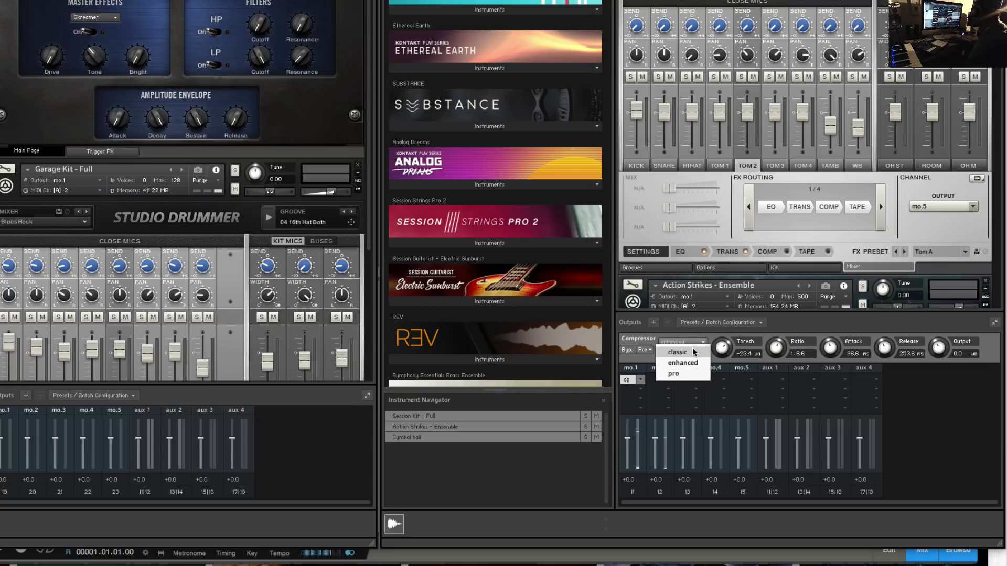
click(695, 351)
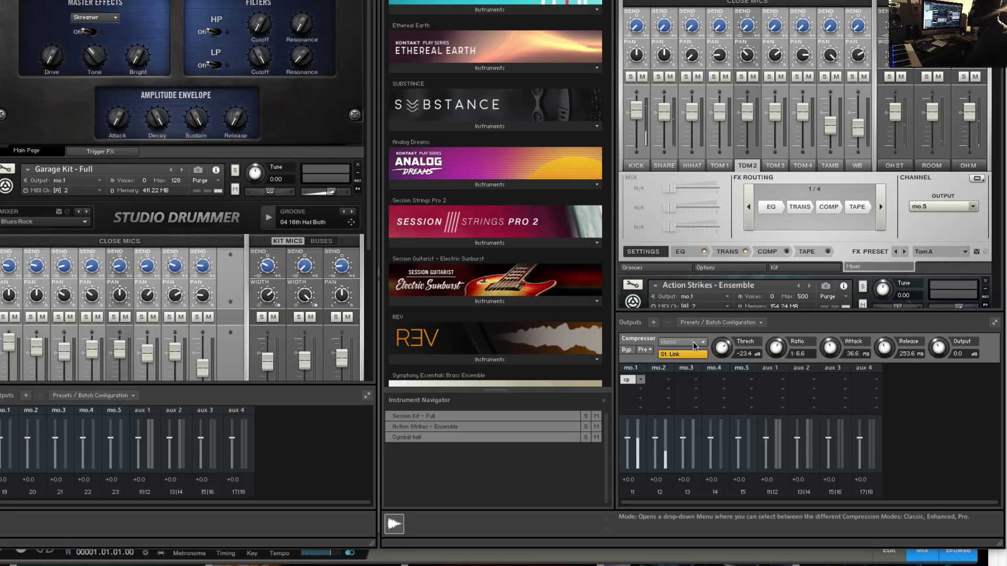
click(693, 341)
click(693, 361)
click(686, 344)
click(690, 374)
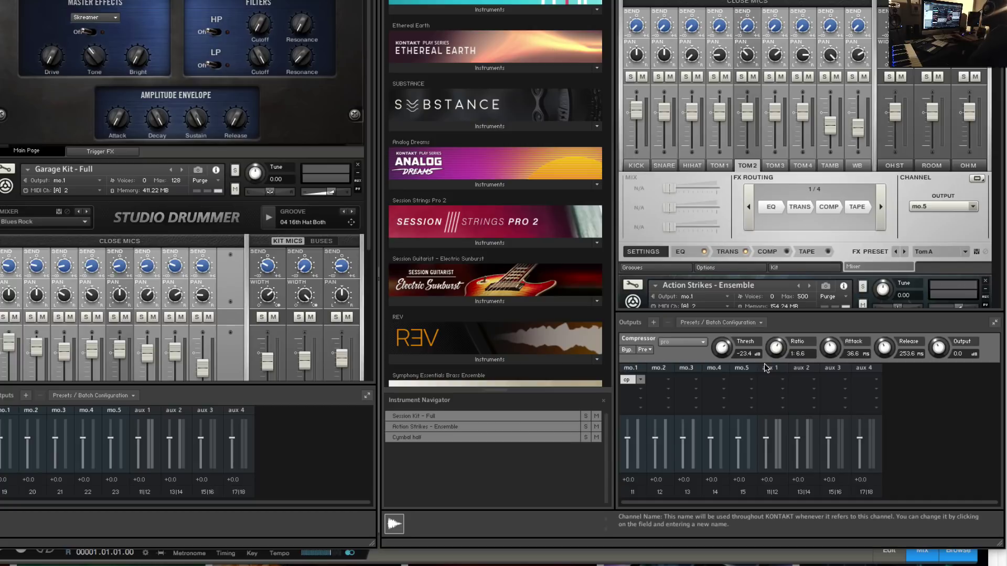
click(703, 344)
click(697, 350)
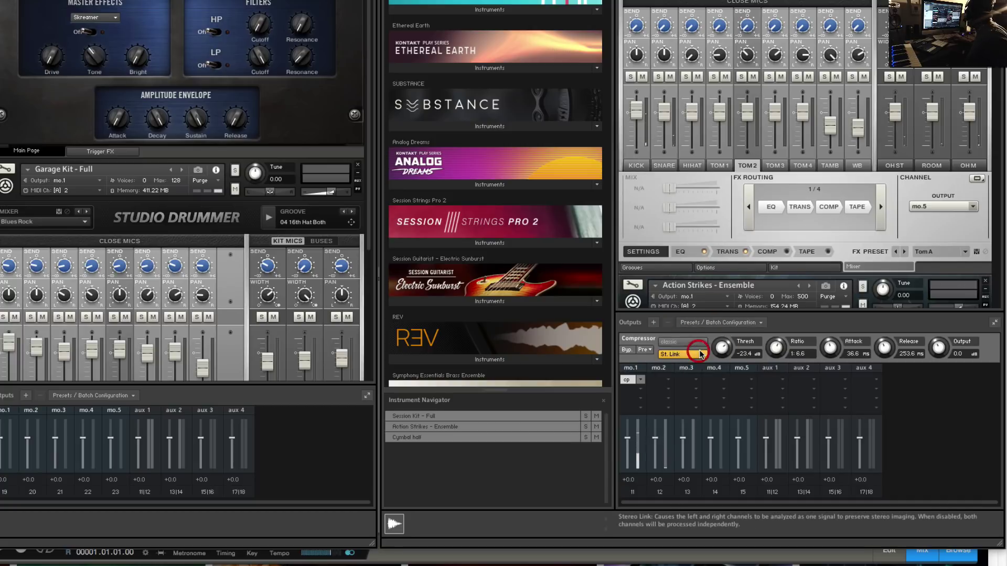
click(697, 344)
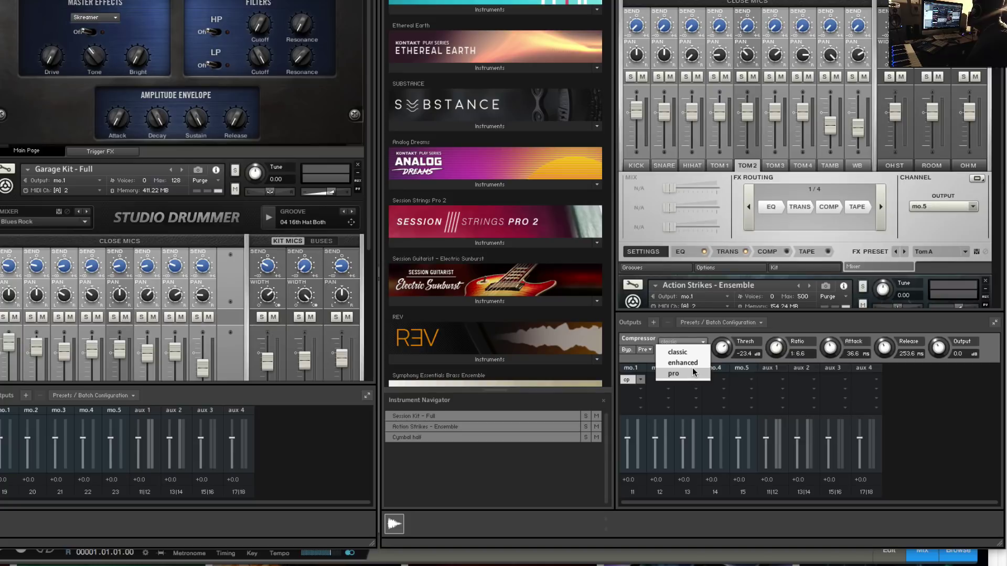
- Browse the compressor's preset list without loading a preset, keeping classic mode
click(695, 339)
click(645, 350)
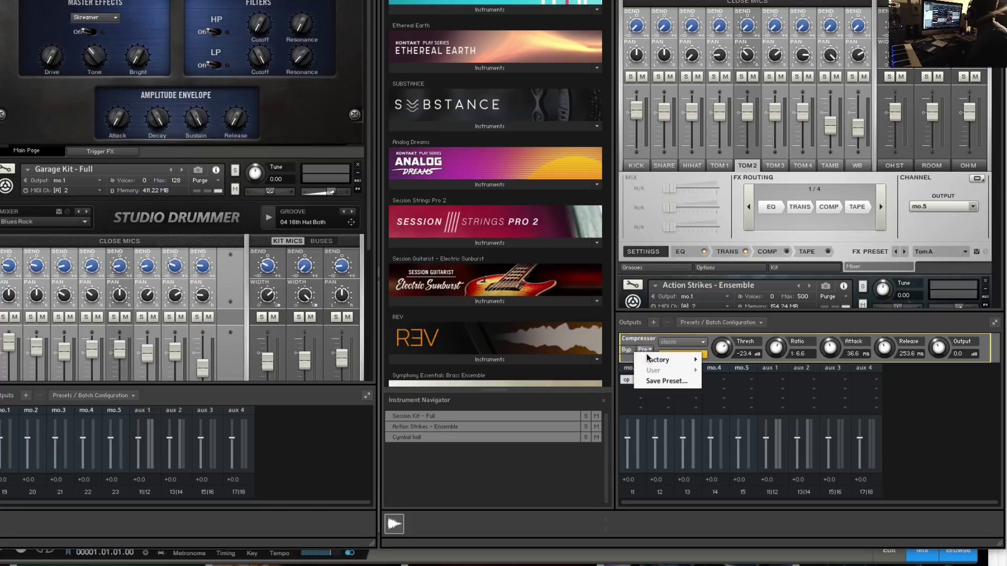
mouse_move(656, 363)
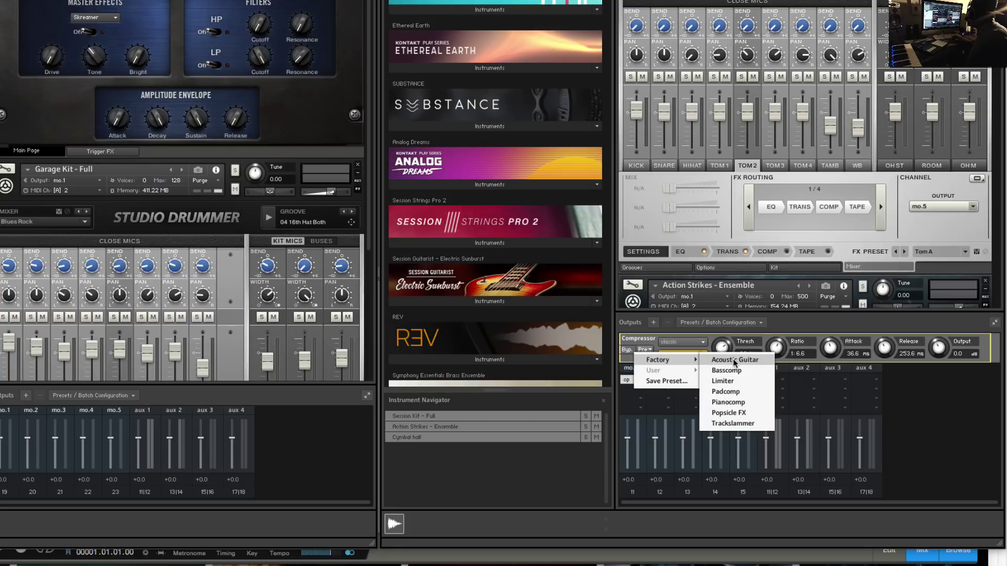
click(739, 342)
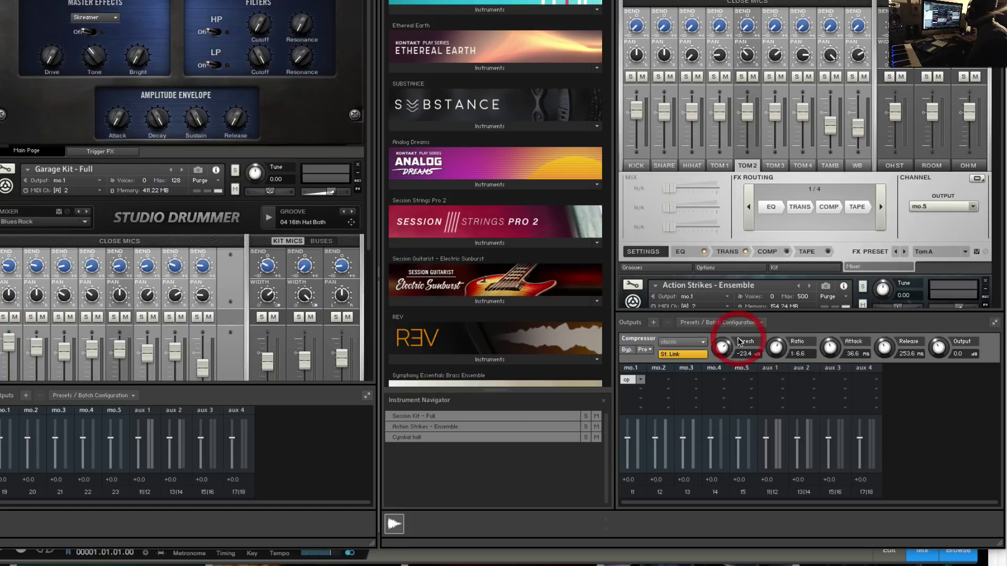
- Briefly bypass the mo.1 compressor, re-enable it, and switch it to enhanced mode
click(633, 351)
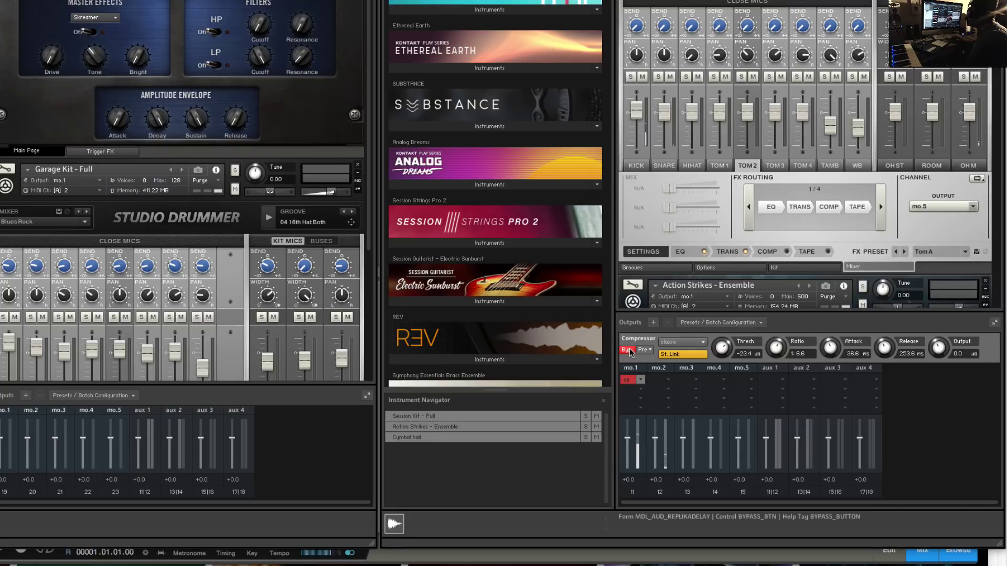
click(631, 350)
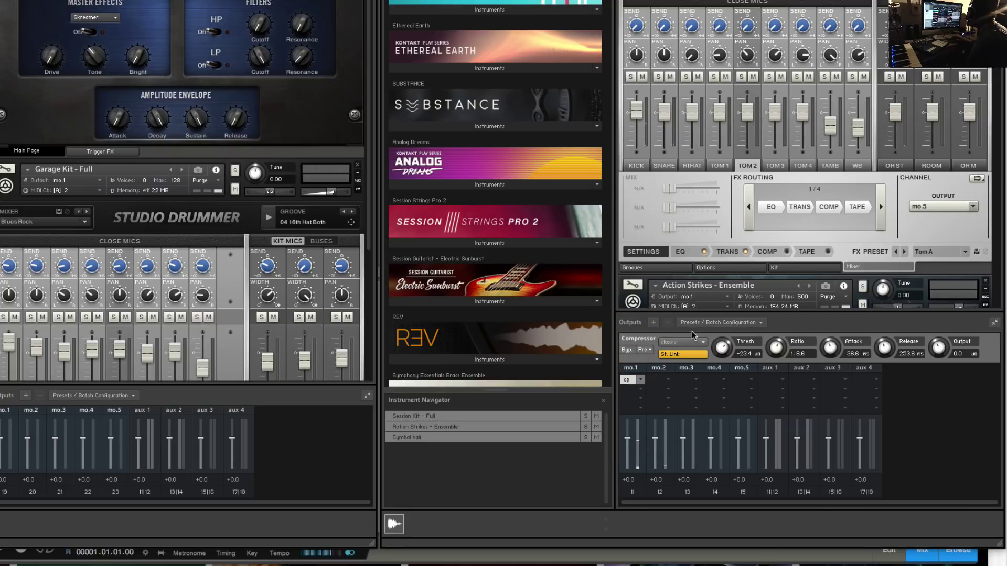
click(680, 342)
click(683, 362)
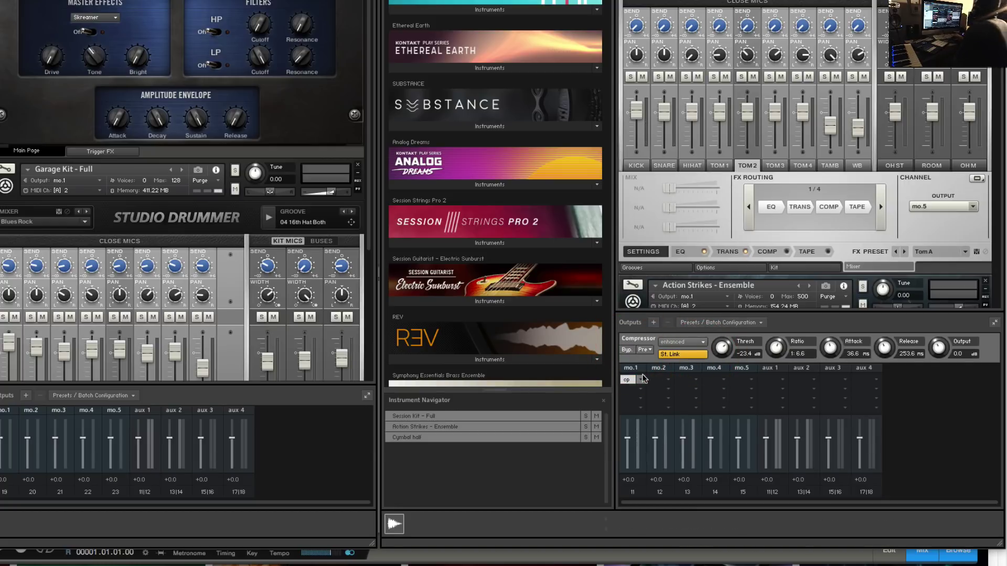
- Close the compressor editor and insert Dynamics > Transient Master in the next mo.1 slot
click(629, 389)
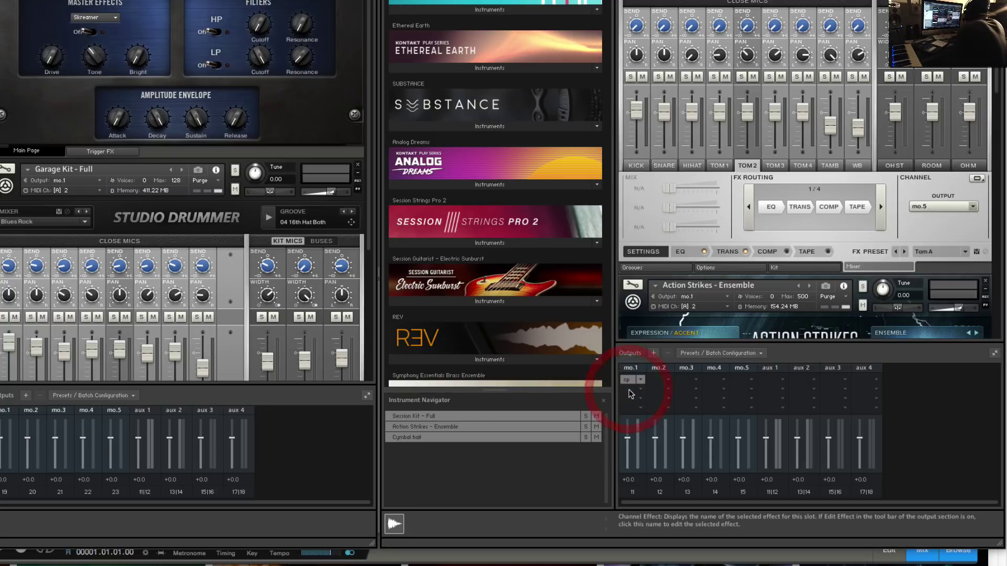
click(635, 391)
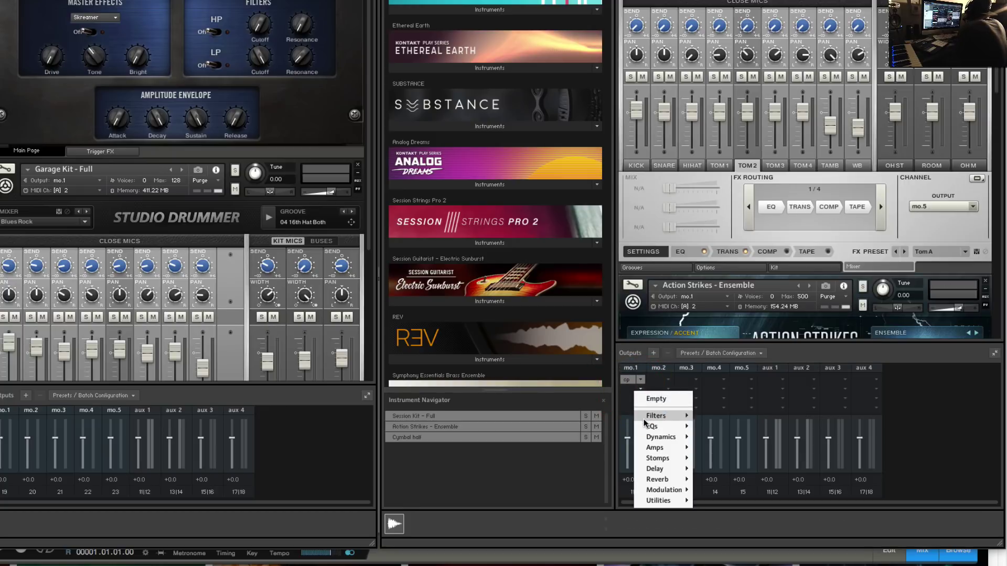
mouse_move(649, 419)
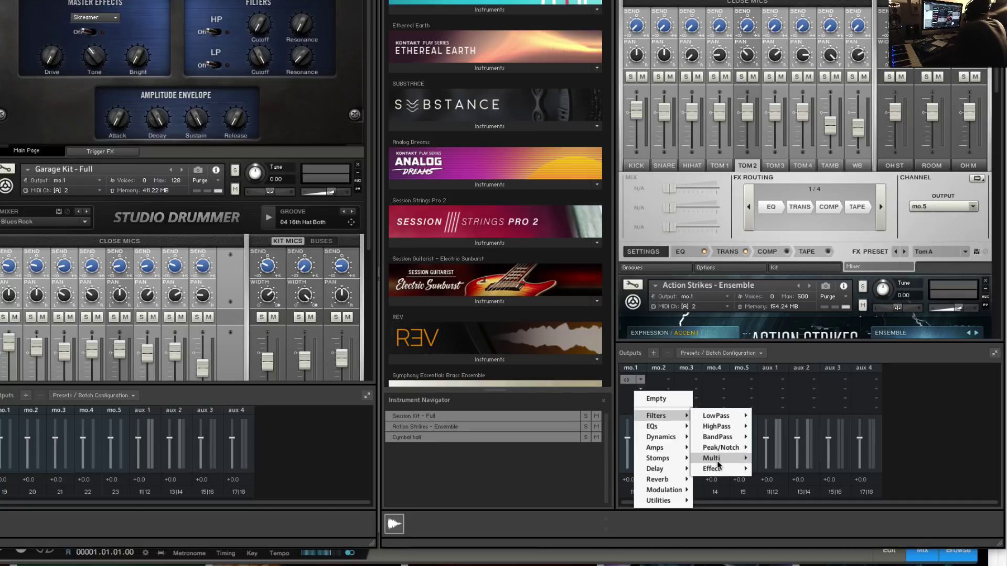
mouse_move(718, 468)
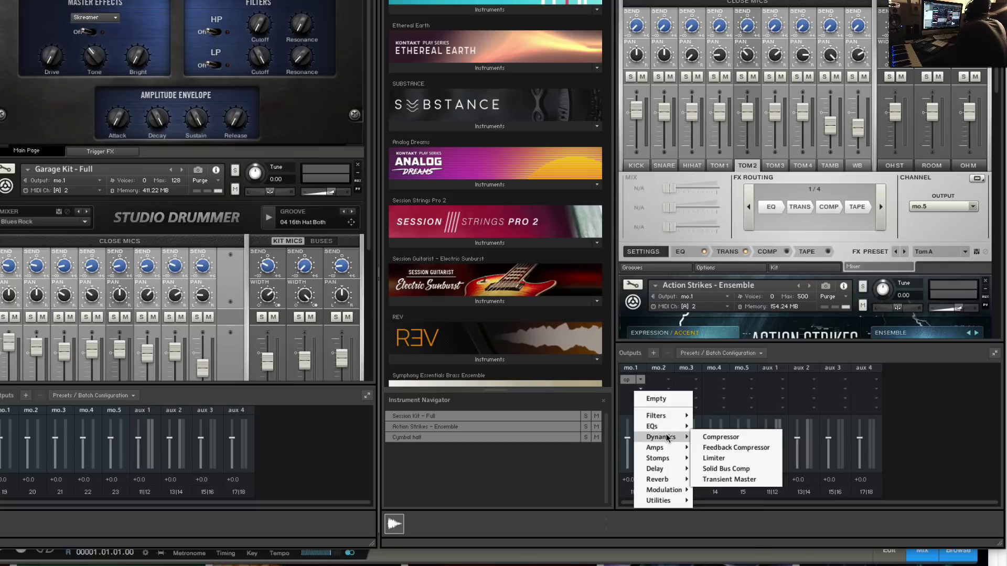
mouse_move(665, 470)
click(745, 481)
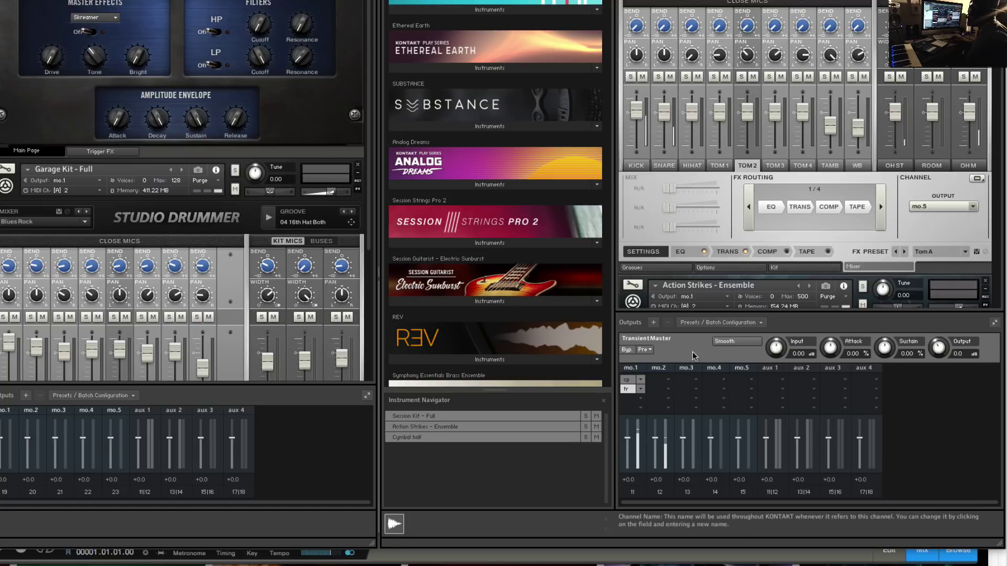
- Load the Factory Tight Drums preset into mo.1's Transient Master and turn Smooth on
click(628, 390)
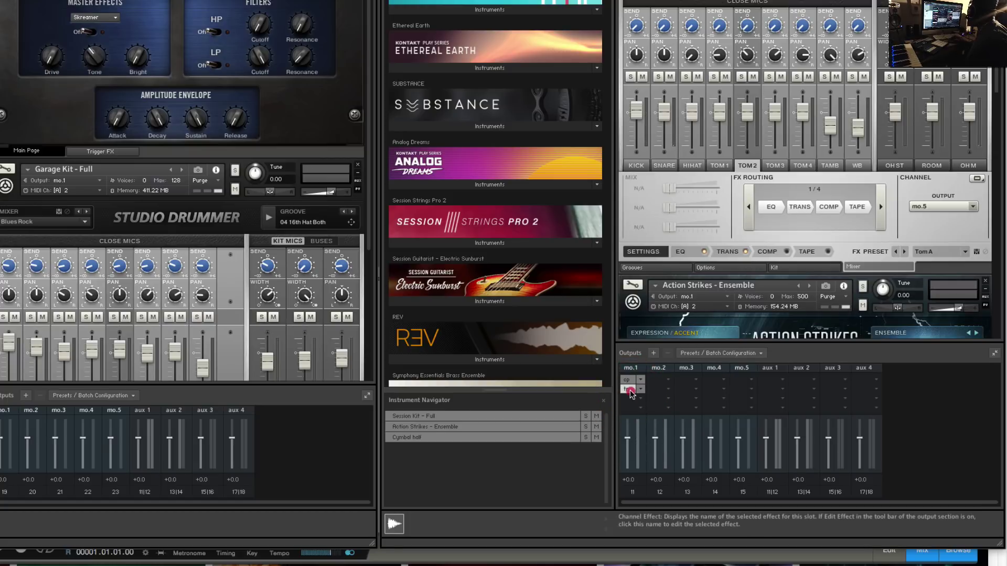
click(626, 389)
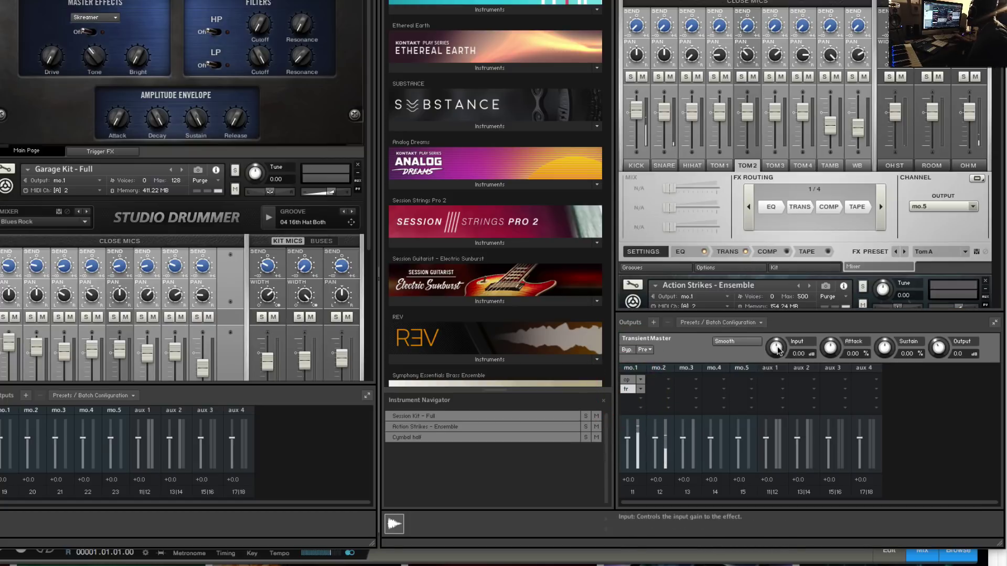
click(734, 343)
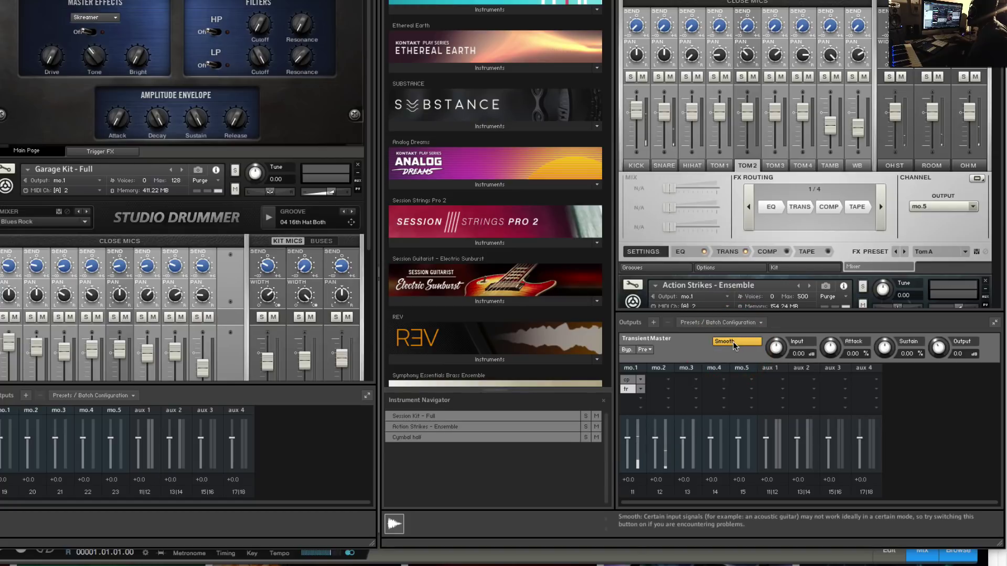
click(645, 351)
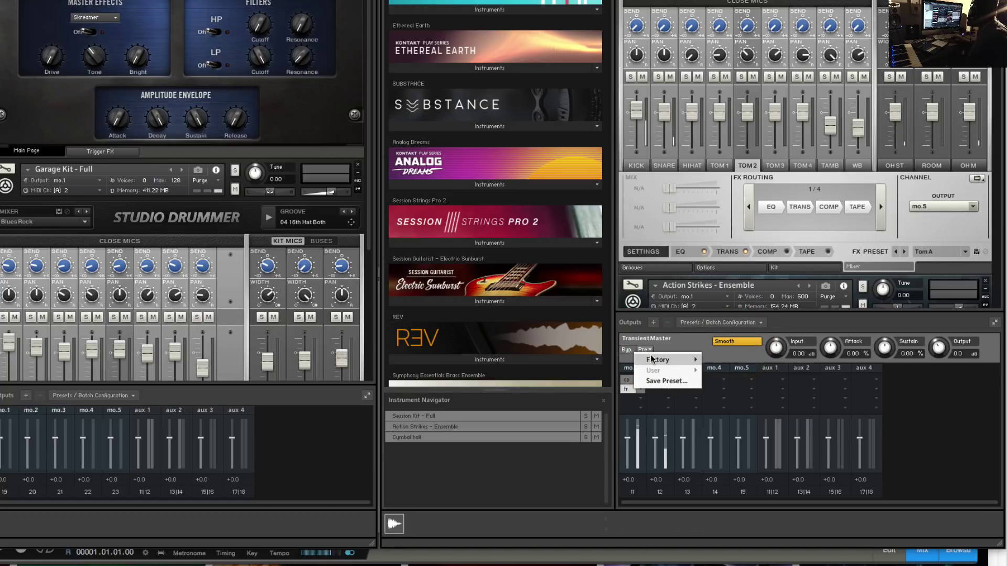
mouse_move(652, 358)
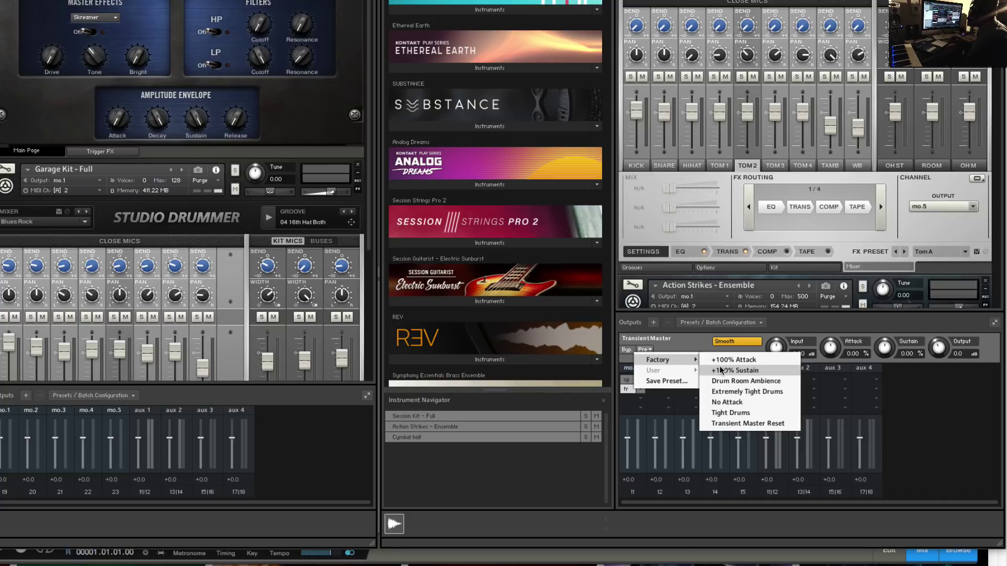
click(756, 411)
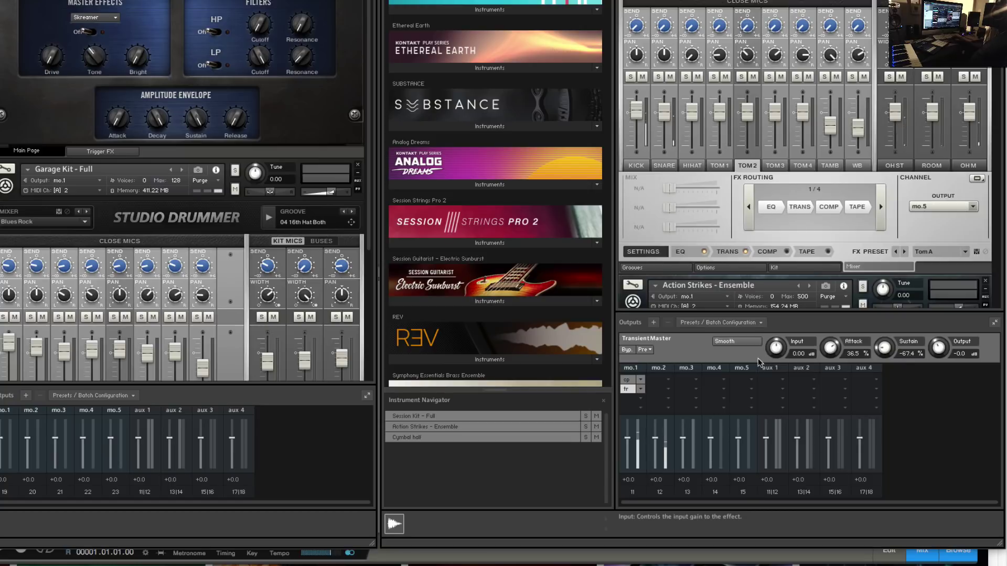
click(682, 350)
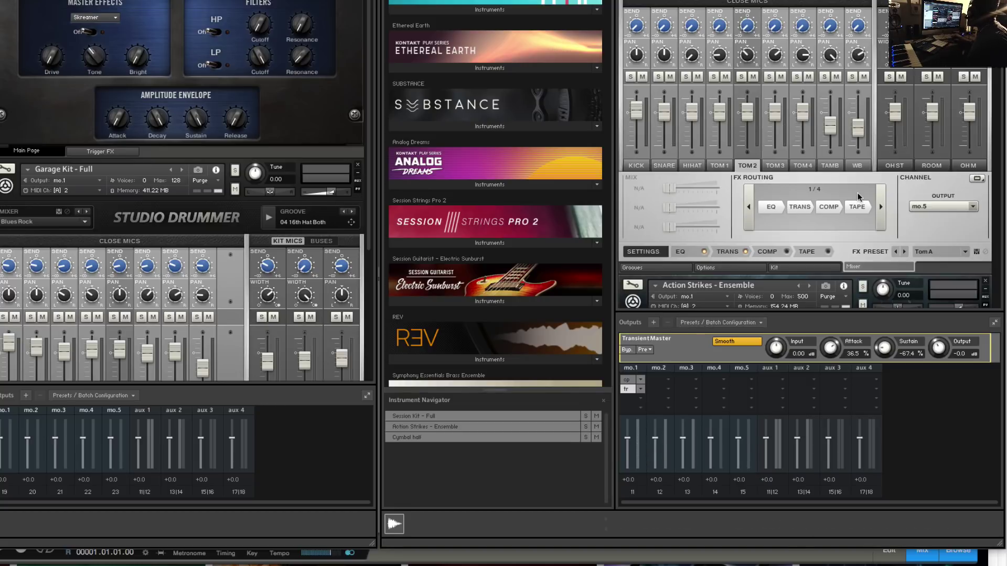
- Mute the OH ST overhead, ROOM and OH M overhead channels in the Studio Drummer mixer
click(901, 76)
click(938, 77)
click(975, 77)
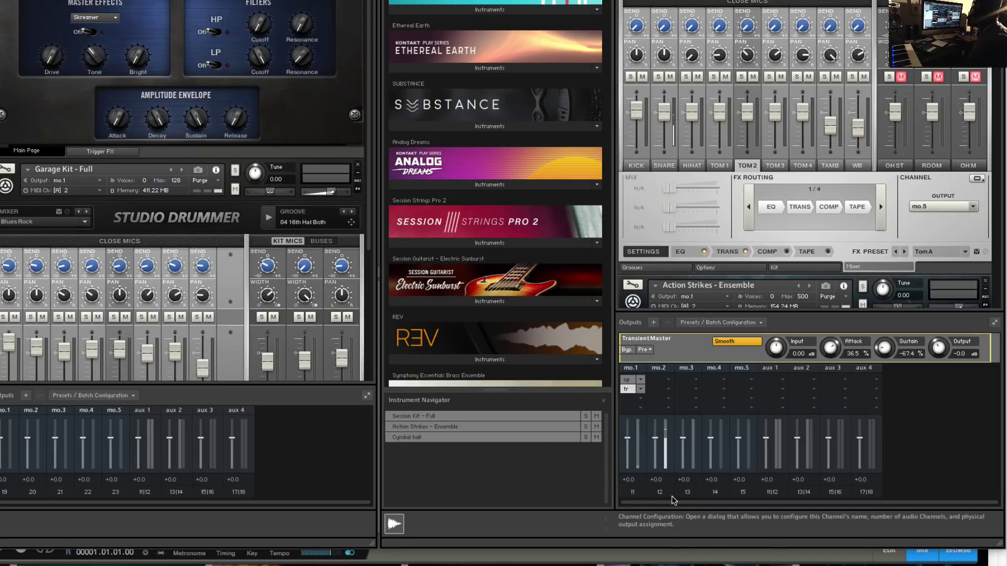
- Check mo.1's effect slots without changes and bring up the Transient Master settings
click(639, 389)
click(660, 387)
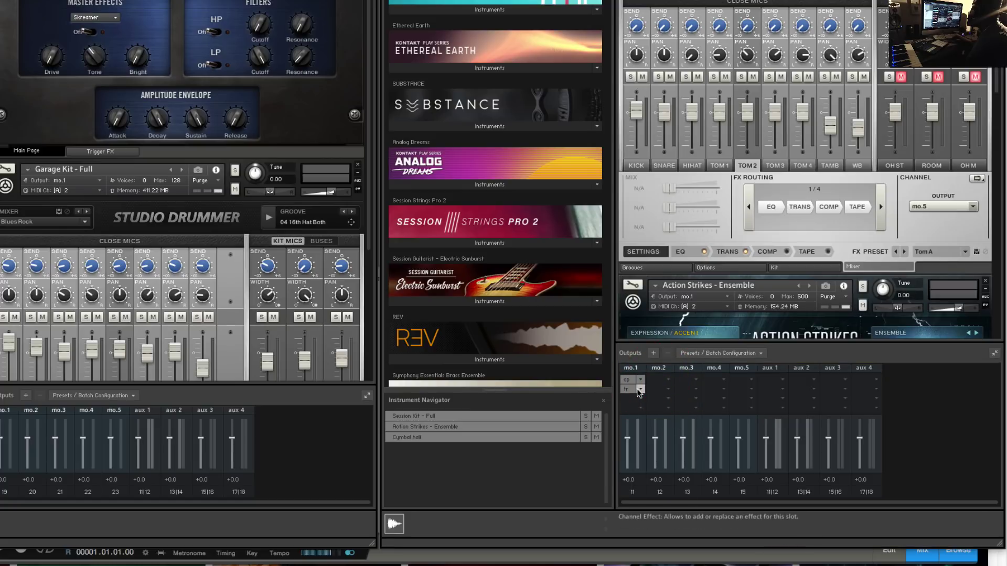
click(640, 389)
click(658, 382)
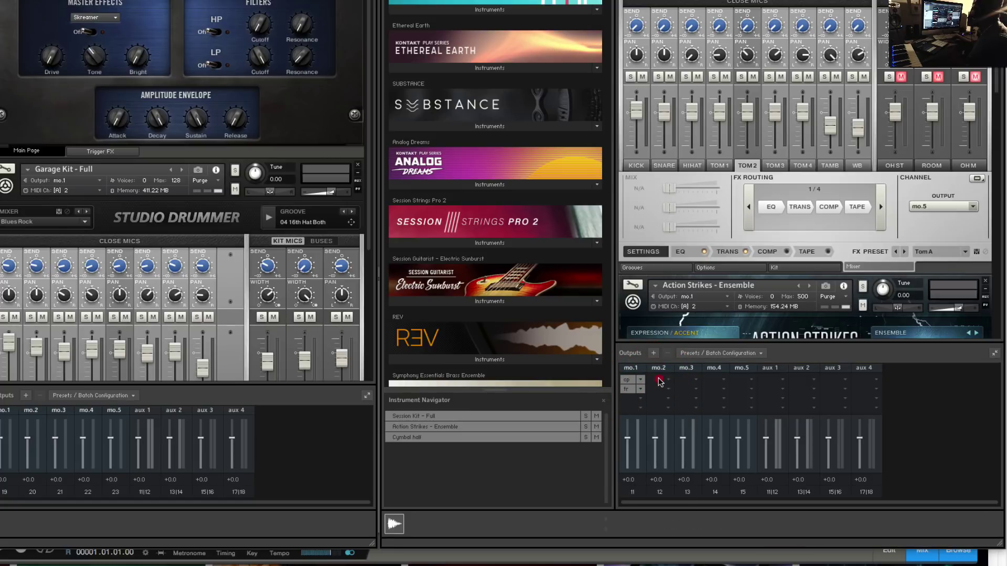
click(627, 391)
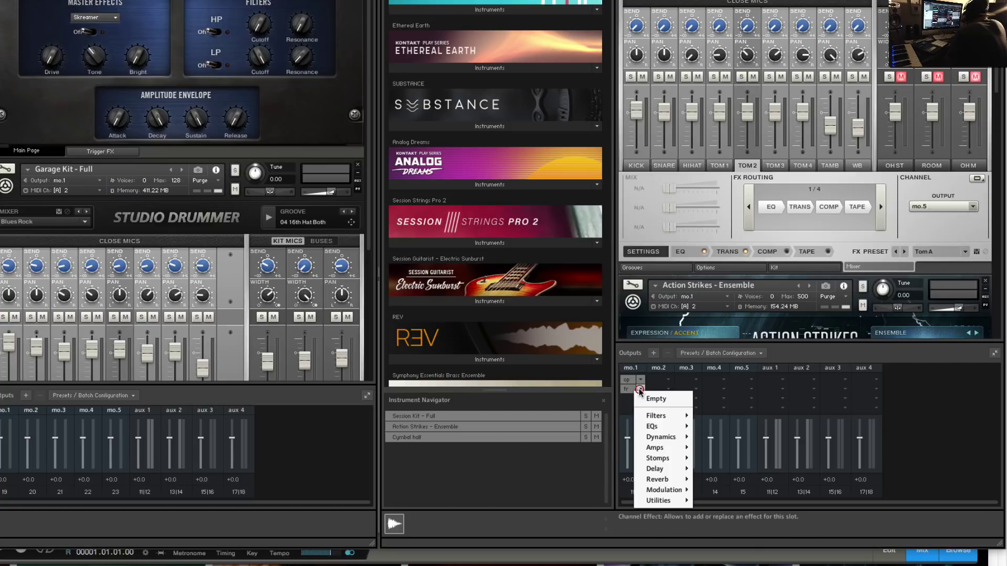
click(625, 390)
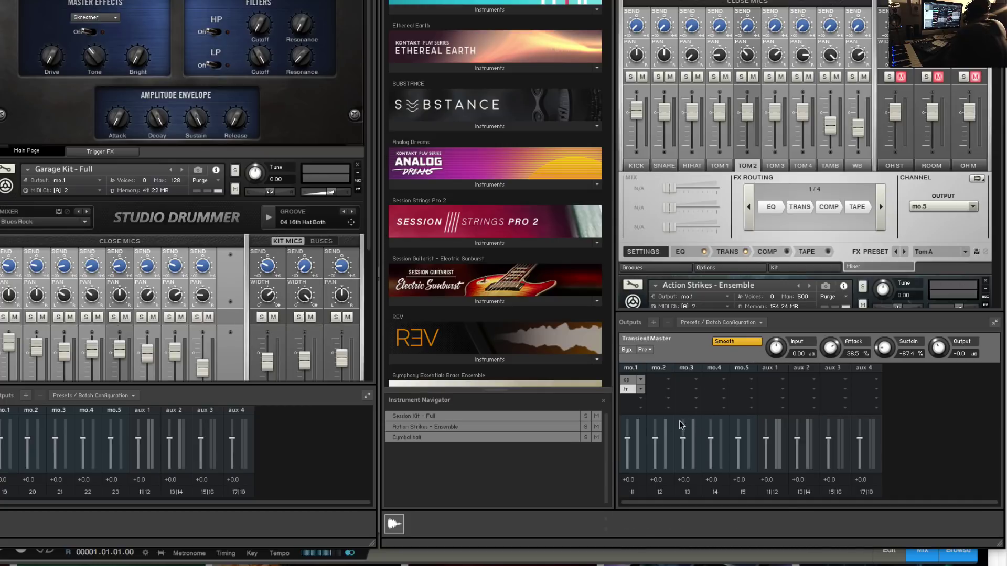
- Insert Solid G-EQ on mo.2 and open its editor, leaving the filter type unchanged
click(668, 380)
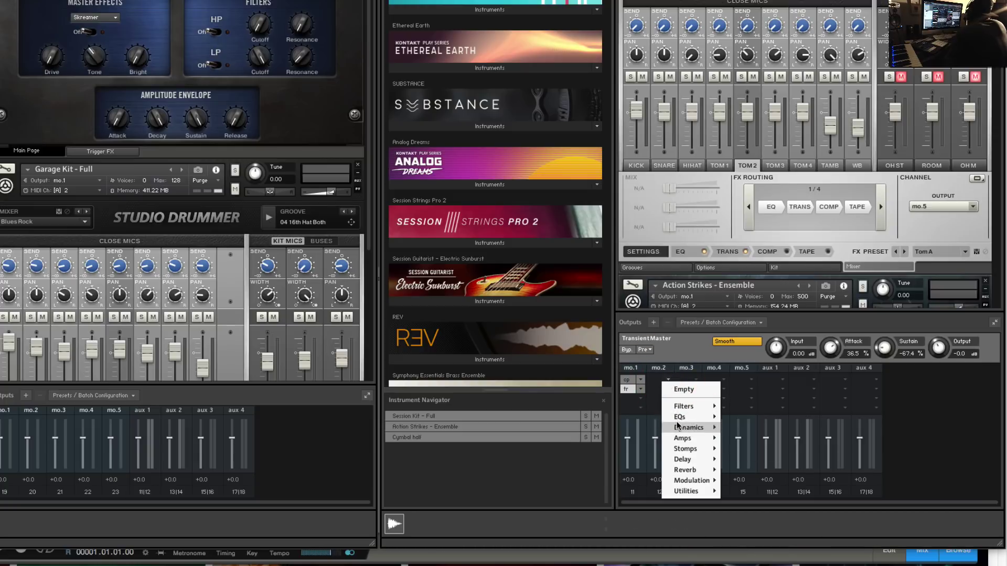
mouse_move(680, 416)
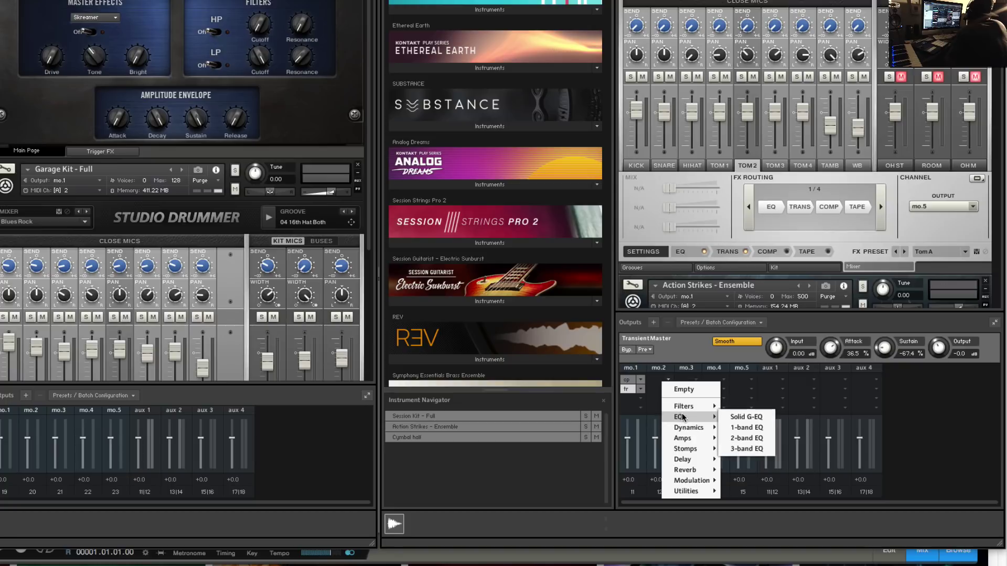
click(742, 416)
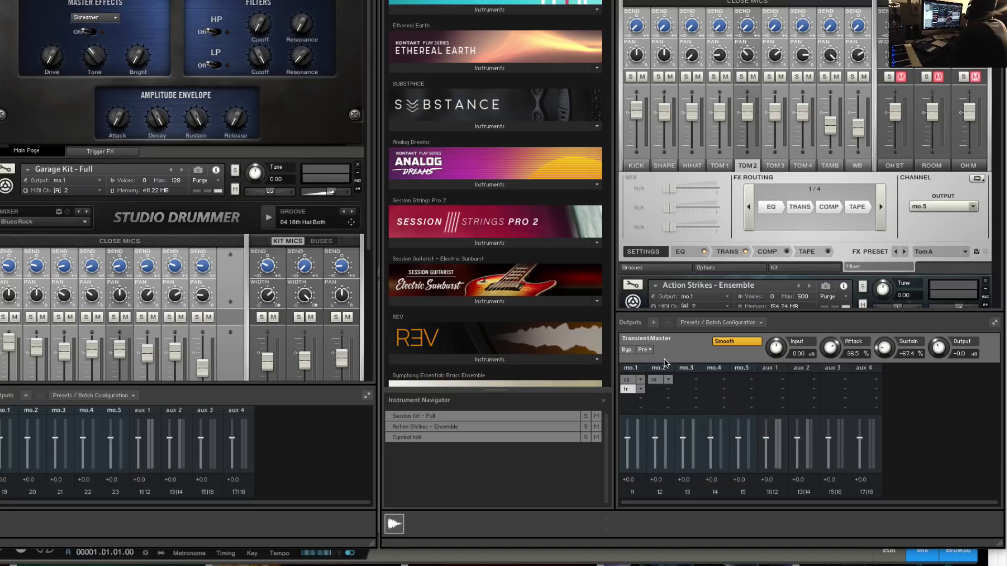
click(655, 381)
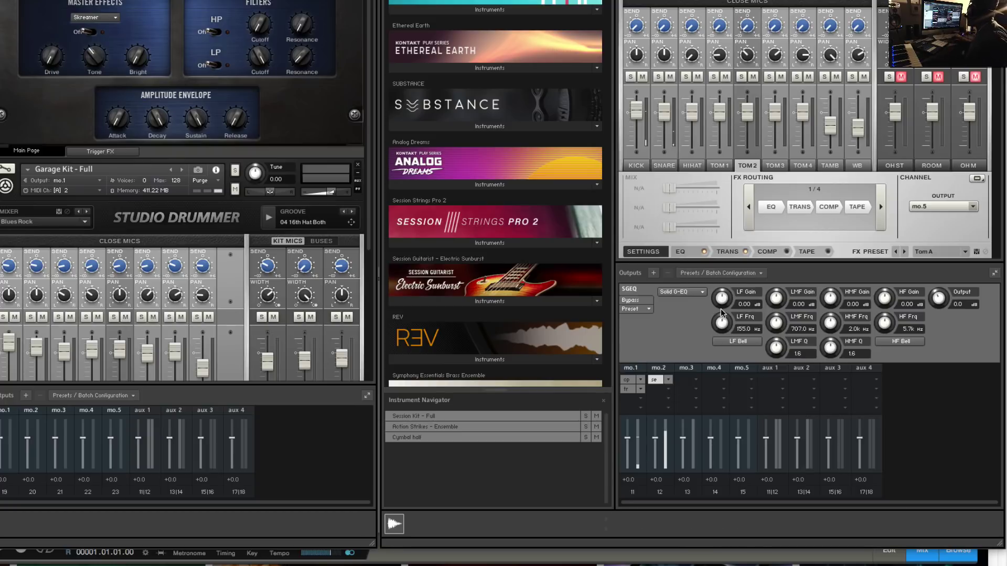
click(681, 292)
mouse_move(687, 315)
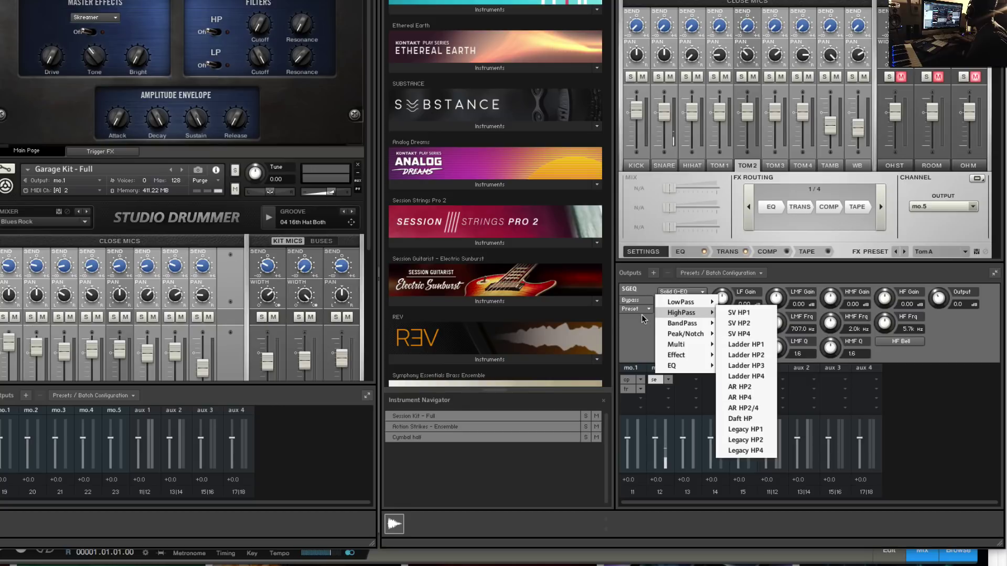
click(641, 315)
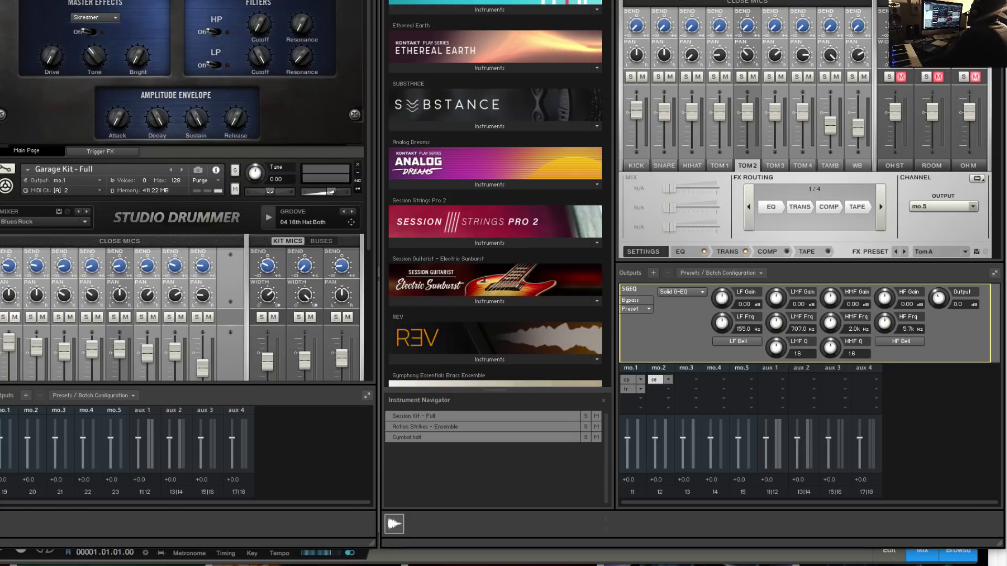
key(ctrl+w)
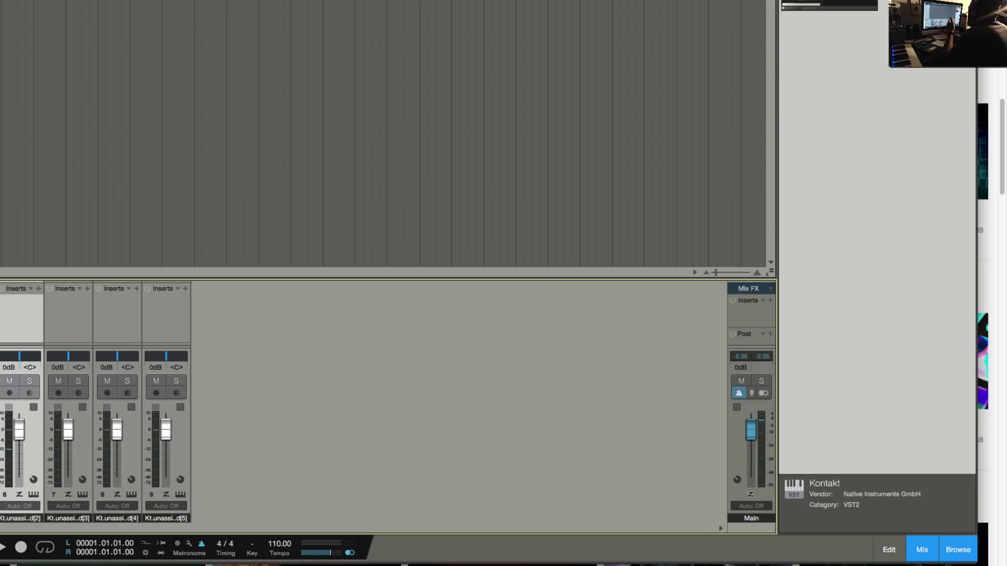
click(29, 288)
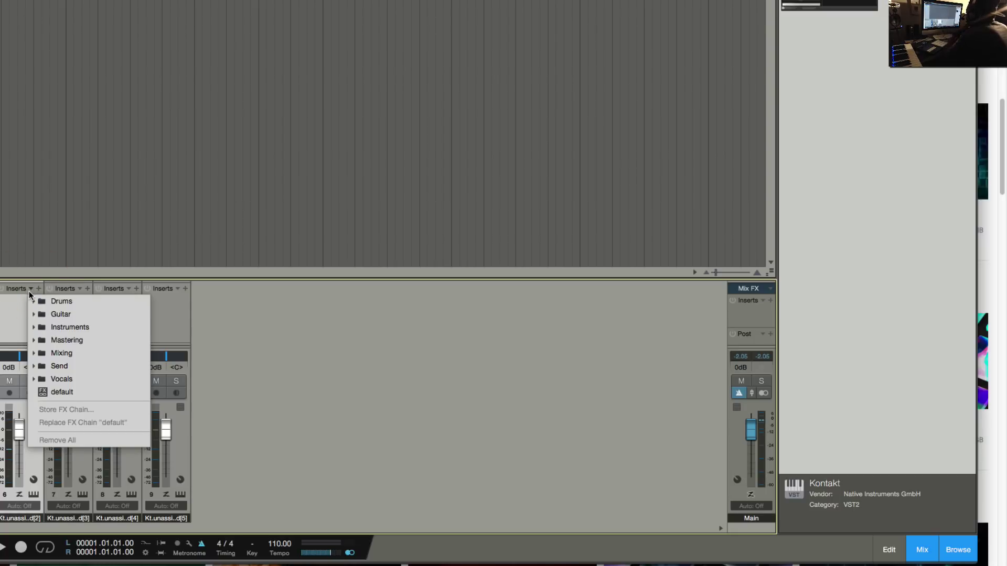
click(29, 290)
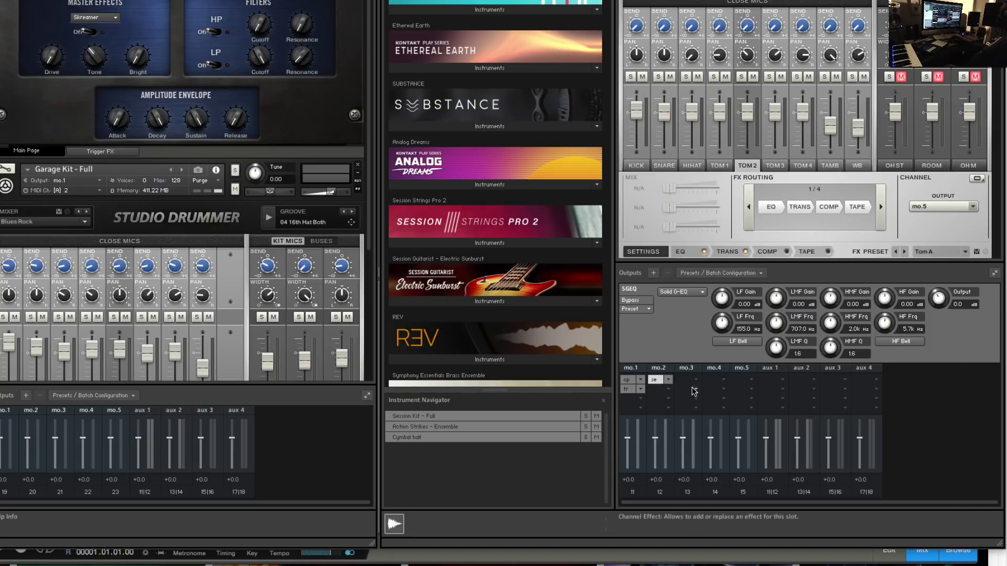
- Leave mo.2's second slot empty and select Session Kit - Full in the Instrument Navigator
click(663, 389)
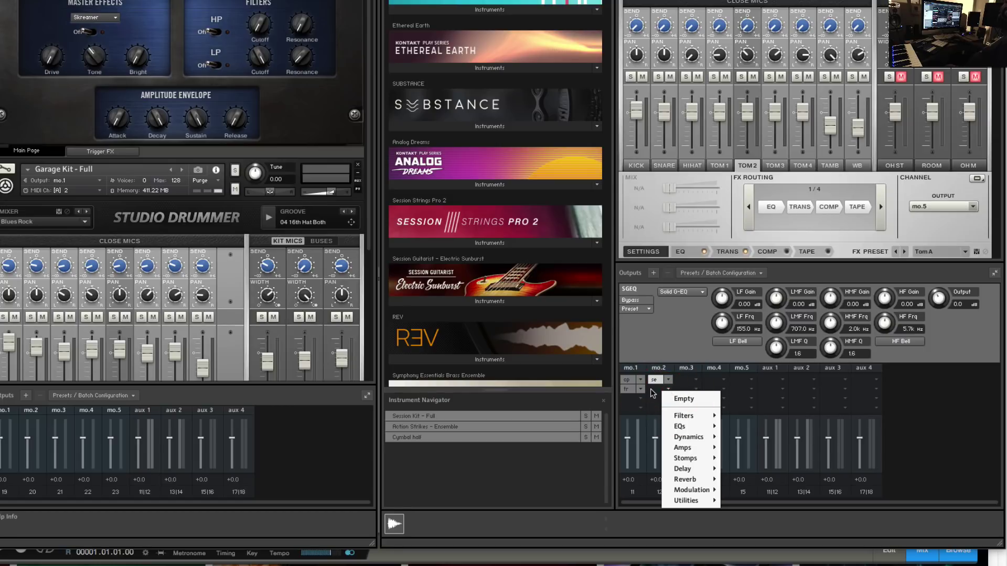
click(653, 393)
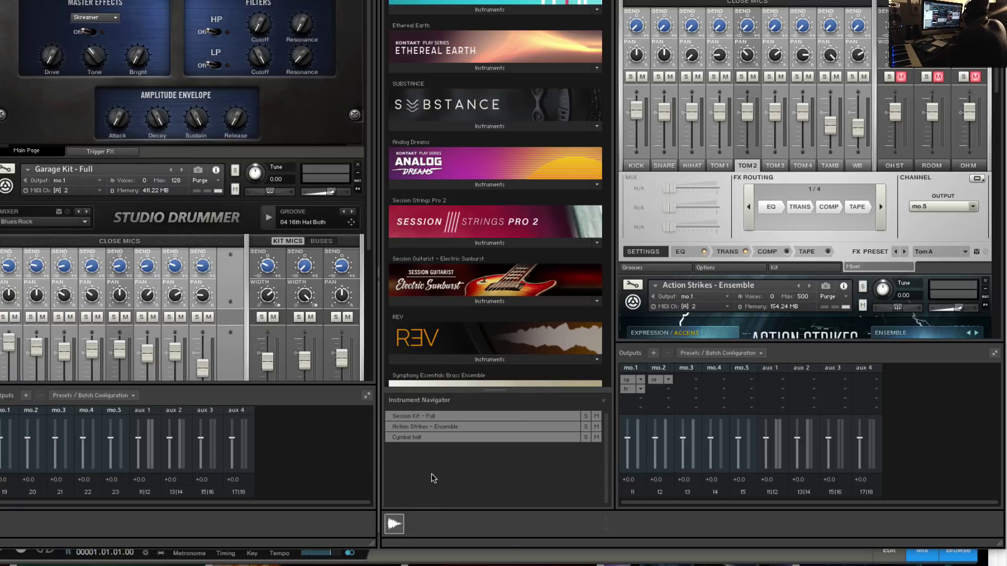
click(524, 416)
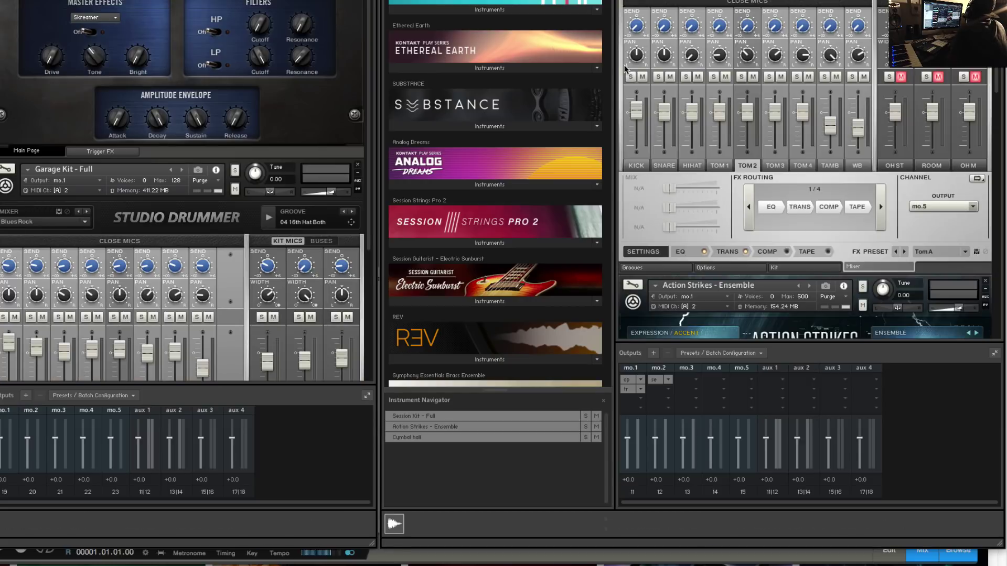
scroll(890, 244, down, 5)
scroll(858, 237, up, 3)
scroll(857, 237, up, 4)
scroll(265, 226, down, 3)
scroll(266, 229, up, 4)
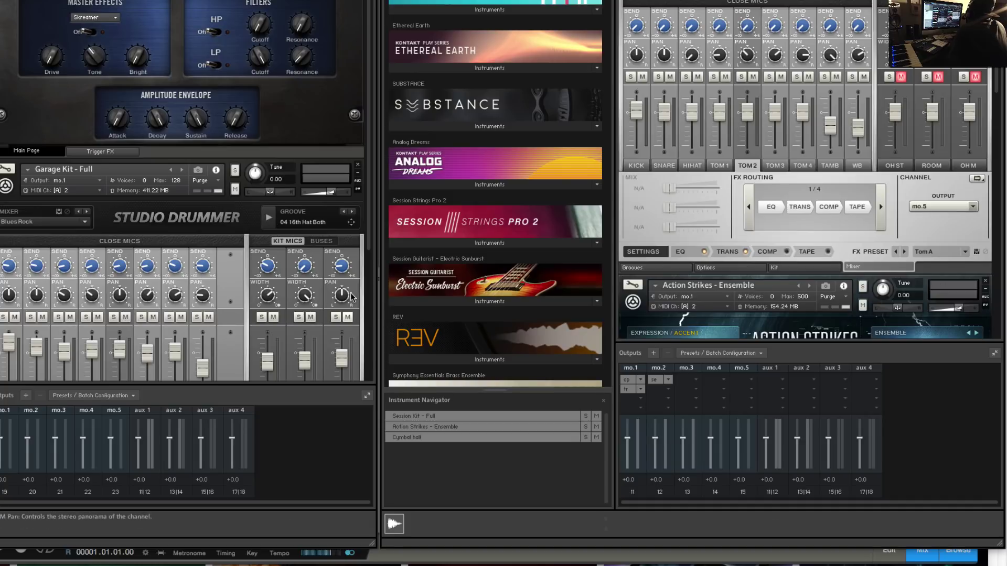